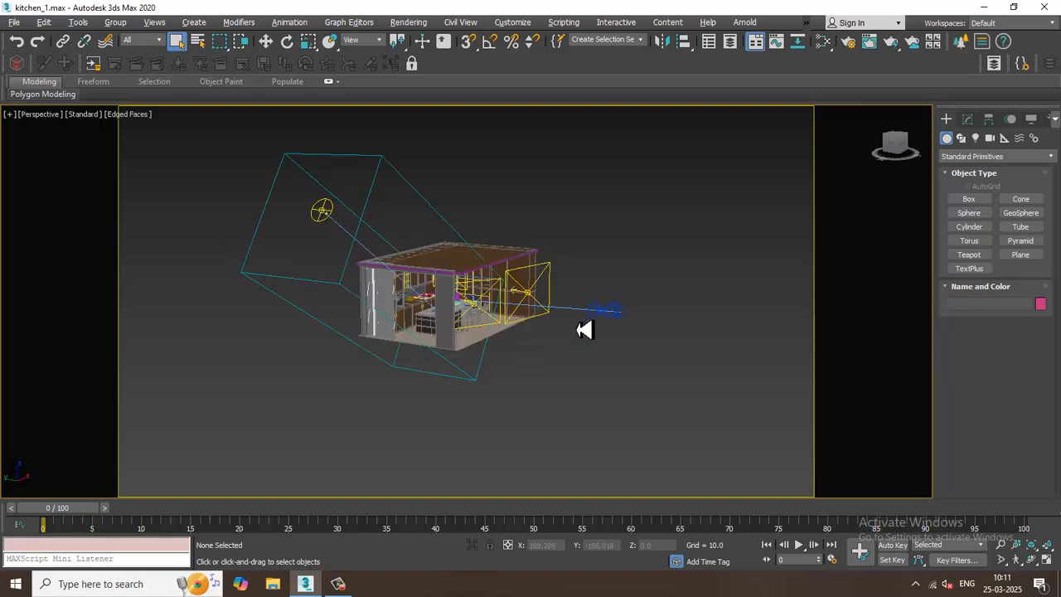
scroll(534, 329, up, 10)
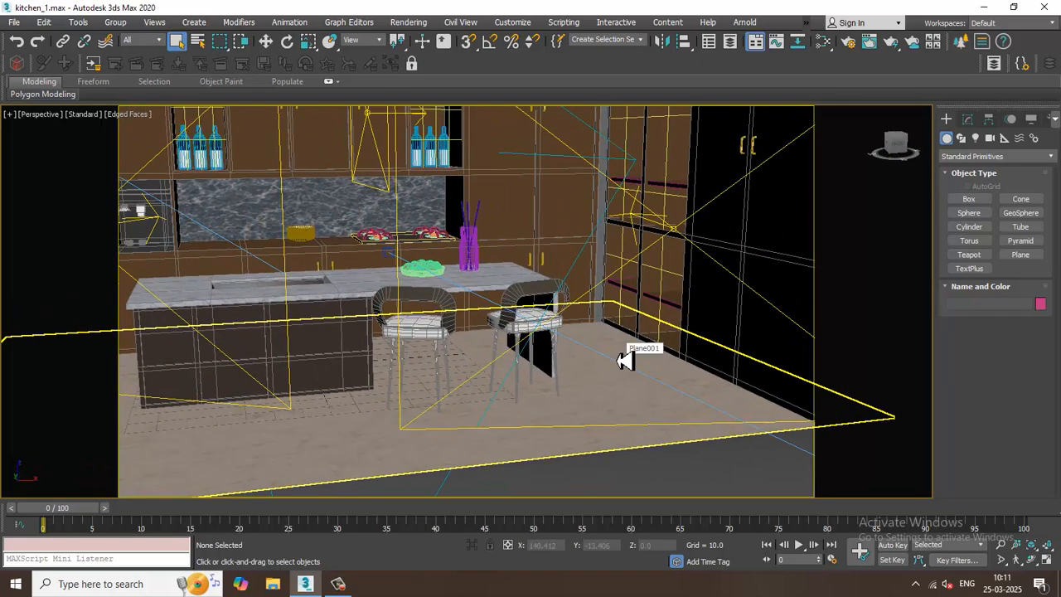
scroll(617, 364, down, 5)
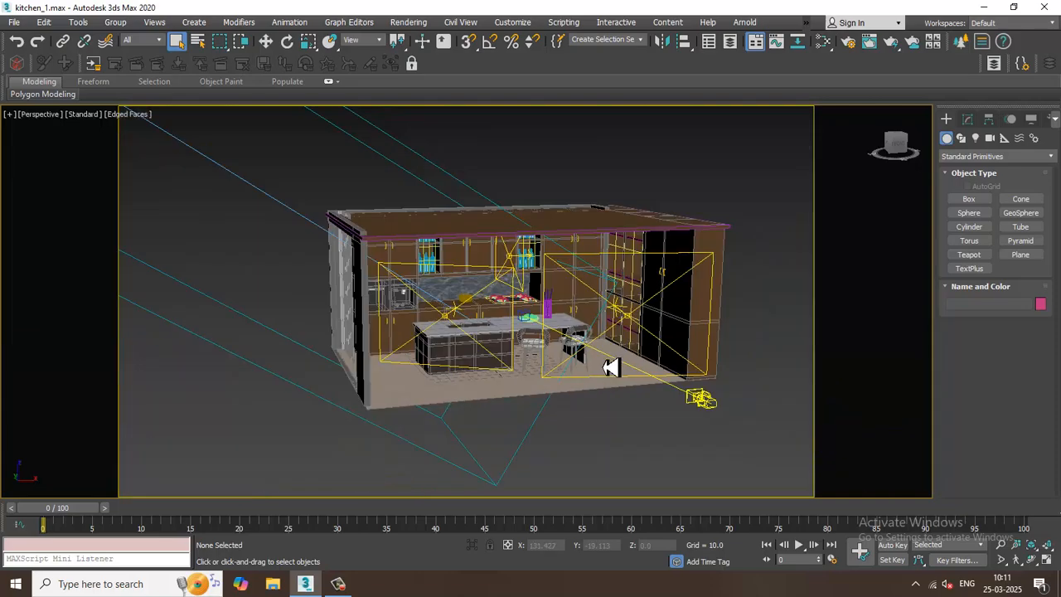
alt+middle_drag(611, 367, 568, 356)
scroll(539, 369, up, 4)
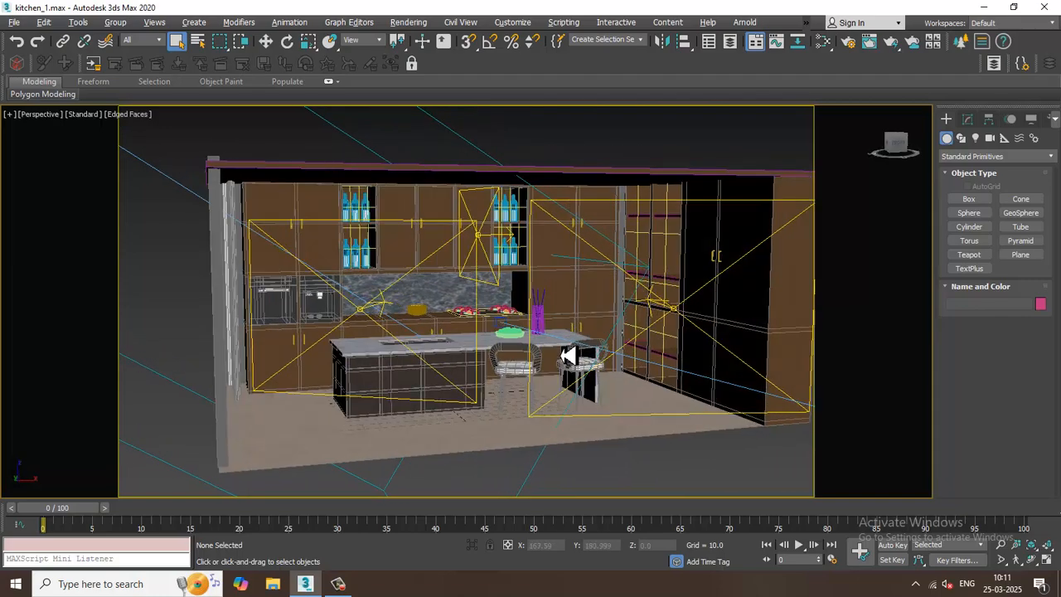
scroll(563, 356, up, 3)
Show the whole kitchen scene, including its lights and existing camera, in a maximized Left view
key(alt+w)
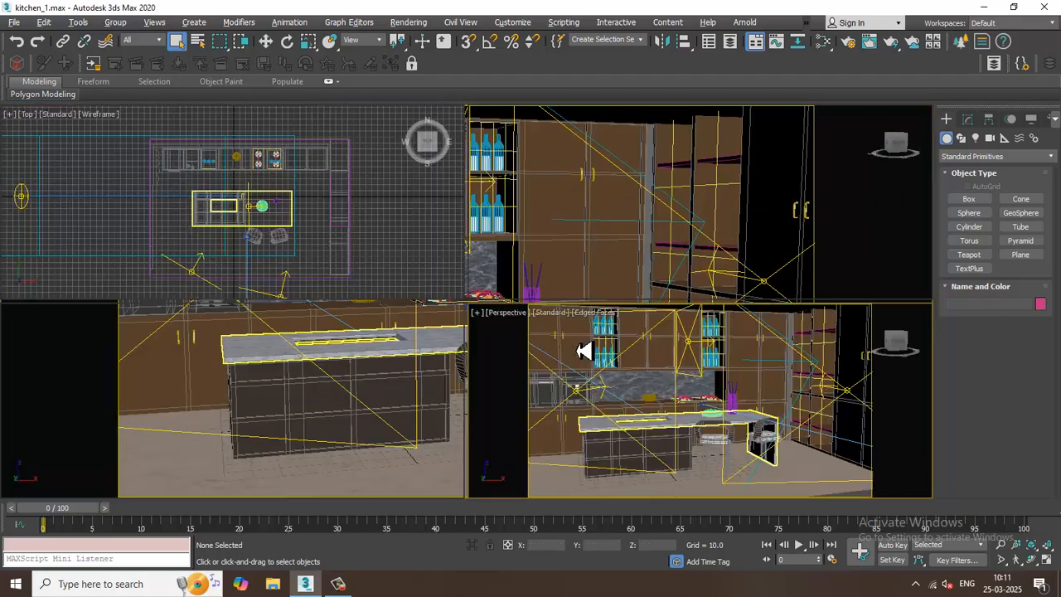
middle_drag(793, 263, 758, 271)
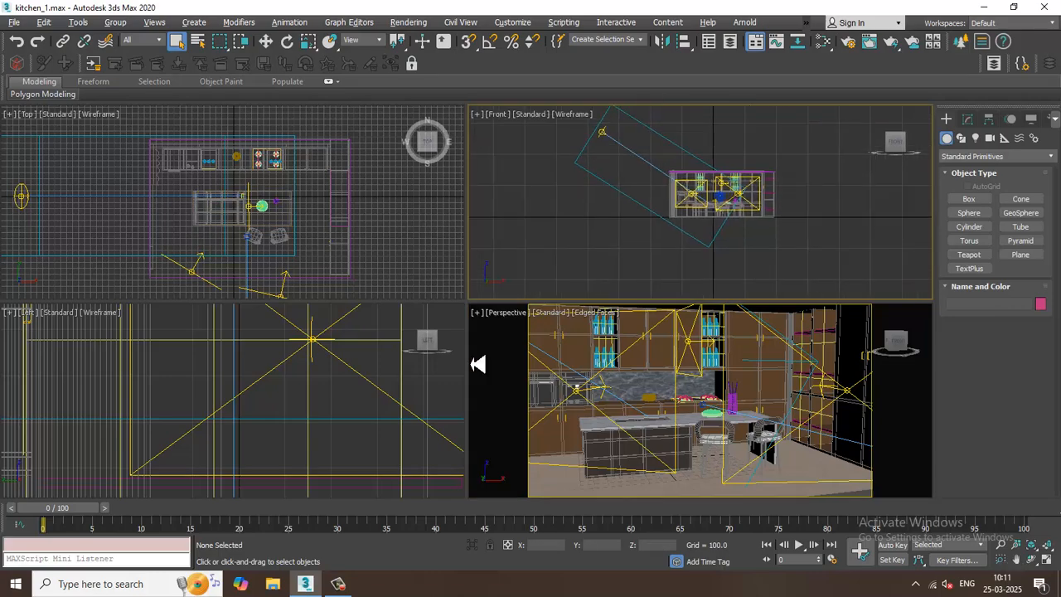
middle_drag(429, 388, 407, 384)
key(alt+w)
key(z)
scroll(433, 374, down, 3)
scroll(473, 373, up, 2)
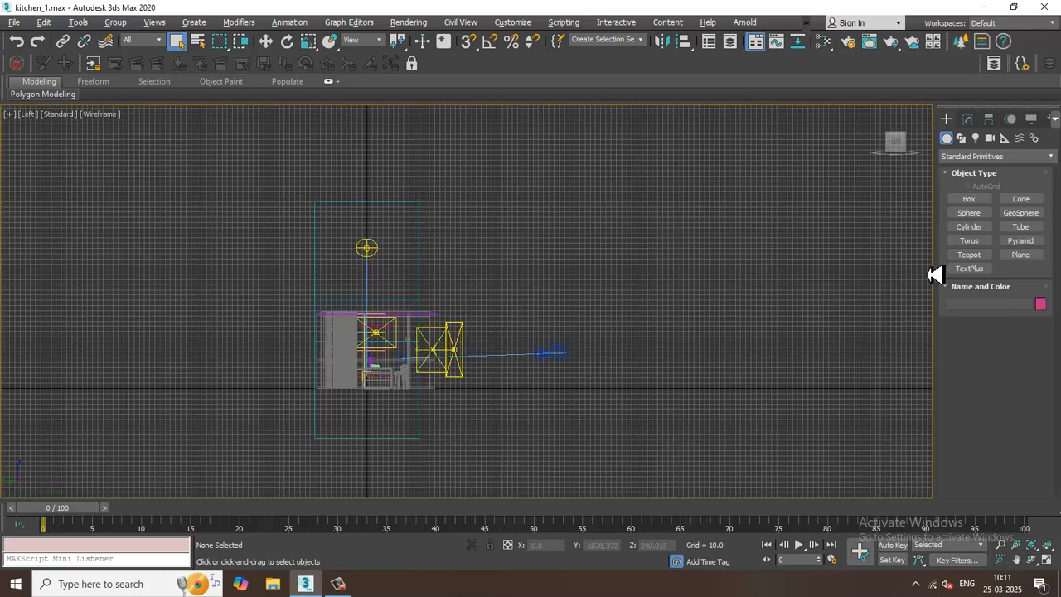
click(976, 139)
click(994, 156)
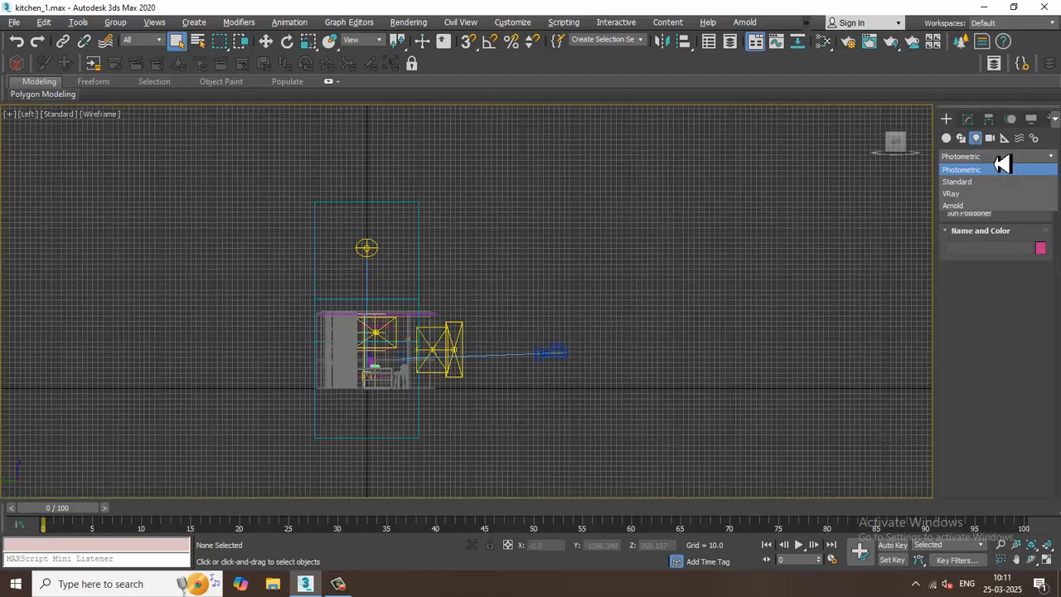
click(976, 203)
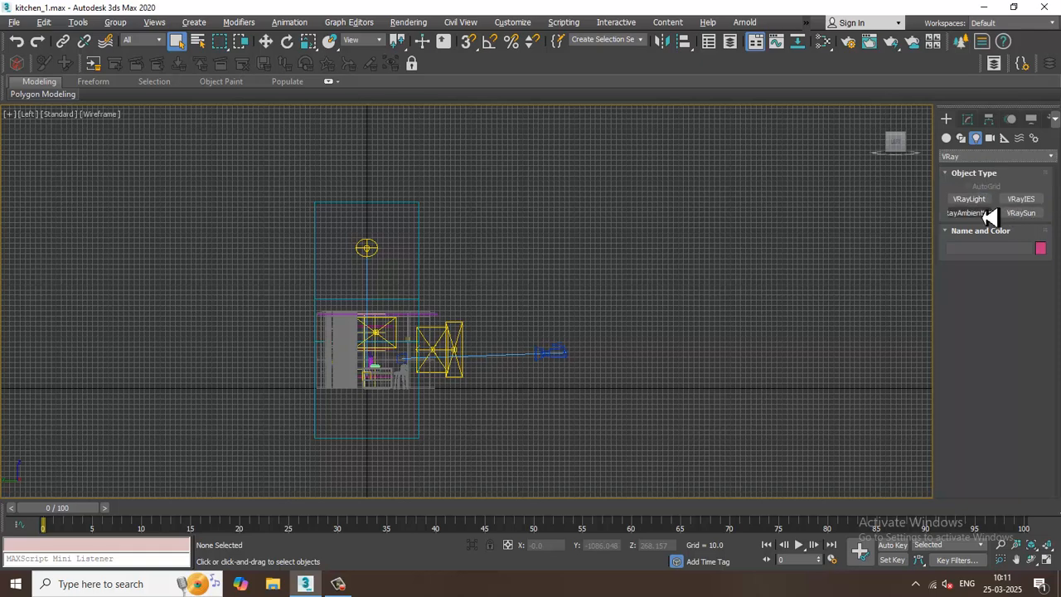
click(992, 156)
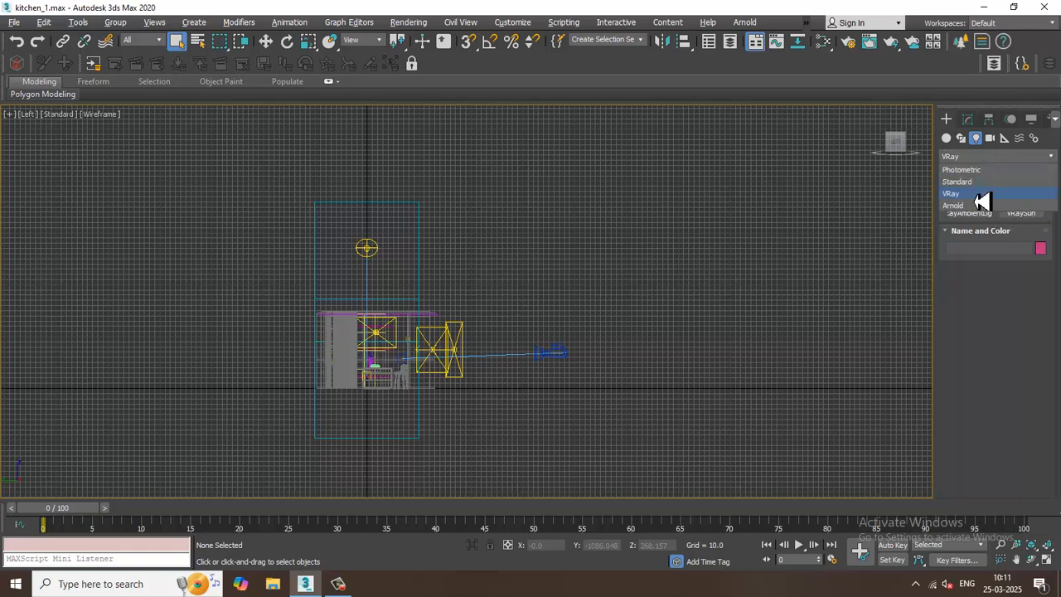
Create a V-Ray physical camera in the Left view, placed at the existing camera outside the room and targeted at the kitchen island area
click(988, 139)
click(990, 138)
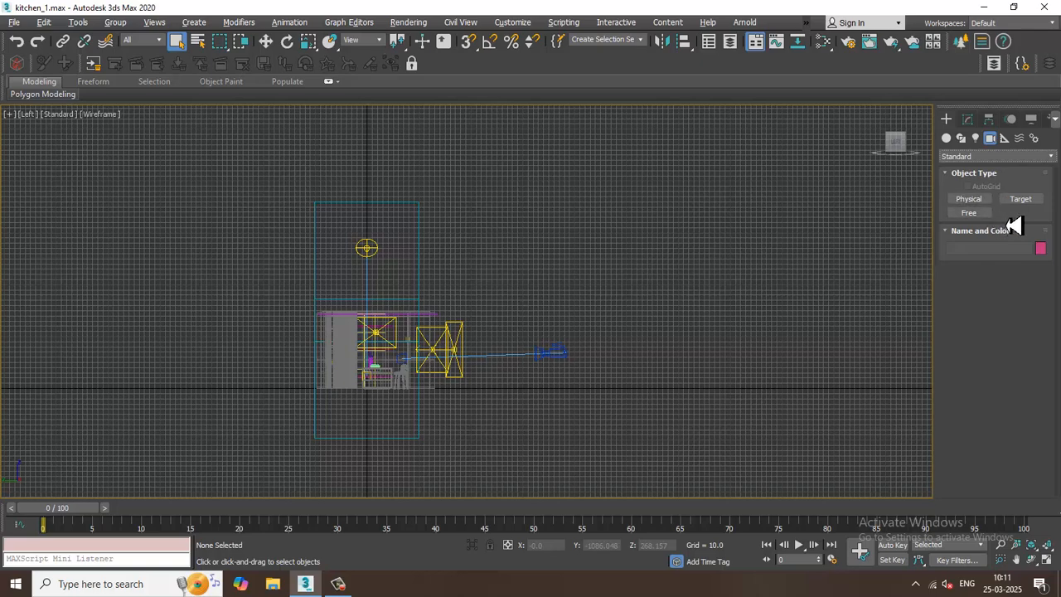
click(995, 157)
click(985, 191)
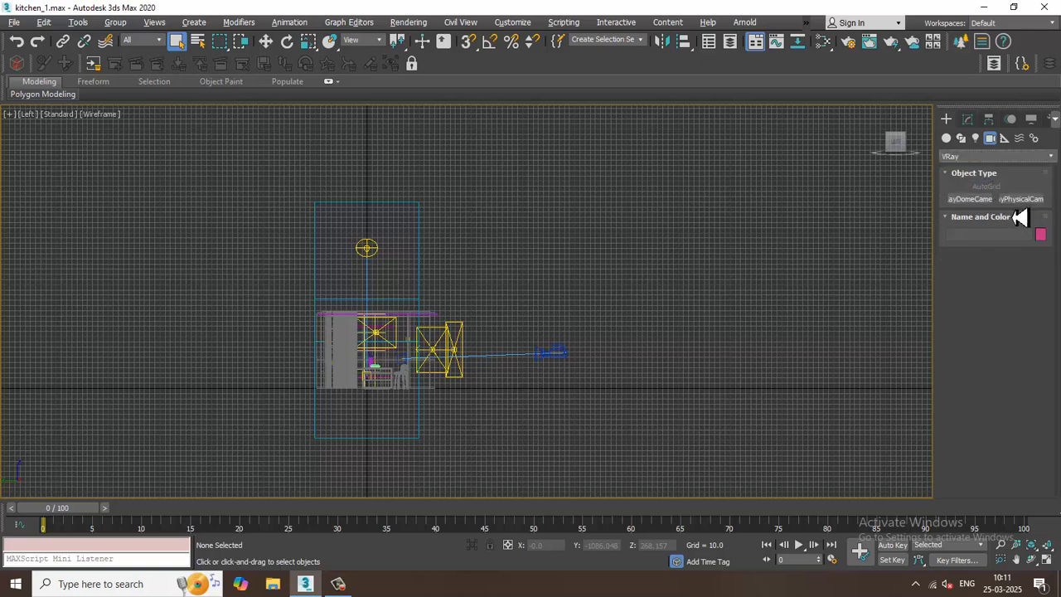
click(1021, 199)
drag(552, 351, 406, 368)
right_click(406, 367)
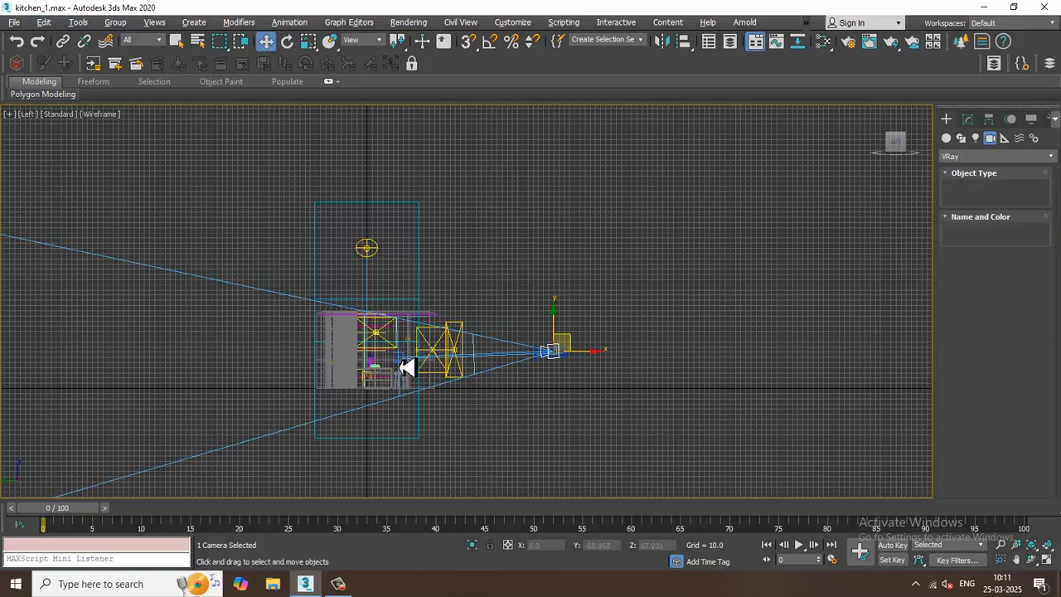
Show all four viewports and switch the perspective viewport to the new V-Ray camera's view
key(alt+w)
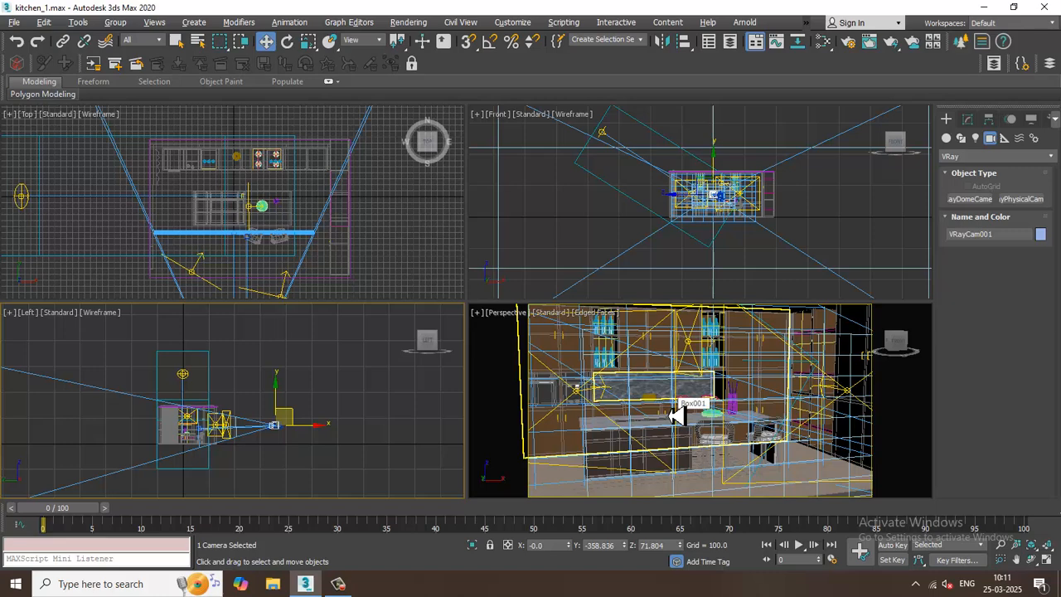
key(c)
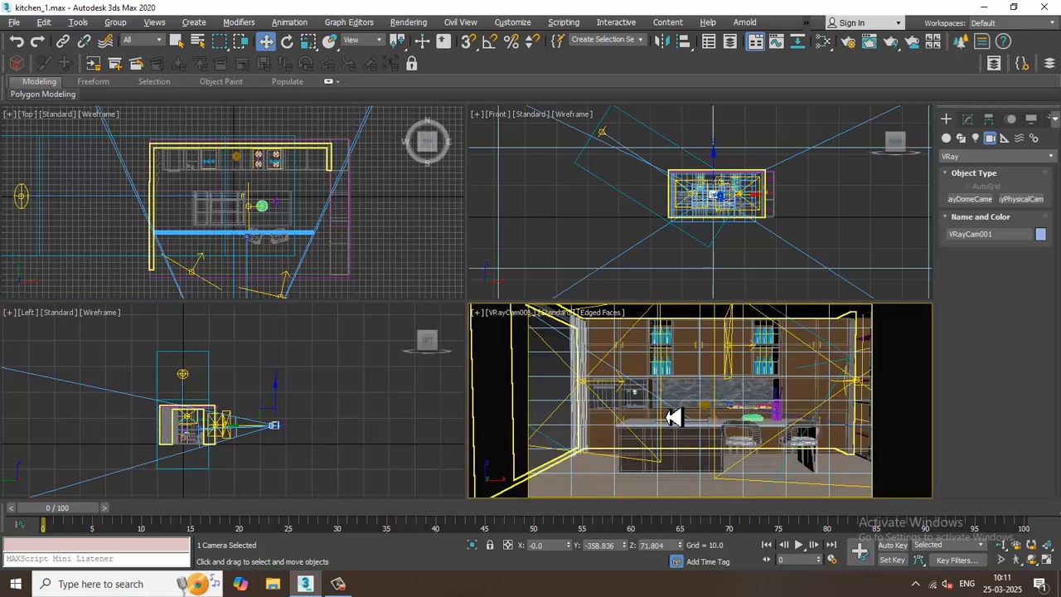
click(625, 377)
key(c)
double_click(505, 210)
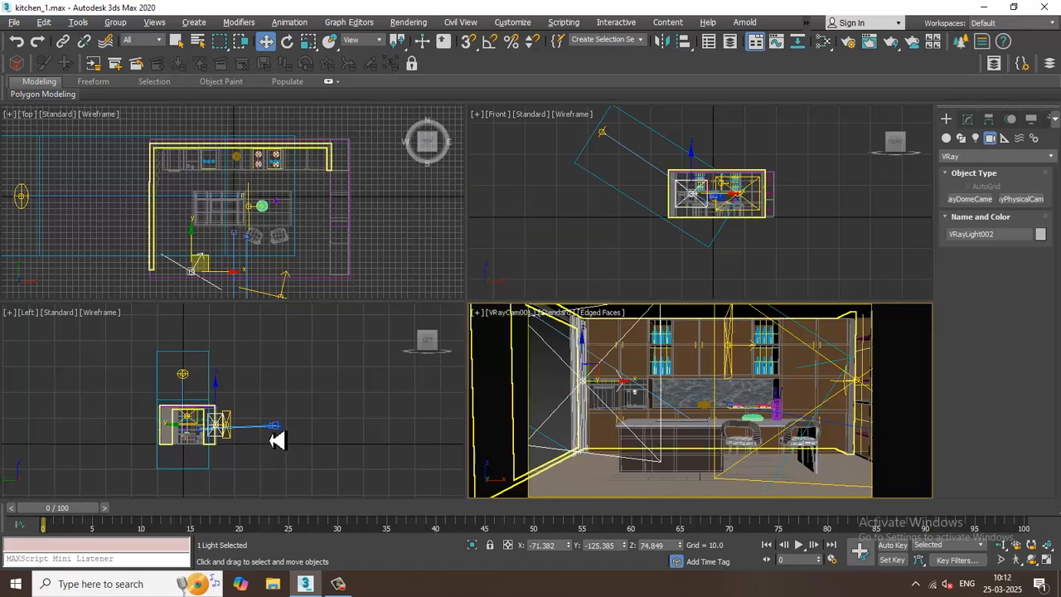
Change the Left viewport to a Perspective view and select the new V-Ray camera in it, with all four viewports displayed
click(342, 456)
key(p)
scroll(335, 428, down, 3)
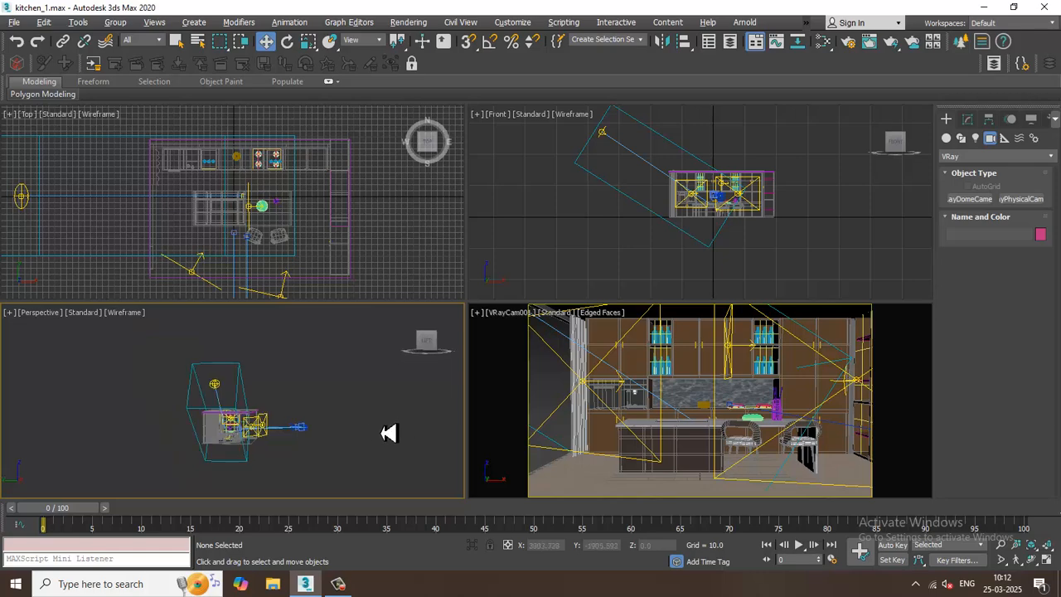
key(alt+w)
alt+middle_drag(381, 433, 514, 413)
scroll(509, 414, up, 4)
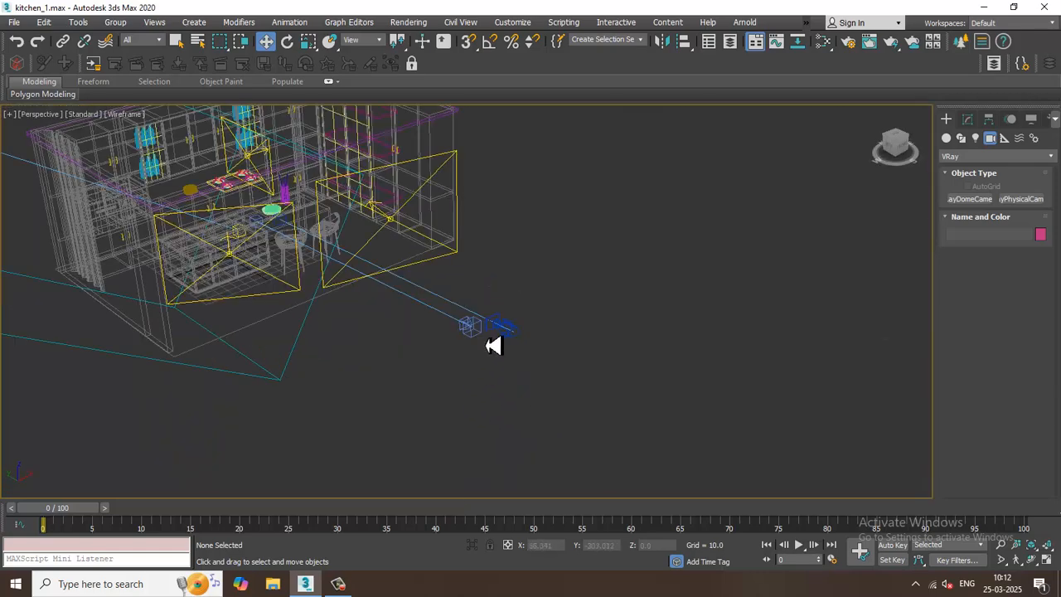
click(481, 338)
key(alt+w)
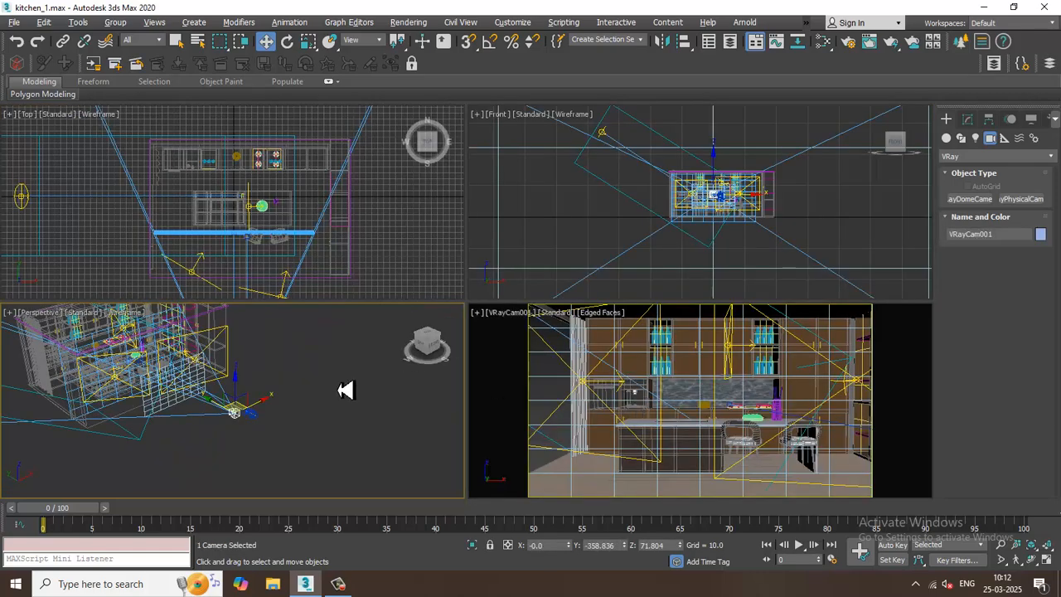
Move the V-Ray camera sideways to about X -65.87 and closer to the room at about Y -344.73 for an angled view
drag(234, 412, 203, 428)
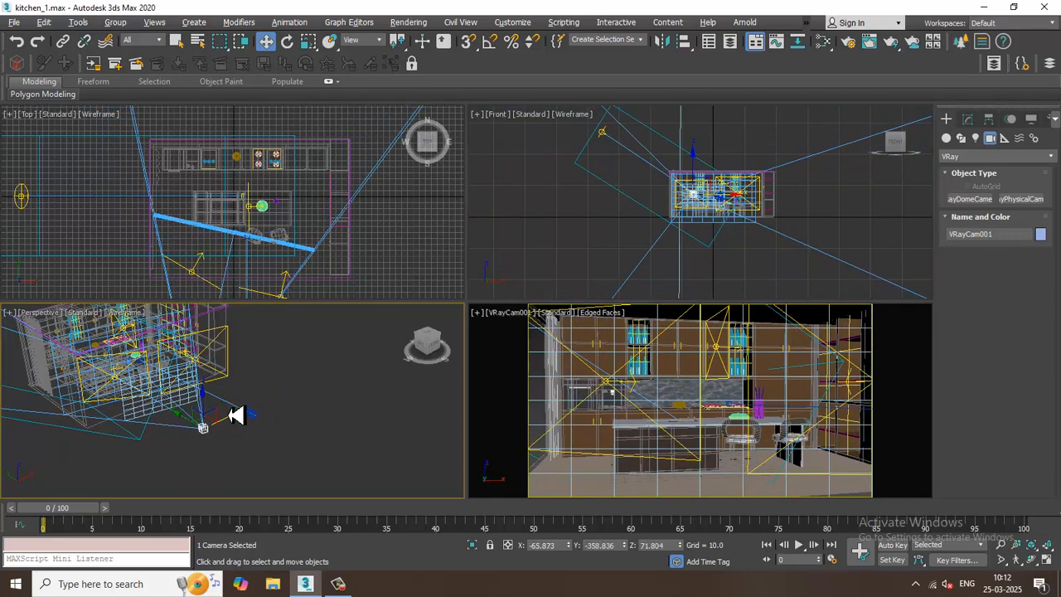
scroll(211, 445, down, 3)
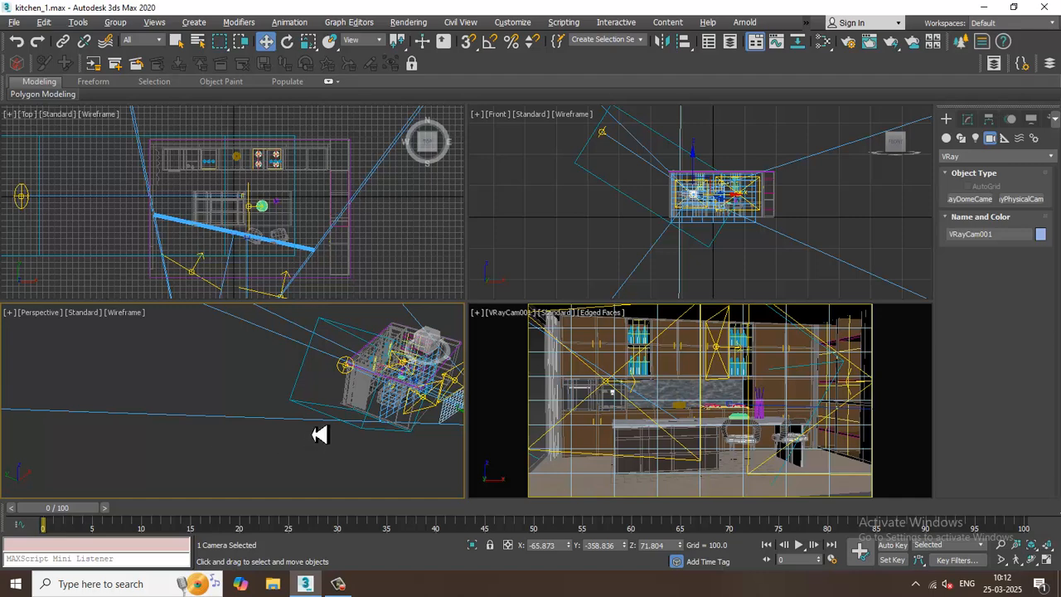
scroll(322, 436, down, 2)
middle_drag(324, 439, 215, 406)
drag(328, 431, 324, 429)
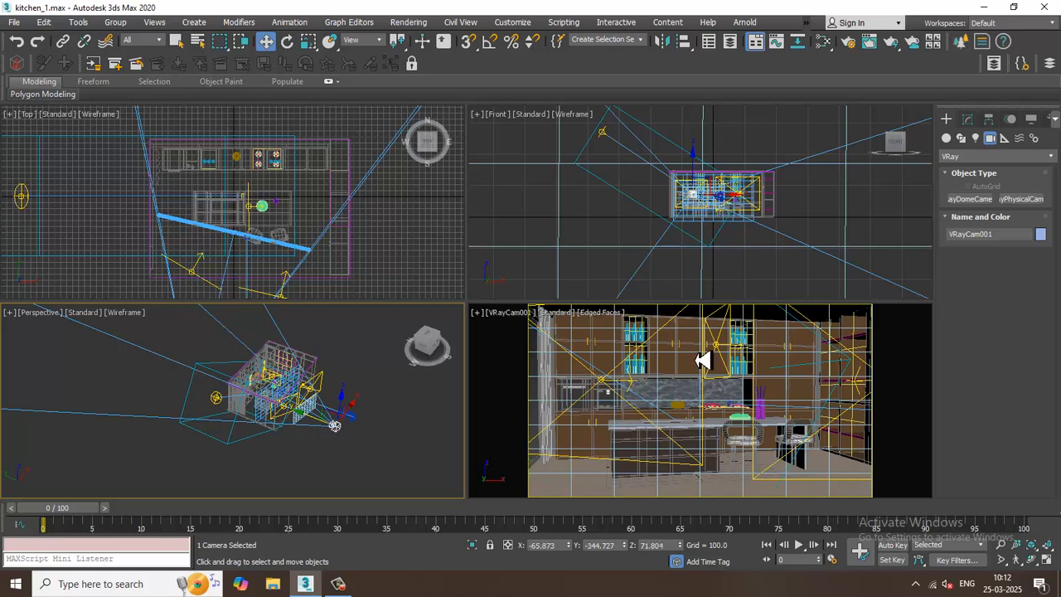
Maximize the V-Ray camera view, show the camera's parameters, and run a test render, closing the frame buffer
key(alt+w)
click(970, 125)
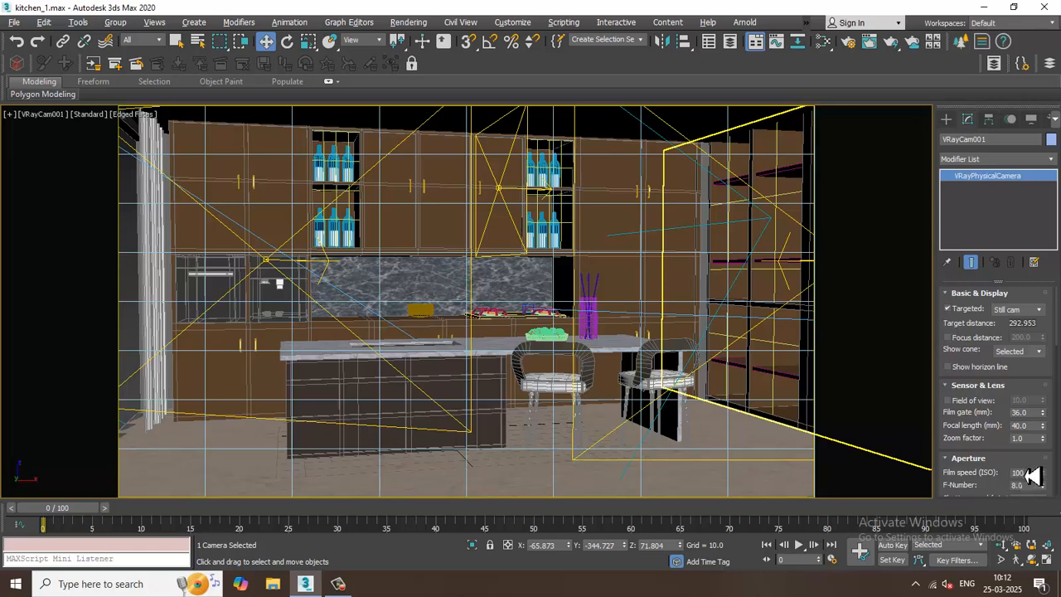
click(427, 27)
click(431, 50)
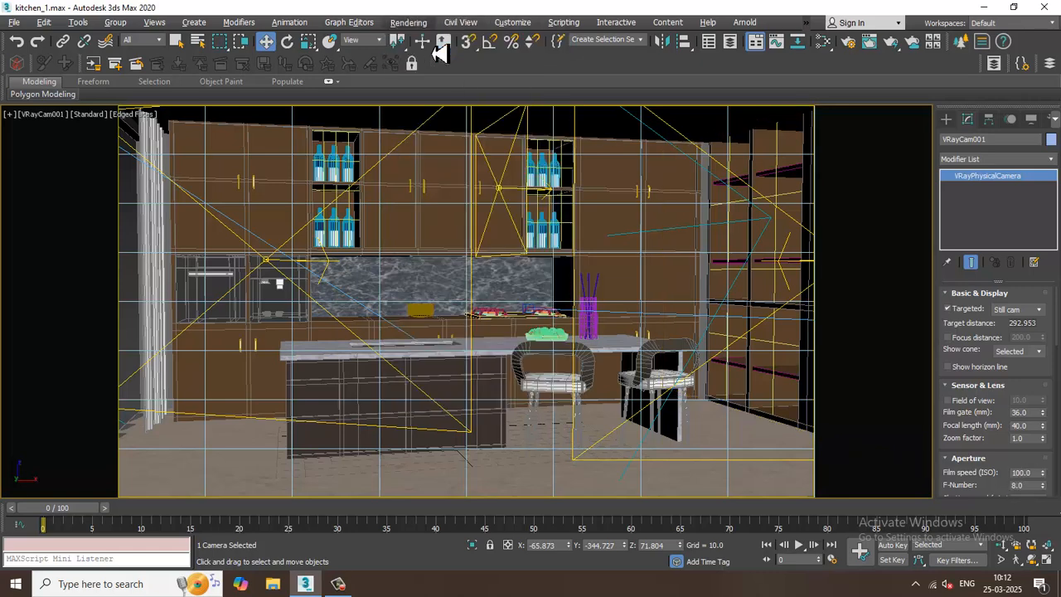
click(337, 583)
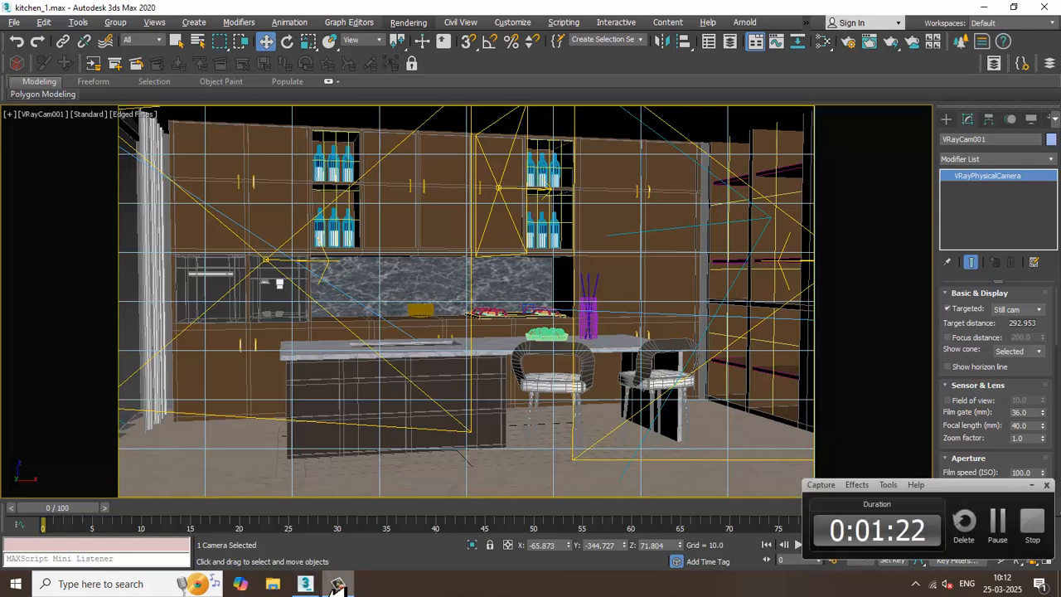
click(338, 583)
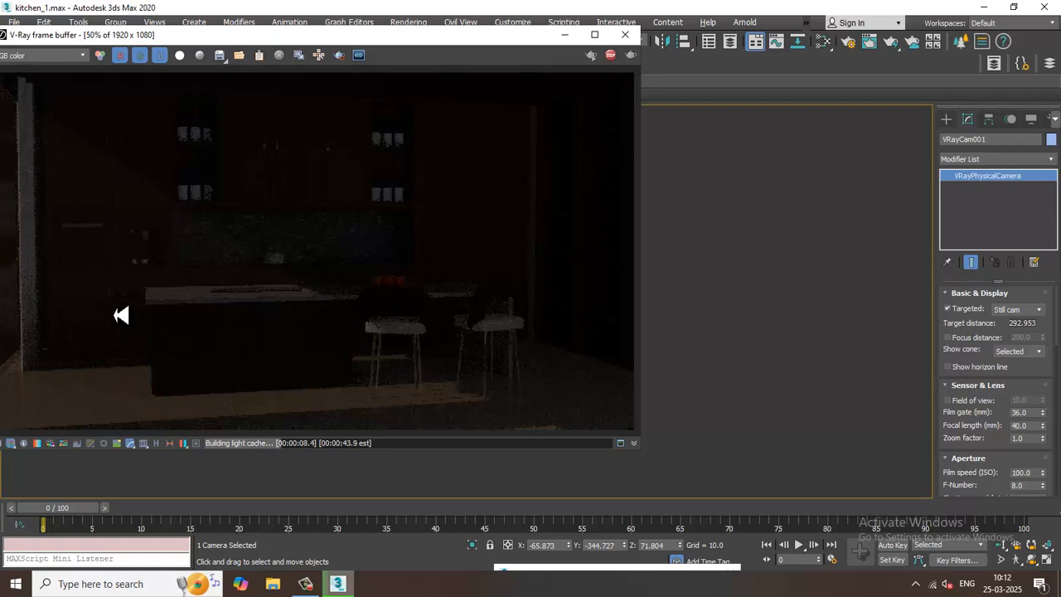
click(625, 34)
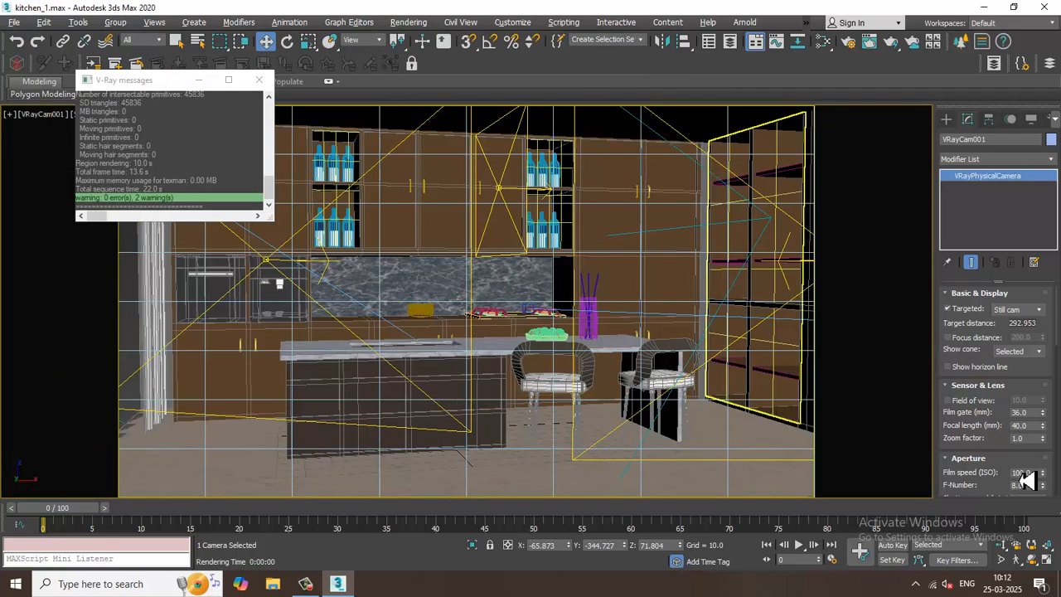
Set the camera's shutter speed to 15 and test-render the view, closing the frame buffer
scroll(1004, 458, down, 2)
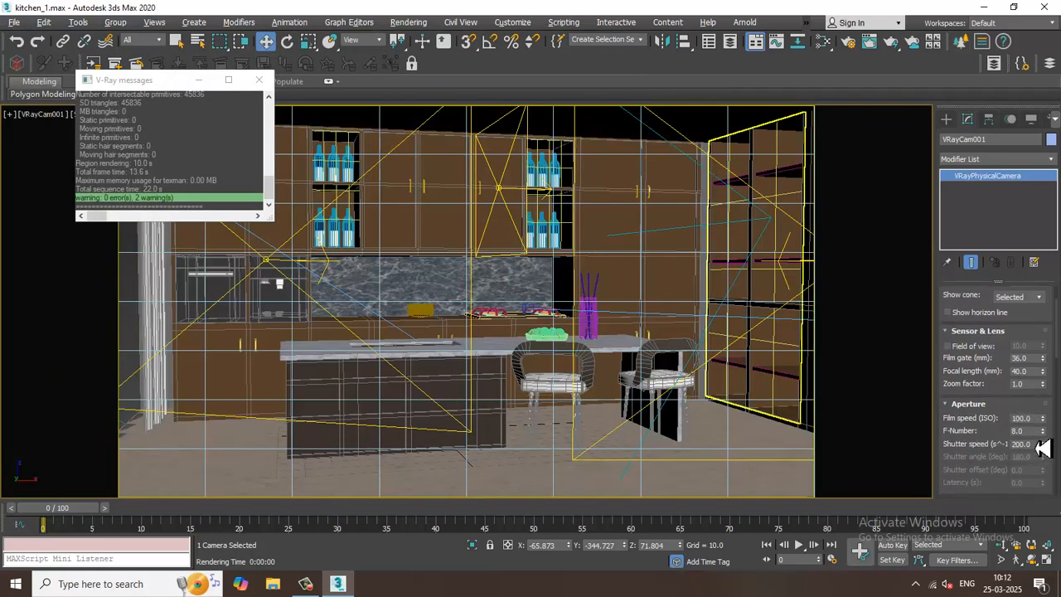
drag(1035, 449, 1001, 454)
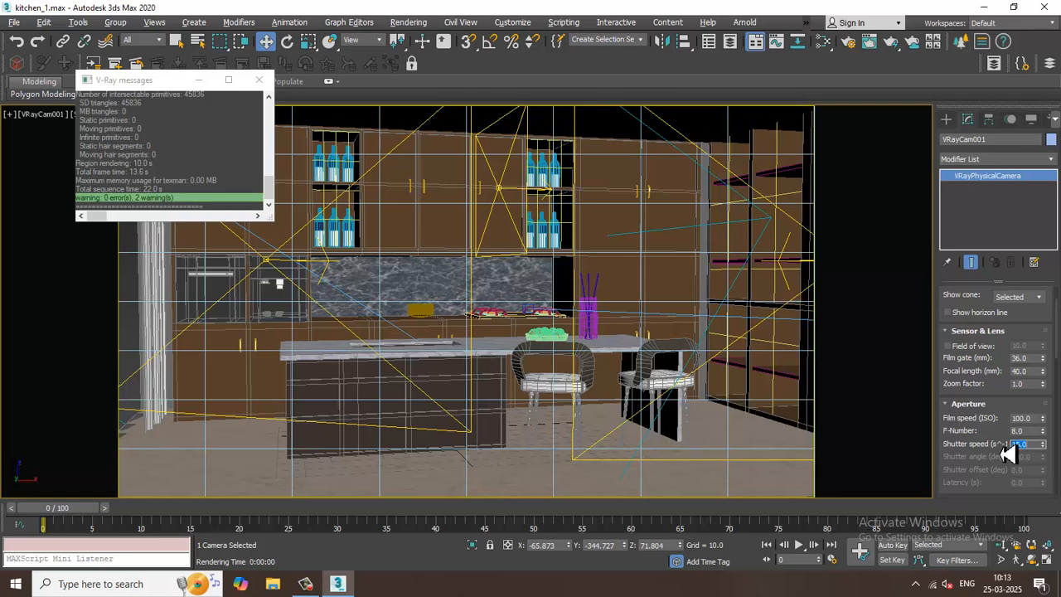
click(418, 22)
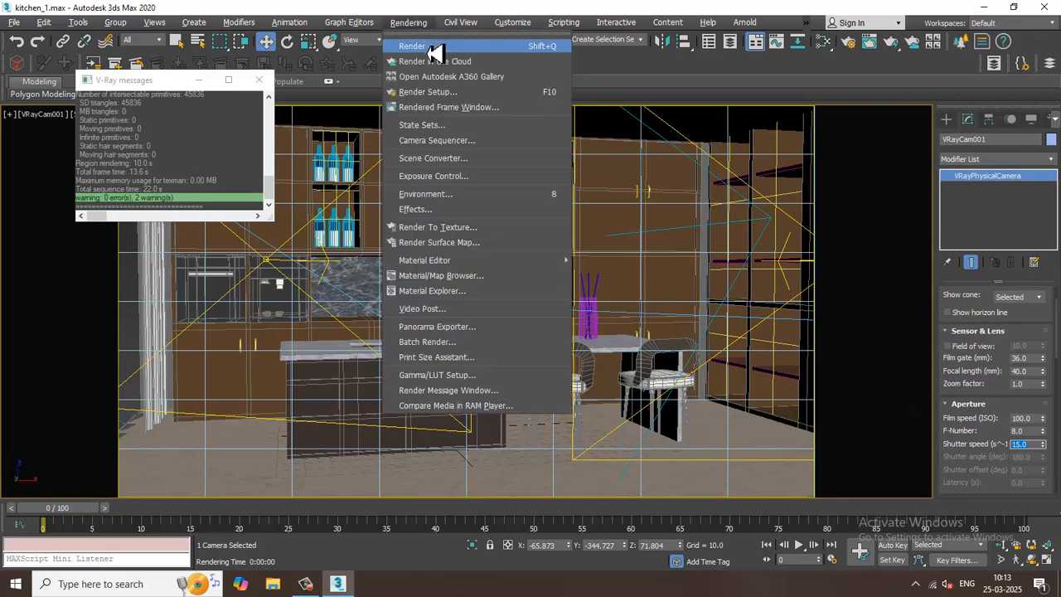
click(434, 41)
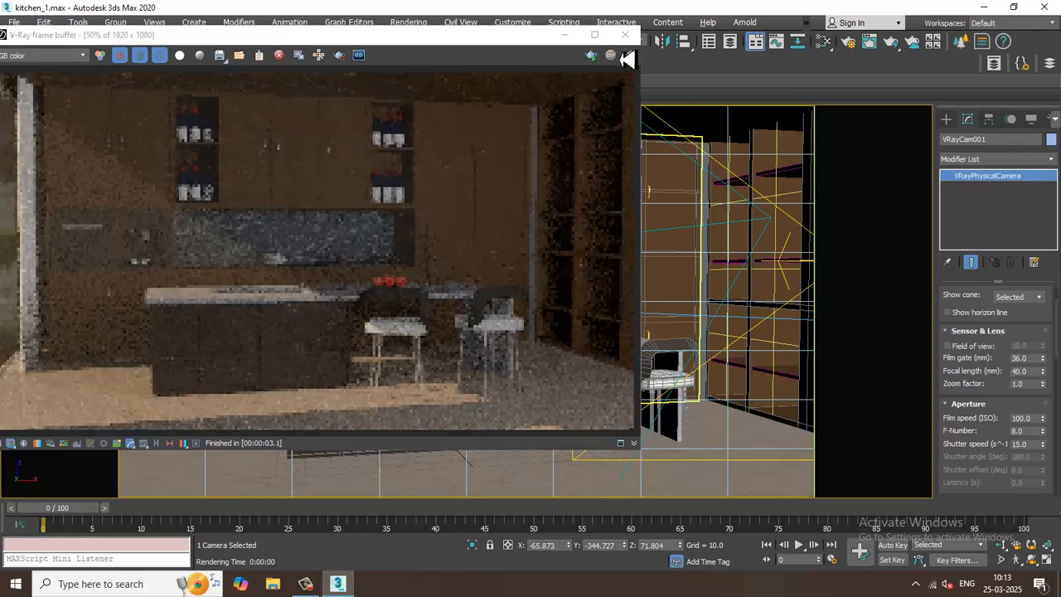
click(625, 35)
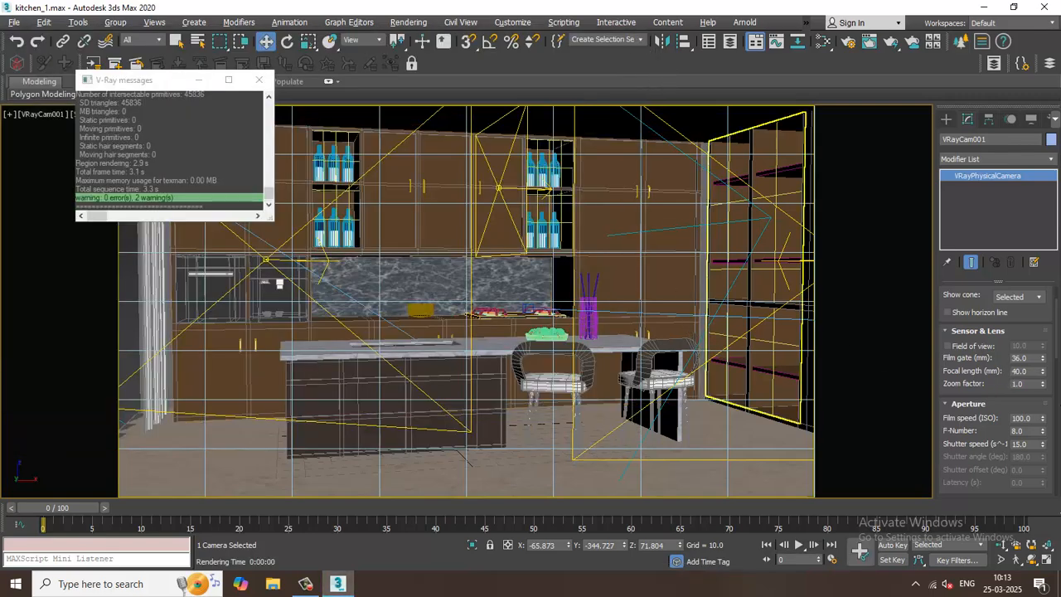
Set the camera's shutter speed to 5 and render the camera view again
click(1017, 445)
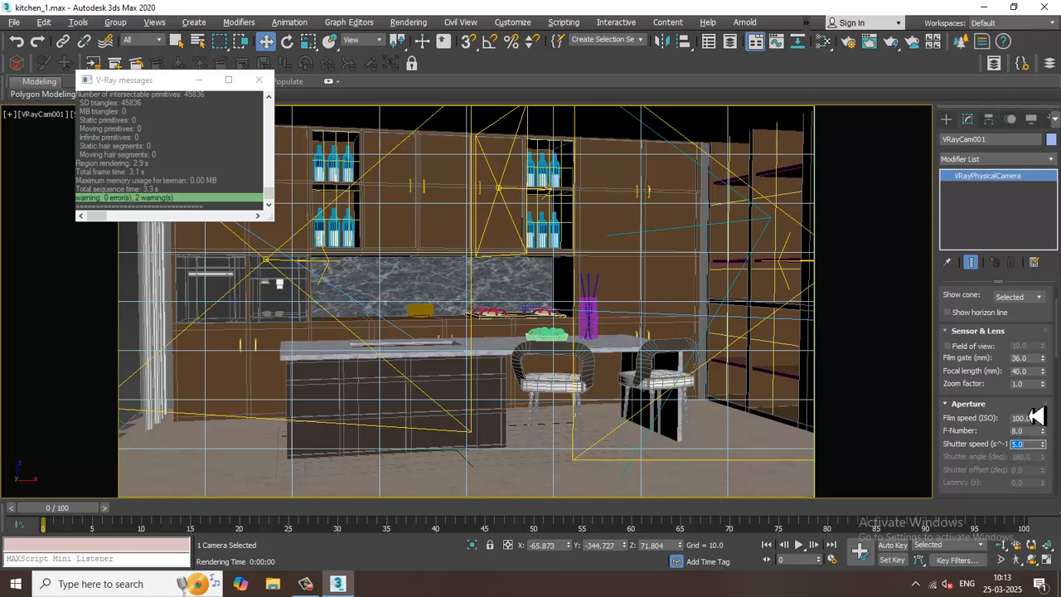
click(408, 22)
click(405, 41)
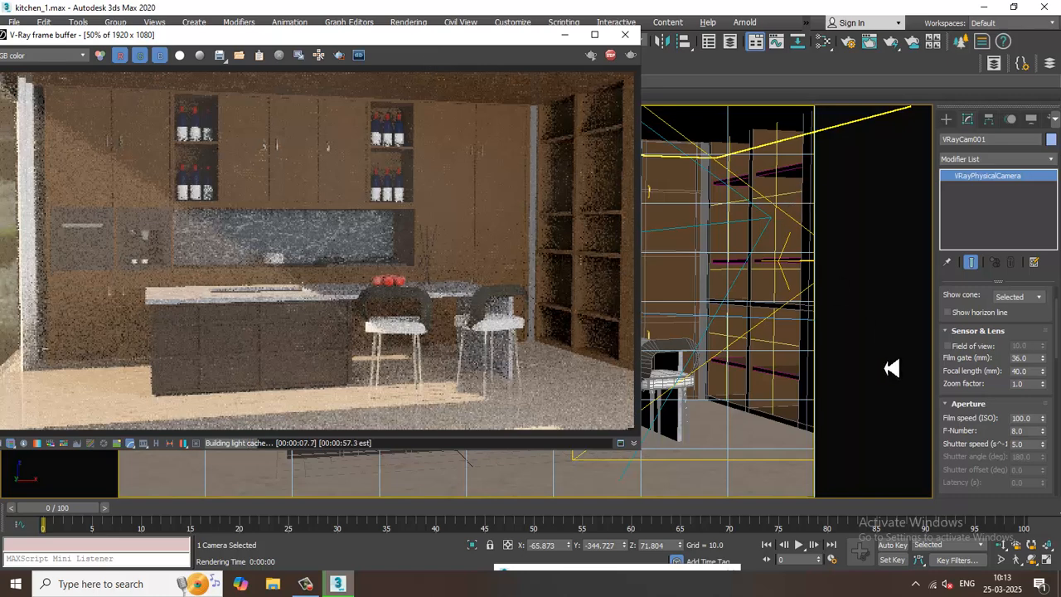
Set the camera's white balance to Daylight and test-render the camera view, closing the frame buffer
click(1004, 395)
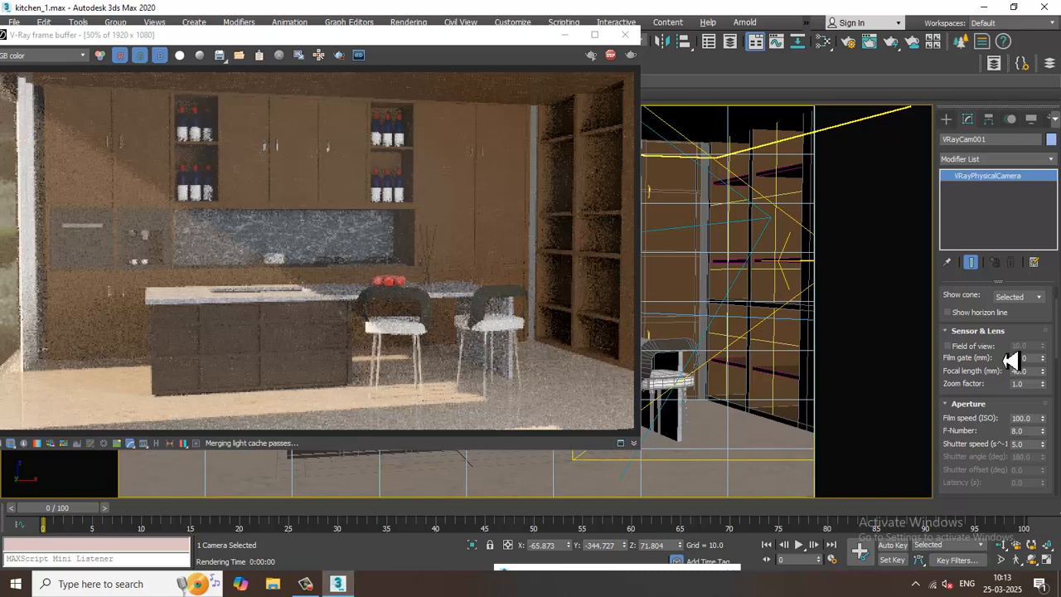
drag(1003, 401, 1010, 268)
click(1019, 423)
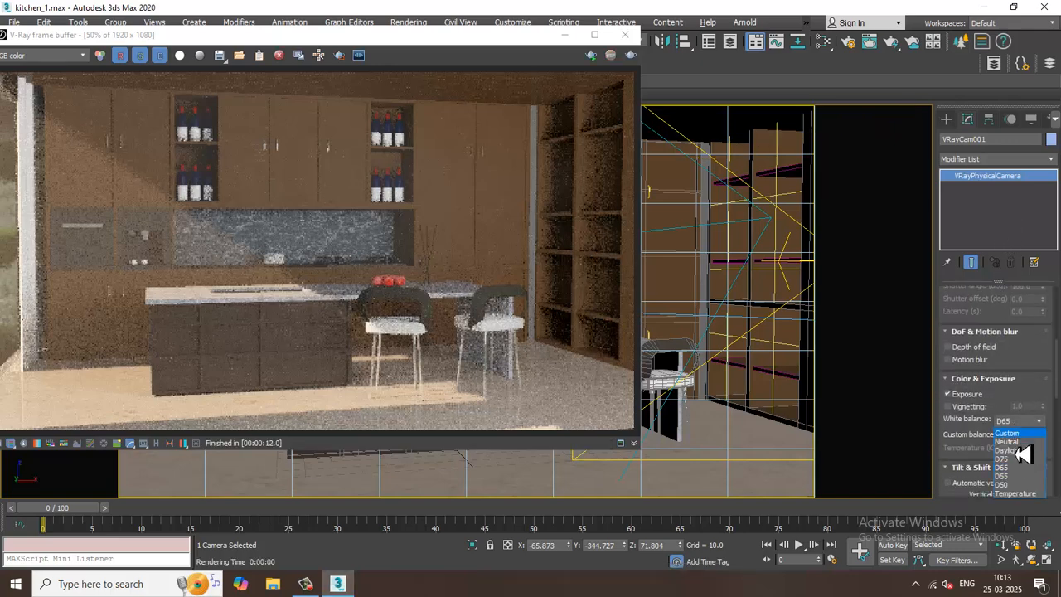
click(1023, 455)
click(633, 56)
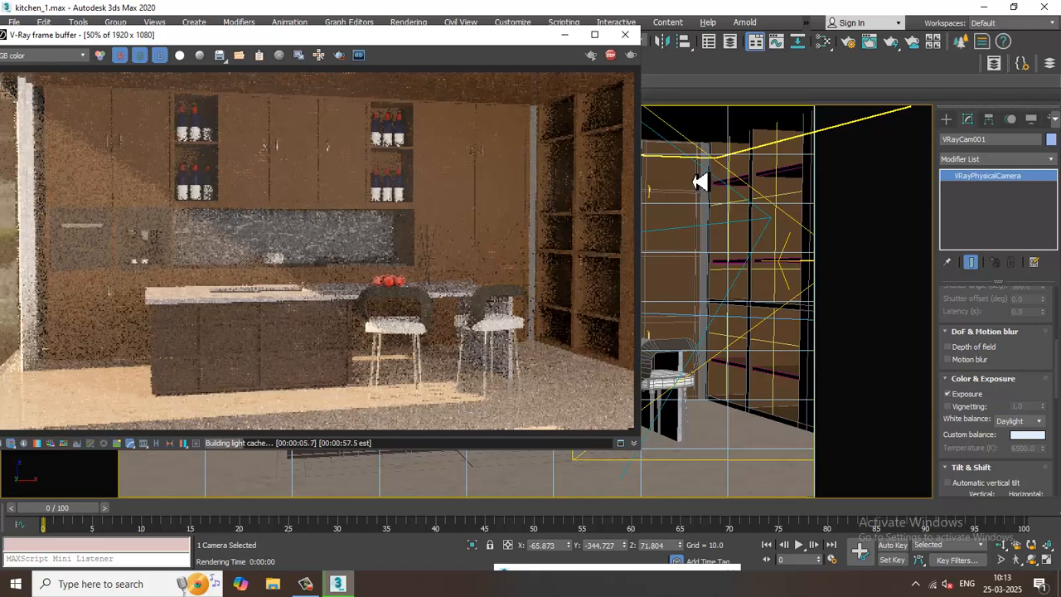
click(625, 35)
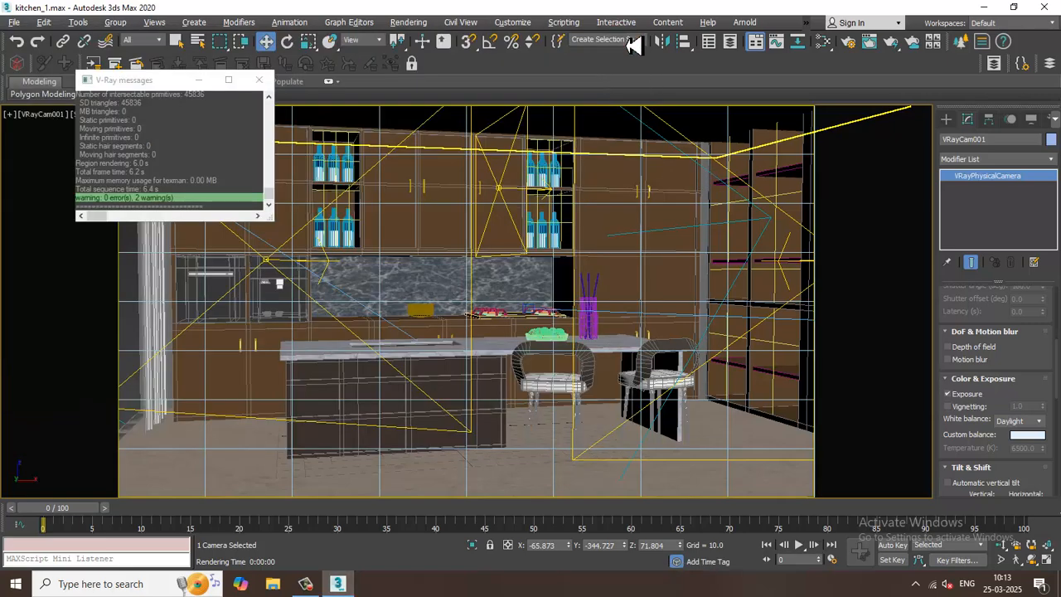
Switch to a perspective view looking up at the open shelving's ceiling and start the Cylinder tool with AutoGrid enabled
click(618, 256)
key(p)
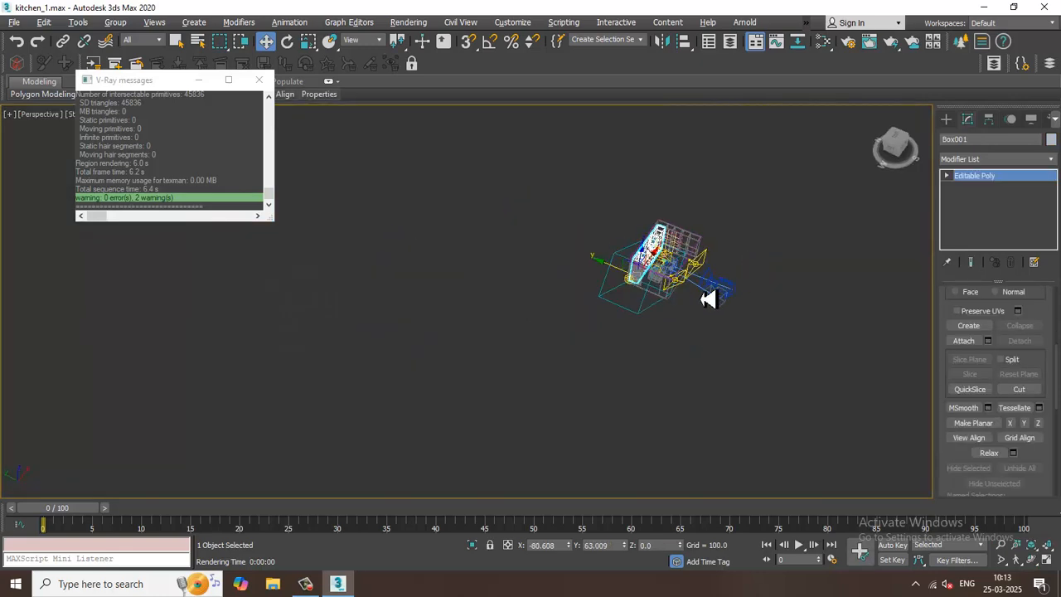
alt+middle_drag(709, 299, 575, 383)
scroll(575, 379, up, 5)
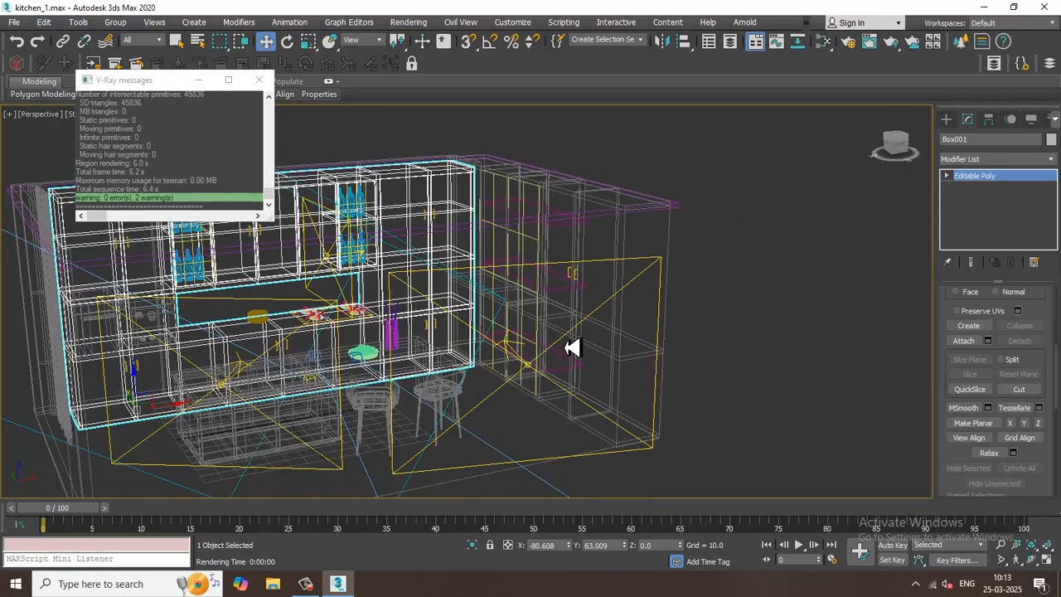
scroll(601, 340, up, 6)
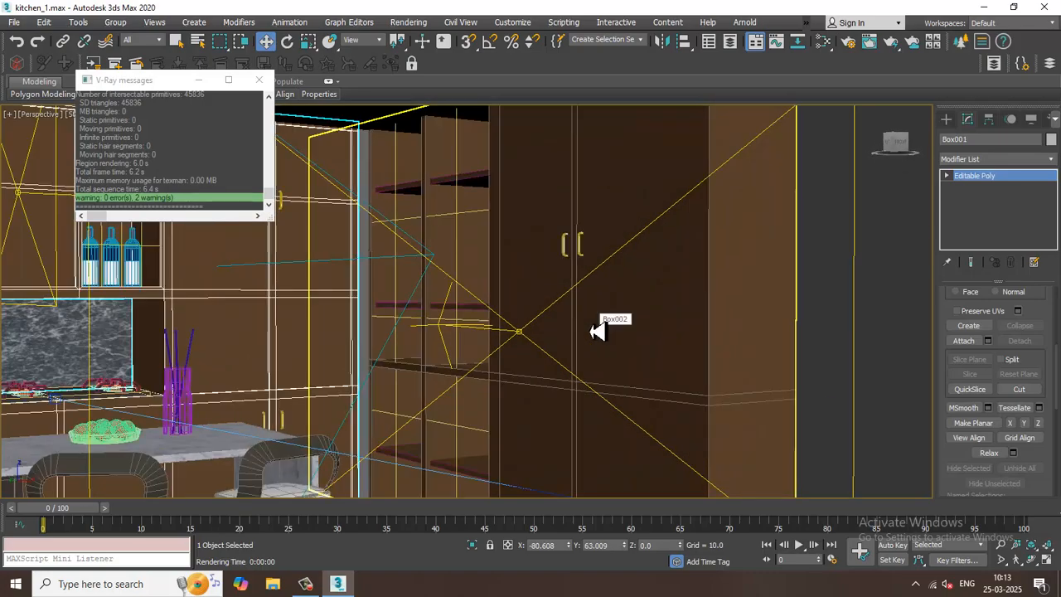
alt+middle_drag(596, 331, 988, 245)
click(949, 119)
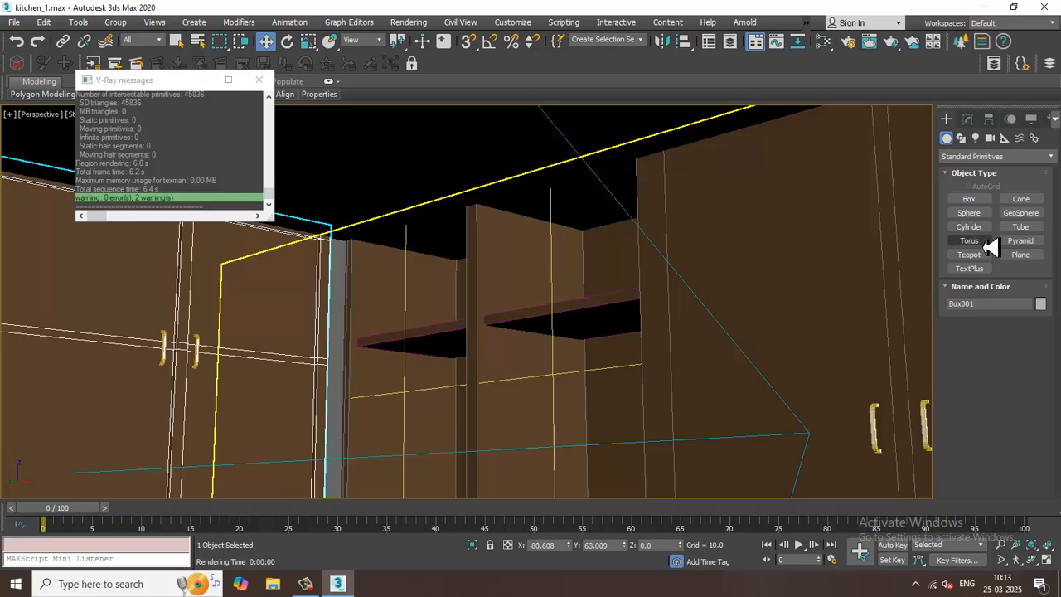
click(970, 226)
alt+middle_drag(633, 276, 583, 256)
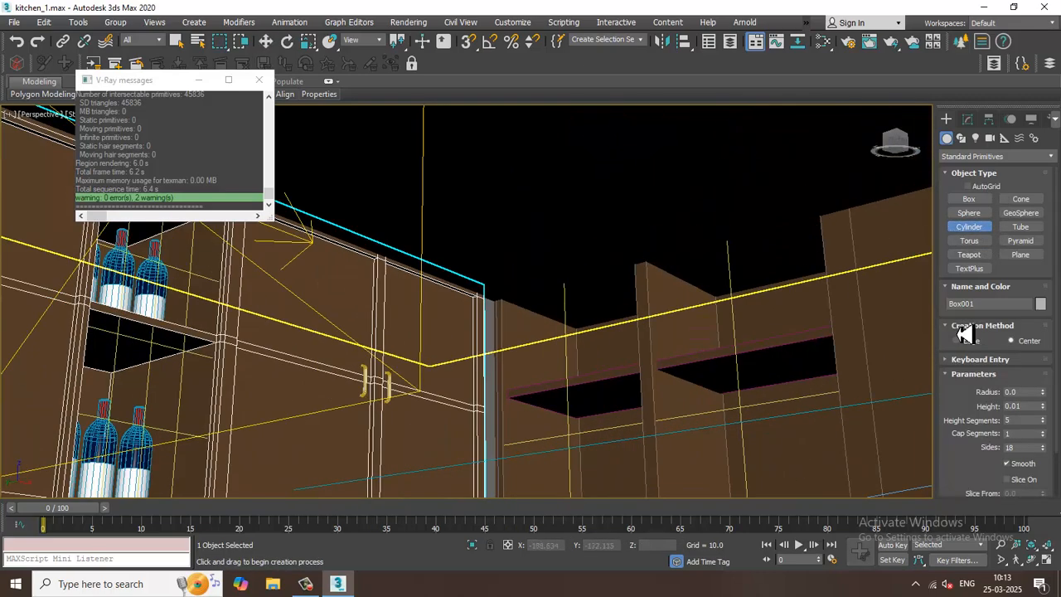
click(967, 185)
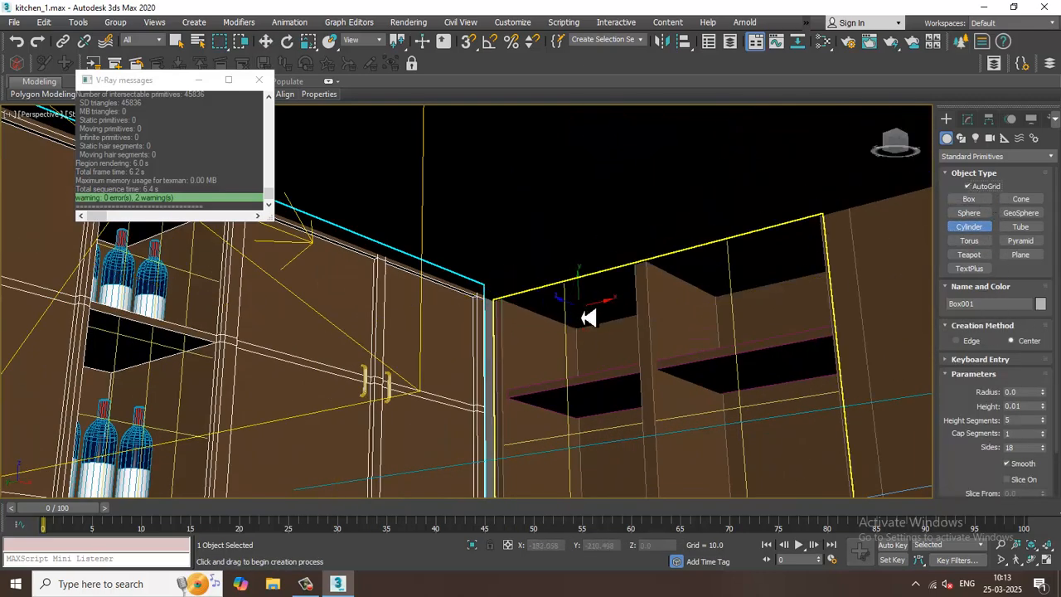
drag(585, 305, 598, 317)
right_click(600, 318)
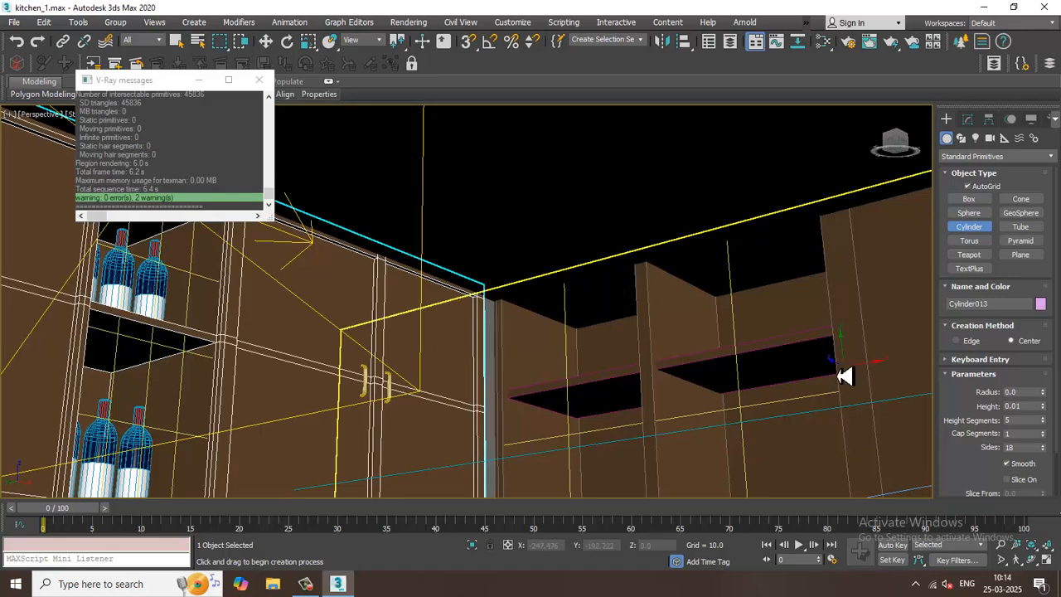
alt+middle_drag(667, 350, 707, 358)
scroll(473, 310, up, 5)
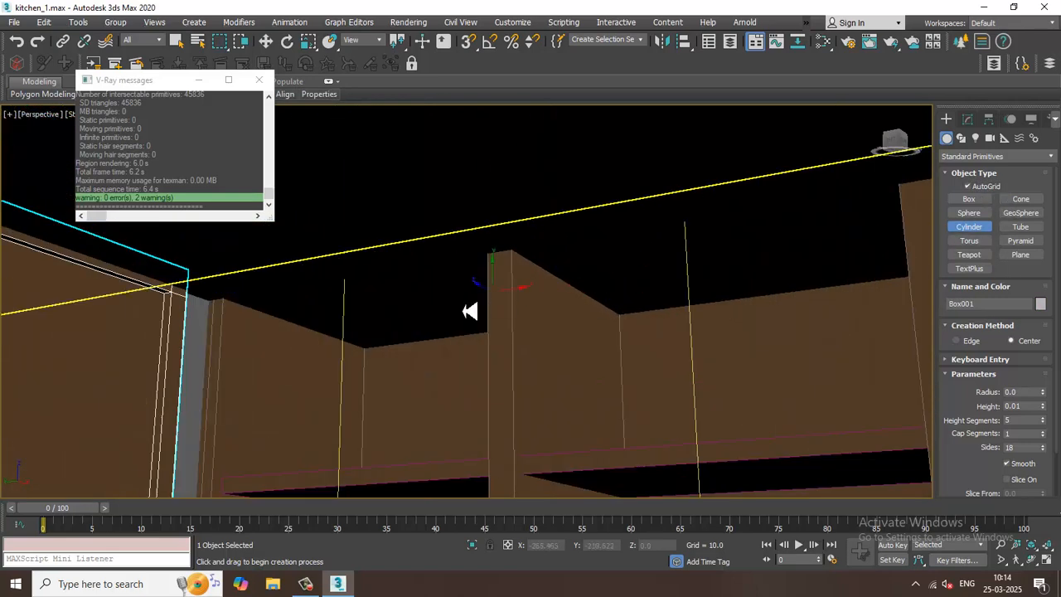
drag(399, 308, 421, 293)
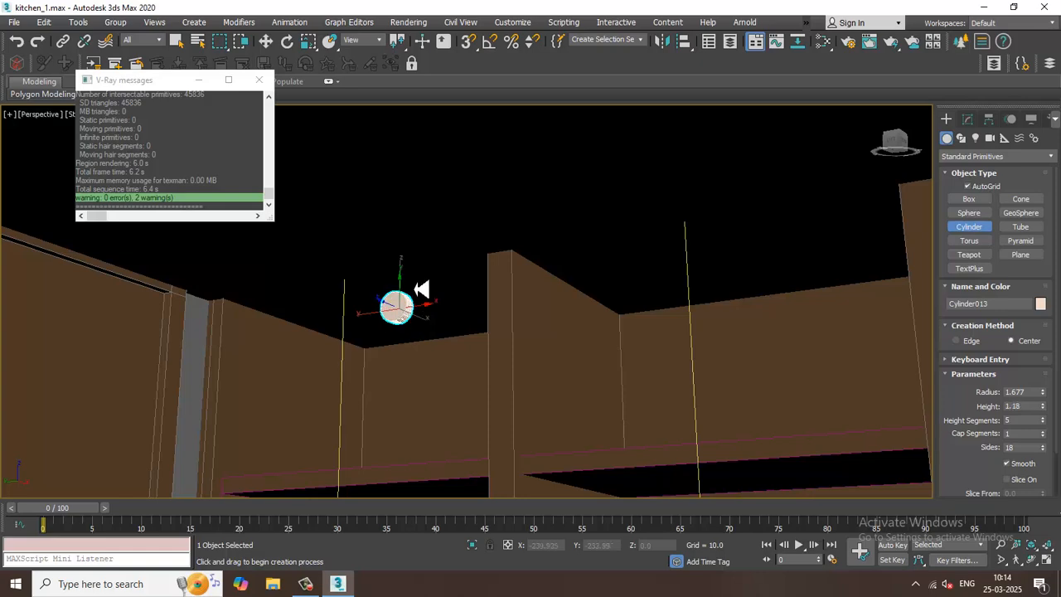
right_click(429, 317)
Draw a small, flat cylinder on the underside of the ceiling as a spotlight fixture
alt+middle_drag(428, 318, 434, 341)
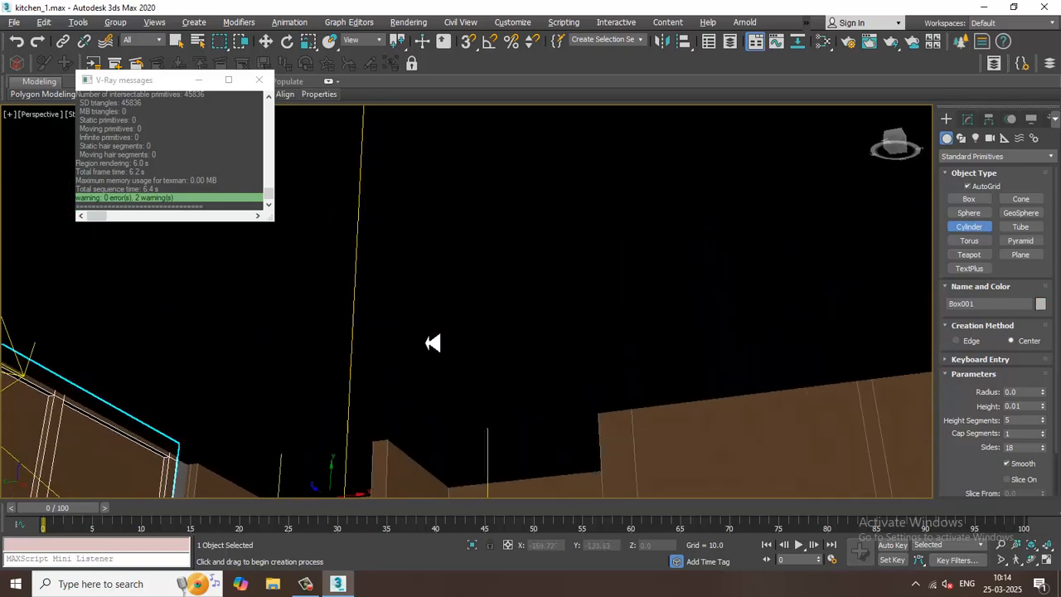
drag(248, 350, 262, 367)
click(266, 373)
key(w)
mouse_move(265, 374)
alt+middle_down()
mouse_move(331, 398)
mouse_move(263, 395)
mouse_move(287, 355)
mouse_move(262, 379)
alt+middle_up()
Move the cylinder along the ceiling into the open shelf's first bay, at about X 175.56, Y 25.34
drag(290, 373, 569, 450)
alt+middle_drag(569, 450, 545, 395)
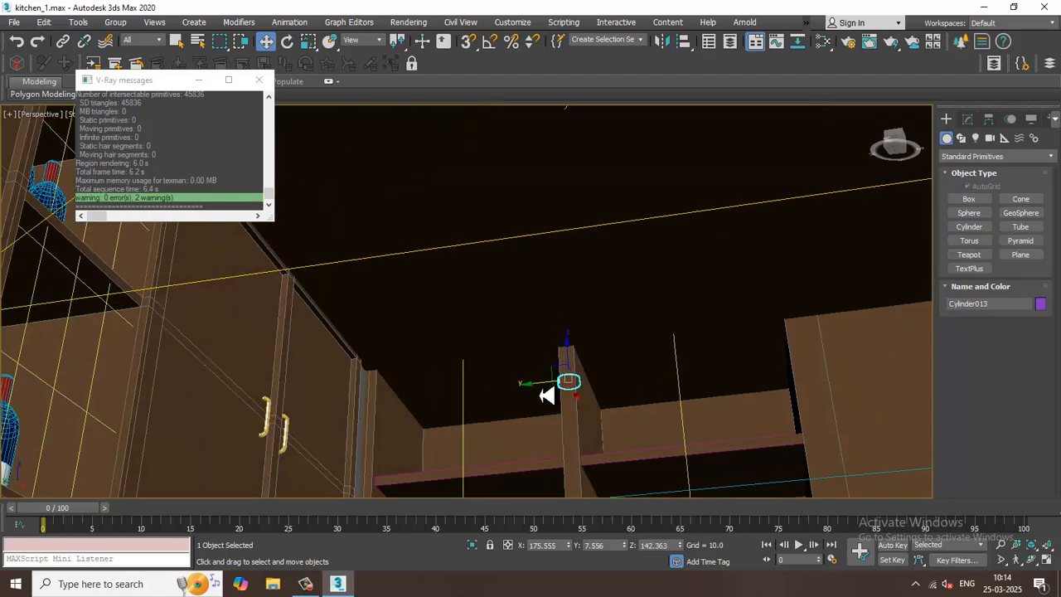
drag(544, 396, 455, 393)
Scale the cylinder and raise it towards the ceiling to about Z 142.76
alt+middle_drag(455, 393, 481, 437)
scroll(495, 404, up, 3)
key(r)
drag(481, 437, 481, 407)
key(w)
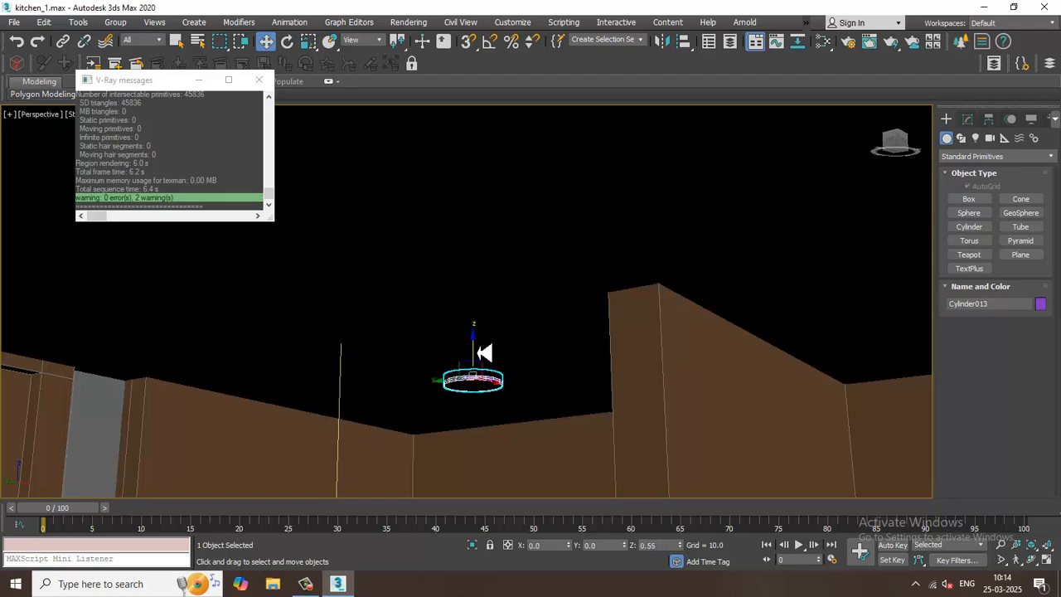
mouse_move(604, 403)
alt+middle_down()
mouse_move(580, 367)
mouse_move(623, 393)
mouse_move(611, 401)
alt+middle_up()
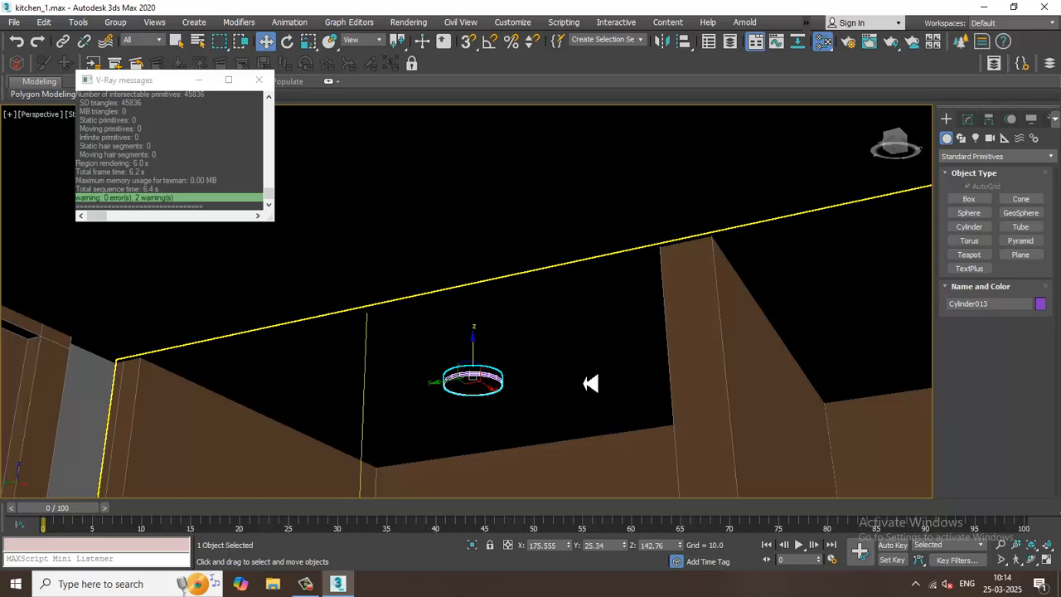
Create a VRayLightMtl in the Slate Material Editor, assign it to the cylinder, and minimize the editor
key(m)
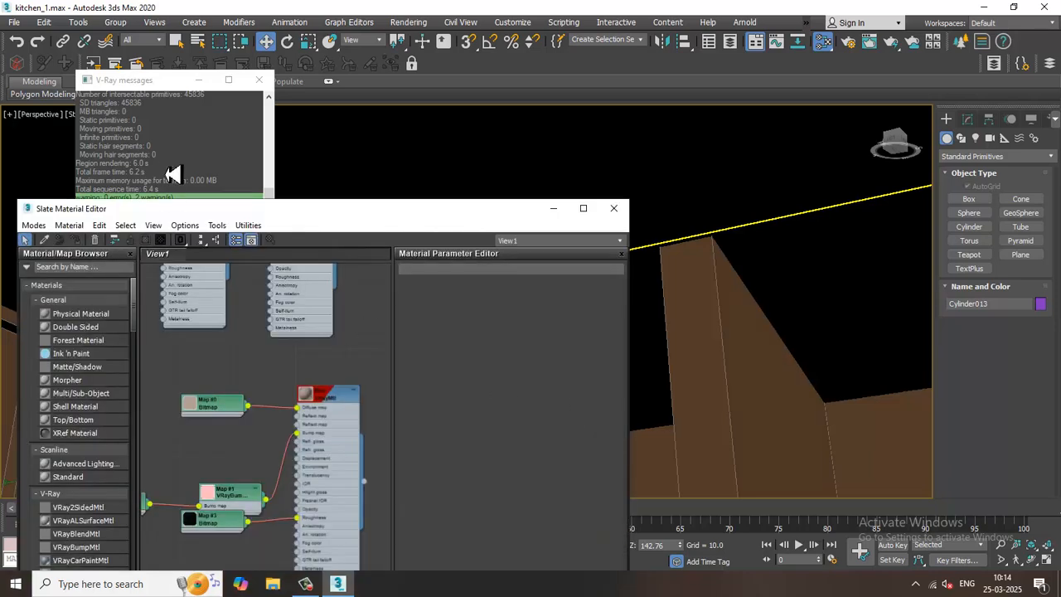
drag(280, 223, 347, 149)
middle_drag(315, 449, 324, 276)
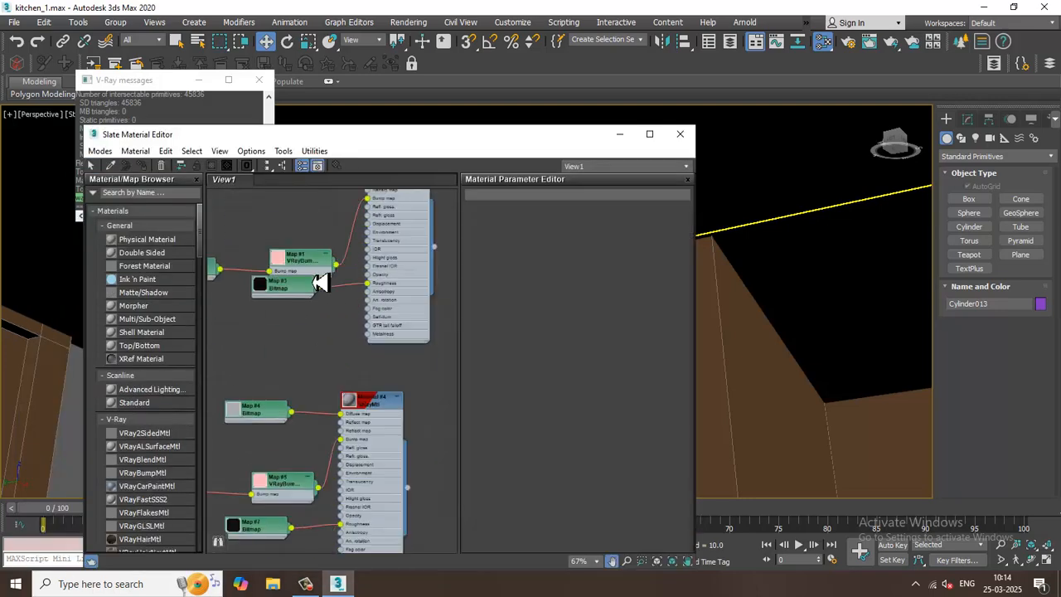
scroll(159, 439, down, 5)
middle_drag(365, 479, 327, 319)
middle_drag(339, 433, 322, 414)
drag(306, 419, 379, 437)
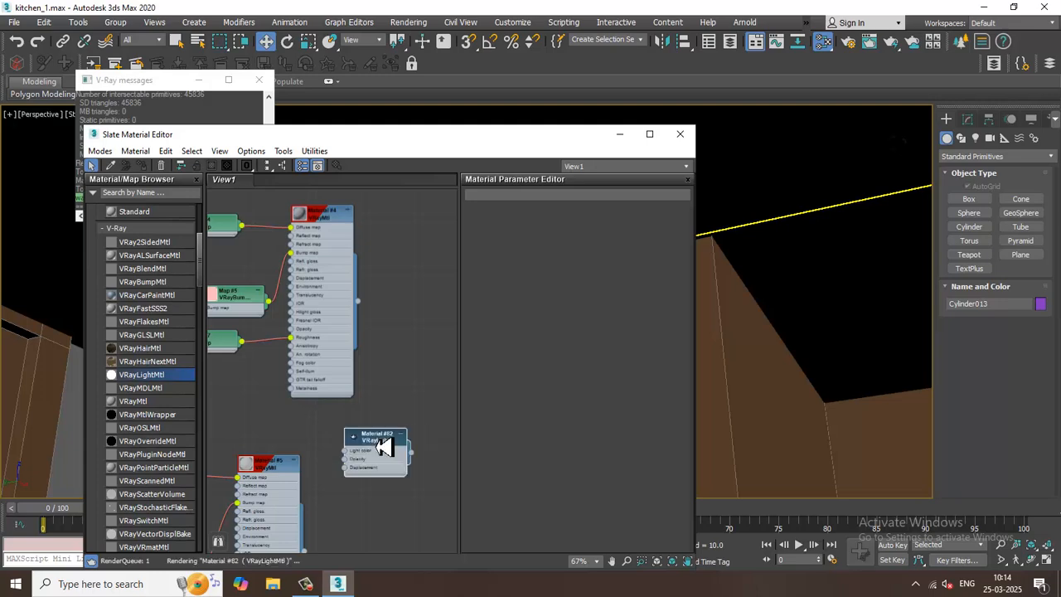
click(620, 135)
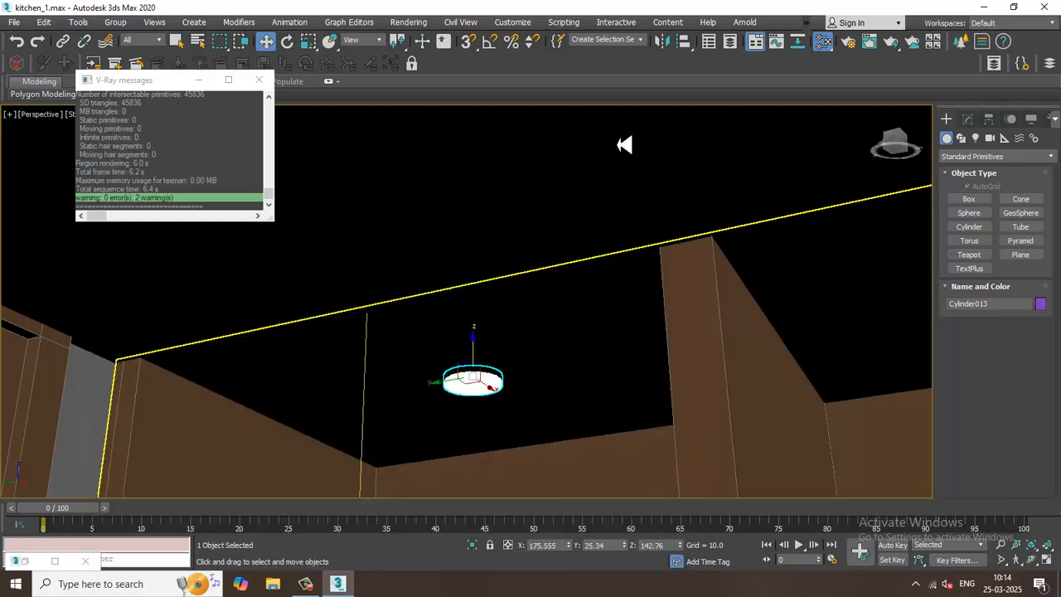
Create a photometric Target Light in the front view, aimed straight down from just below the cylinder at about X 175.29, Z 140.30
click(976, 138)
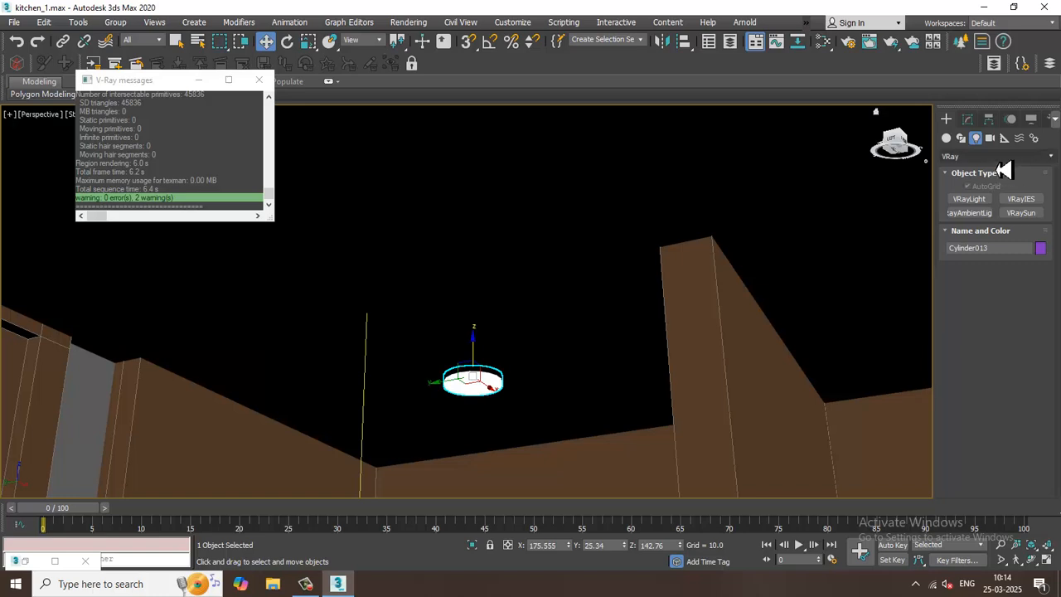
click(995, 156)
click(974, 177)
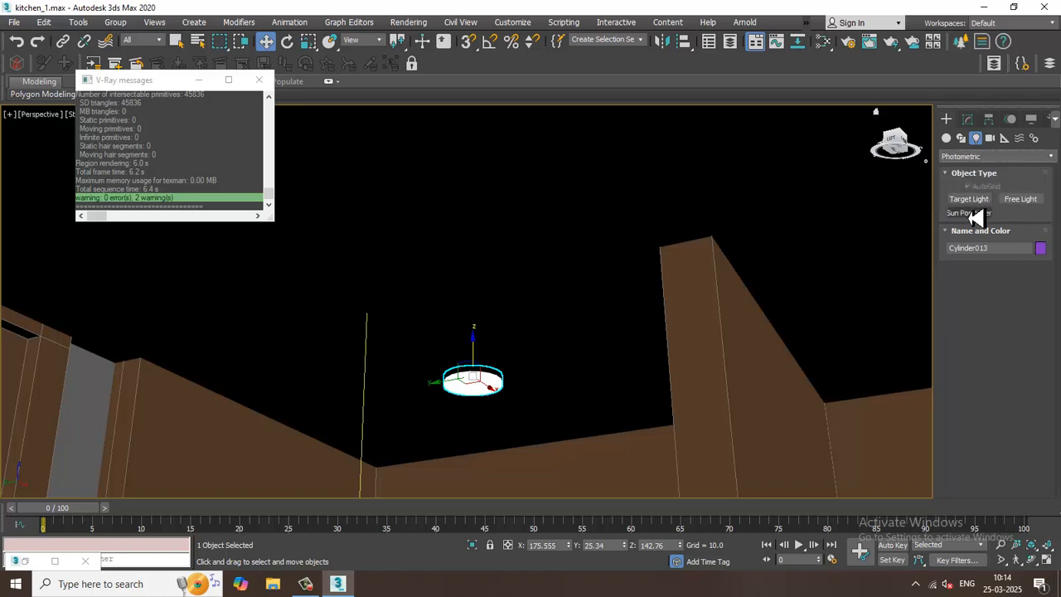
click(976, 199)
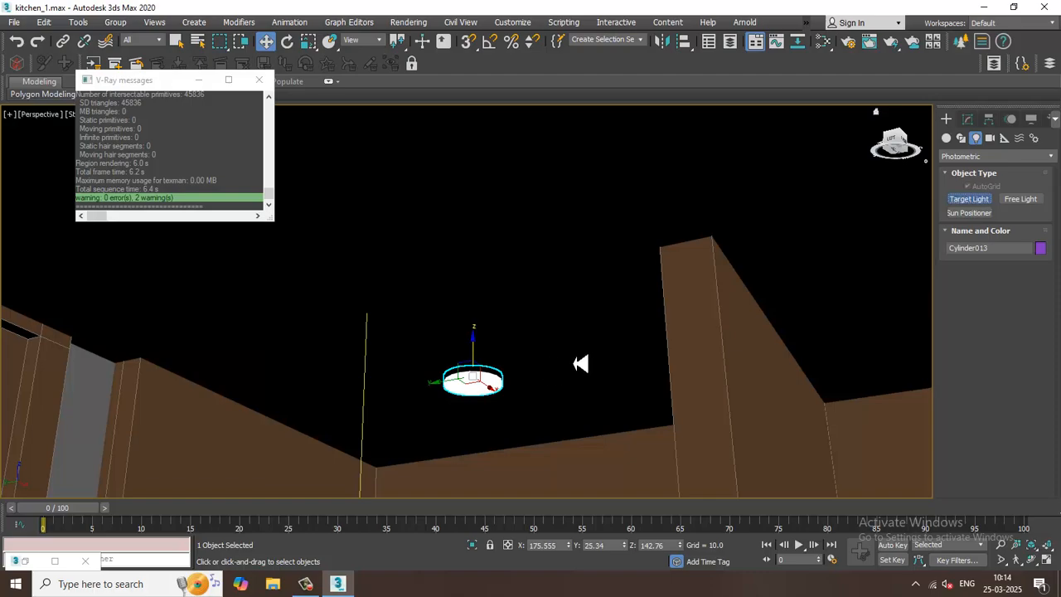
key(alt+w)
middle_drag(784, 229, 760, 227)
key(alt+w)
scroll(705, 214, up, 2)
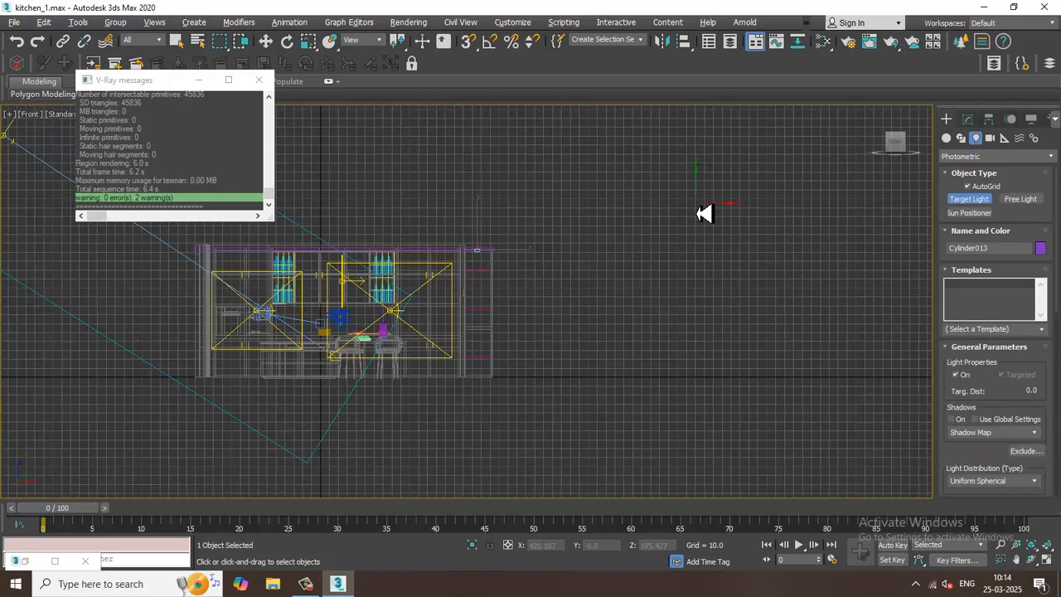
scroll(599, 208, up, 6)
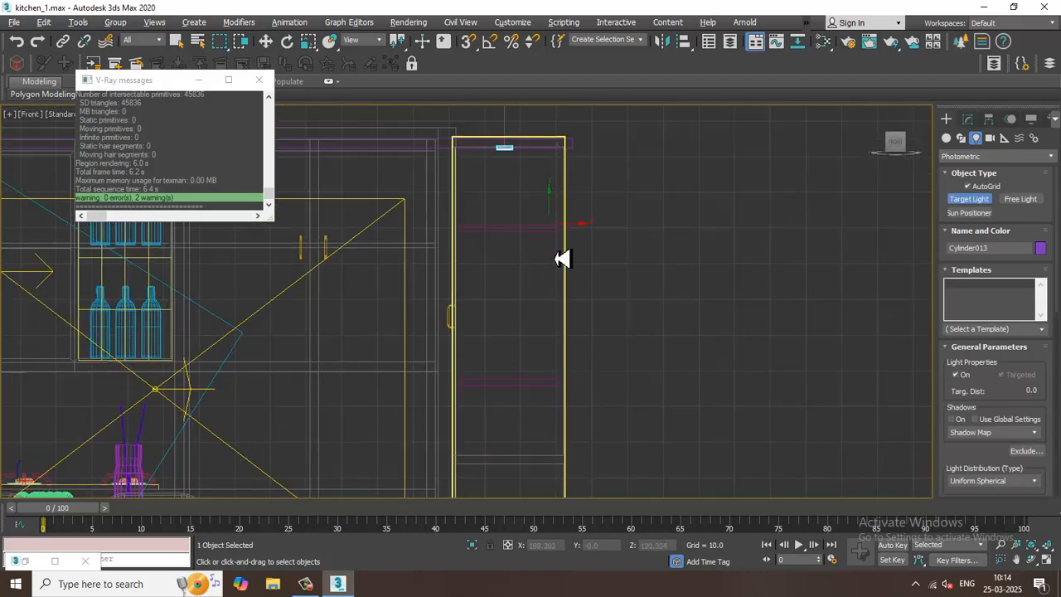
middle_drag(552, 225, 557, 254)
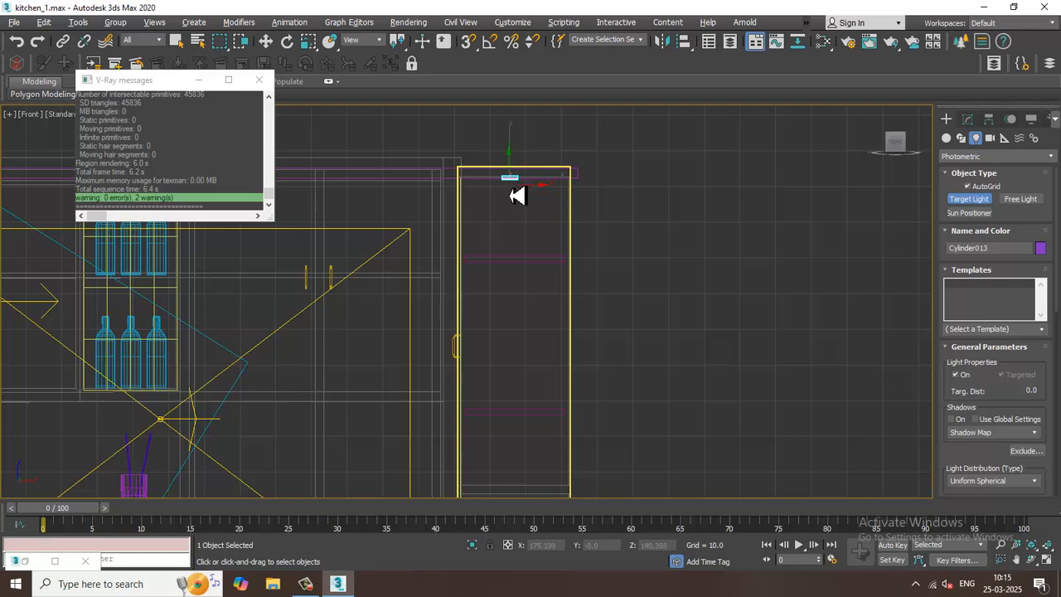
drag(517, 196, 517, 256)
key(w)
Move the target light together with its target along Y in the perspective view until it sits directly beneath the cylinder
key(alt+w)
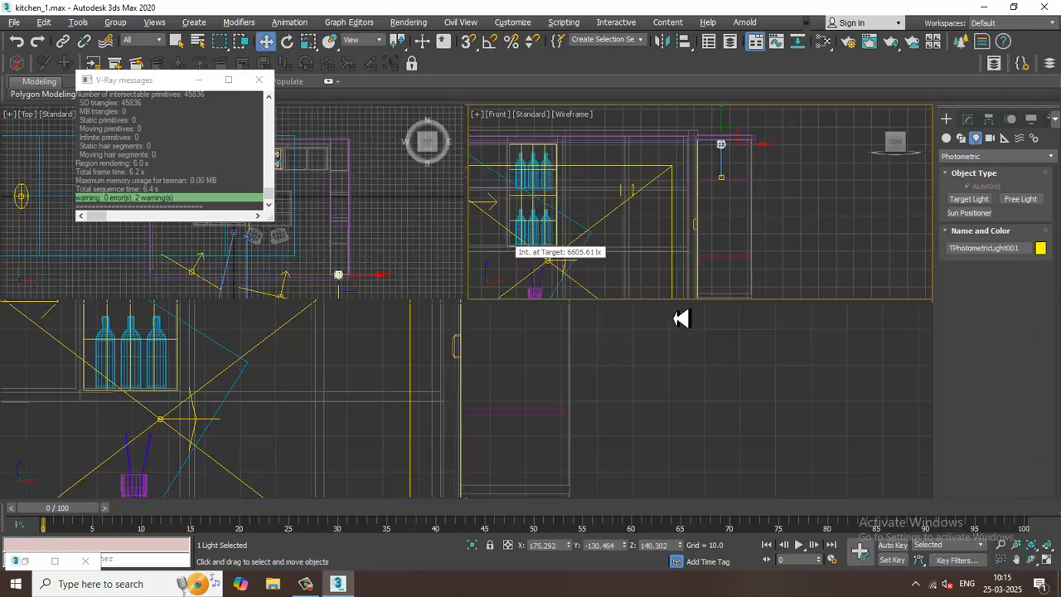
scroll(384, 462, down, 3)
key(alt+w)
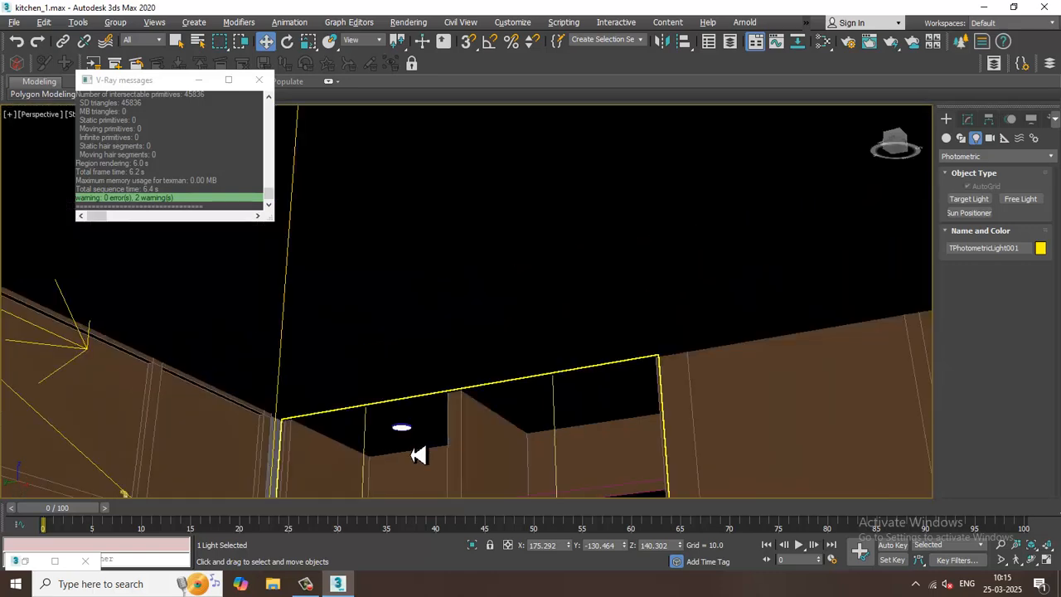
scroll(419, 455, down, 10)
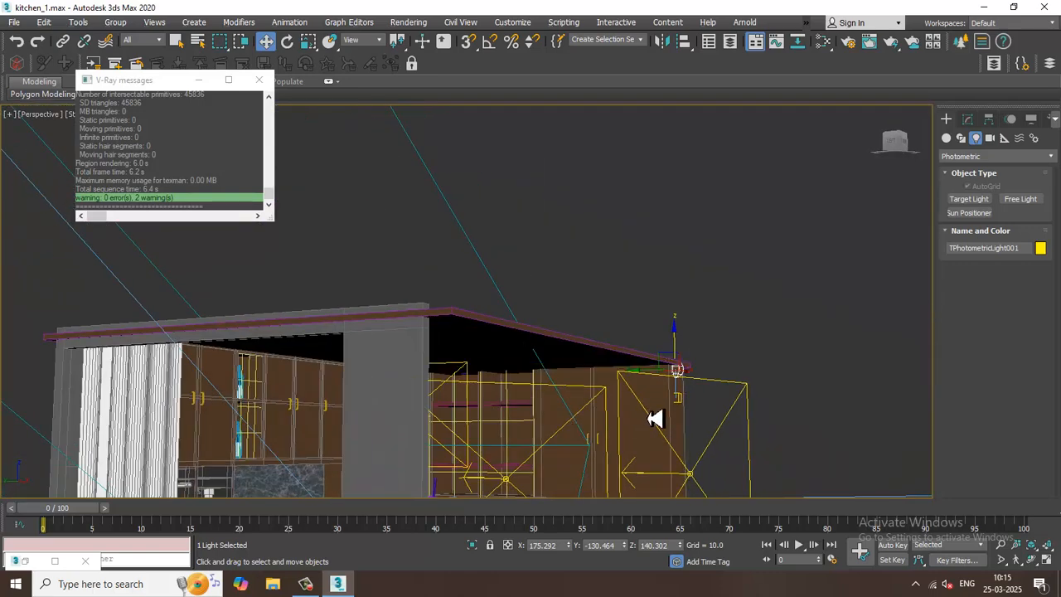
drag(649, 373, 412, 381)
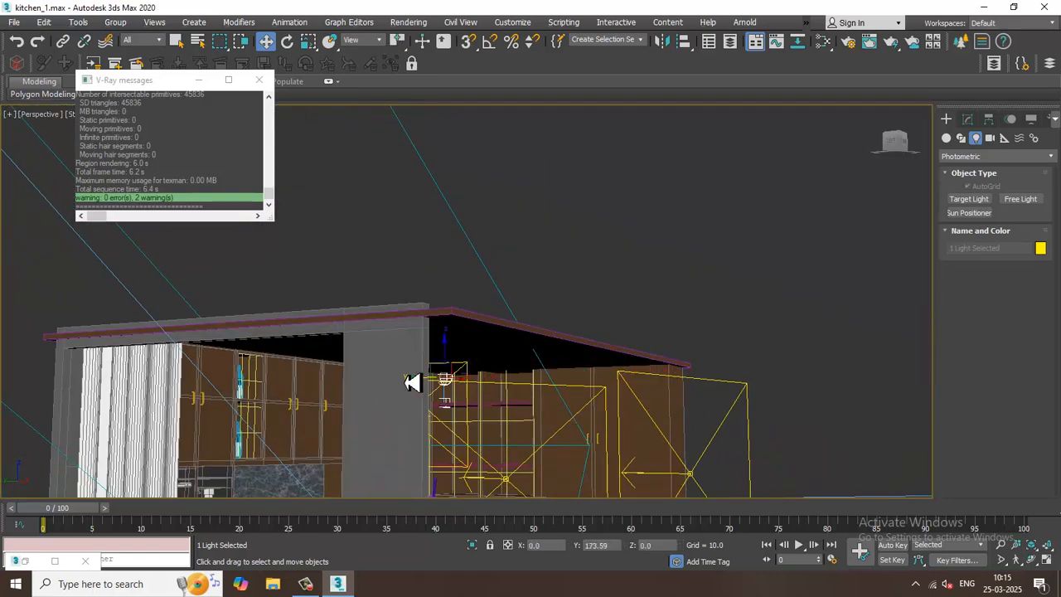
scroll(419, 390, up, 6)
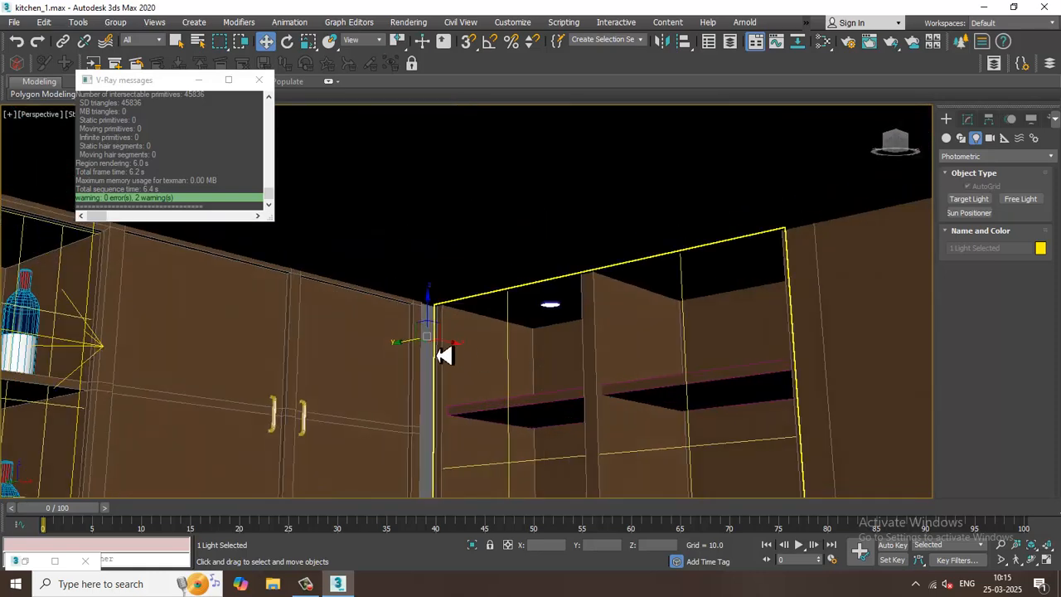
drag(414, 351, 530, 368)
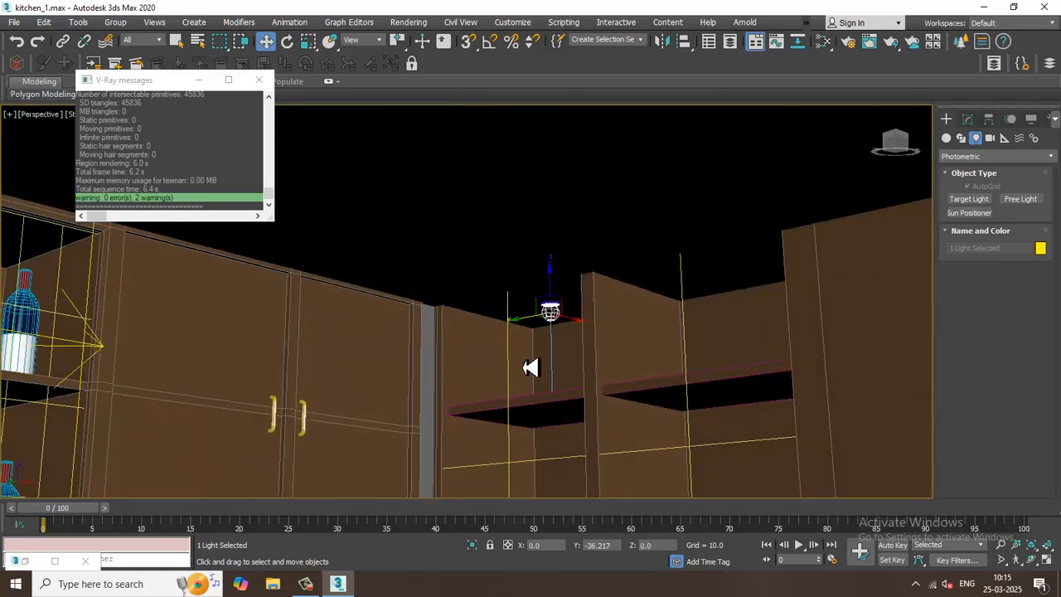
Test-render the perspective view of the lit shelf and close the frame buffer
click(408, 22)
click(426, 40)
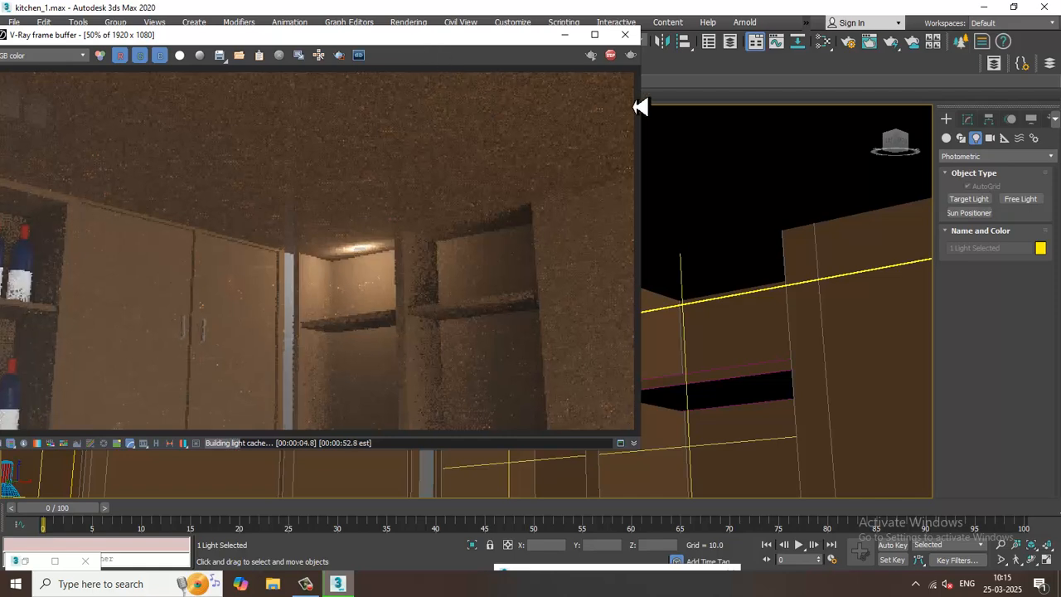
click(625, 36)
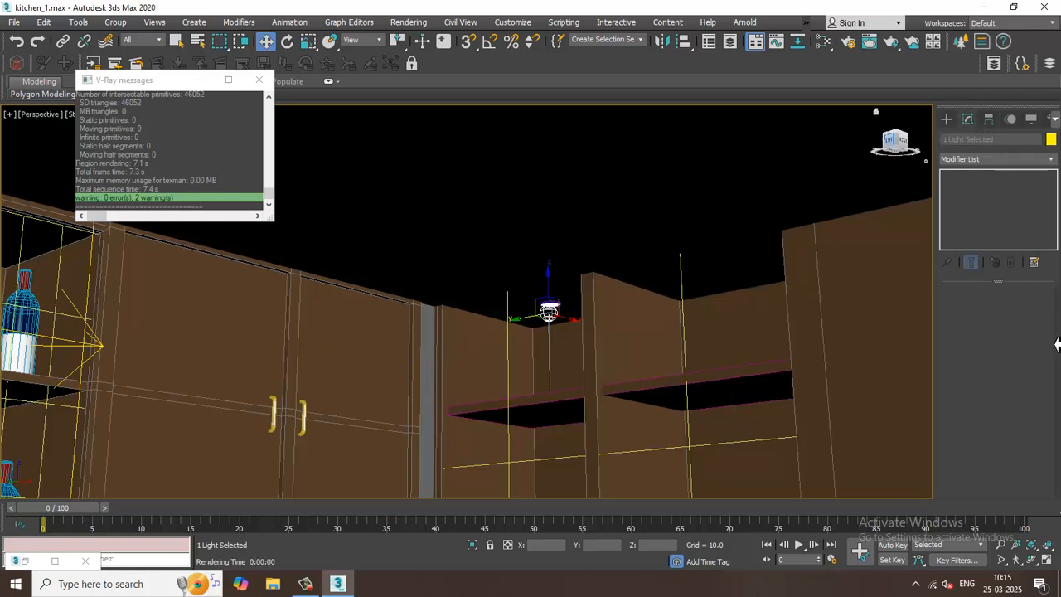
Restrict the selection filter to Lights and select the photometric target light under the ceiling cylinder
click(559, 321)
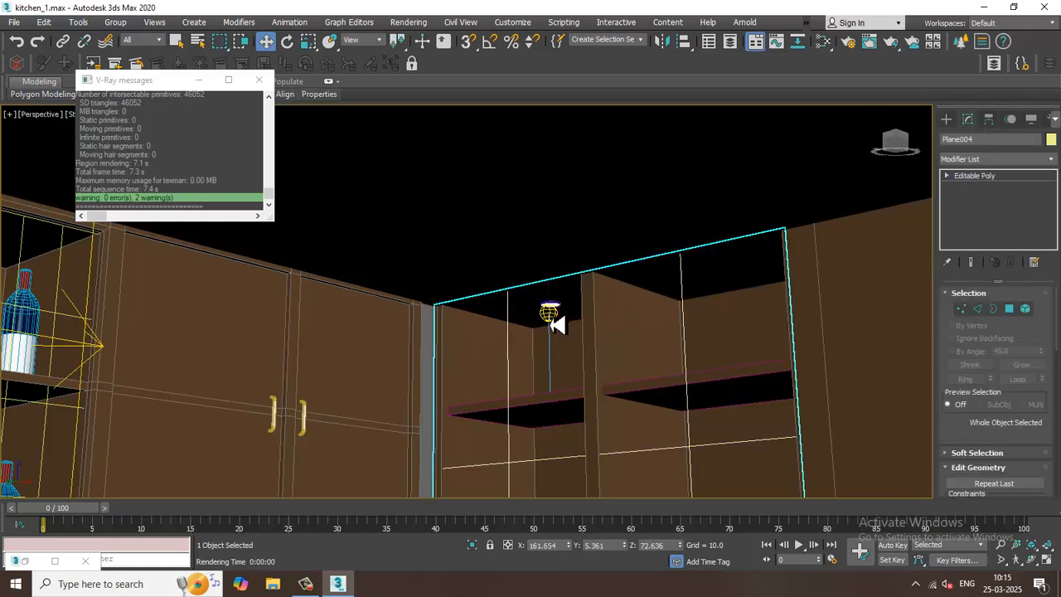
click(554, 323)
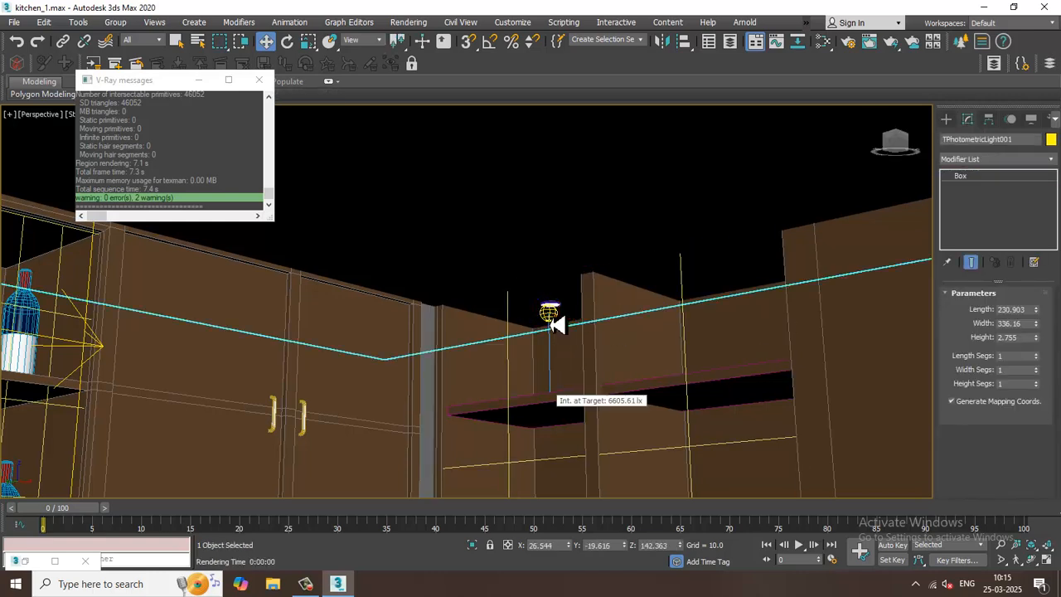
click(551, 319)
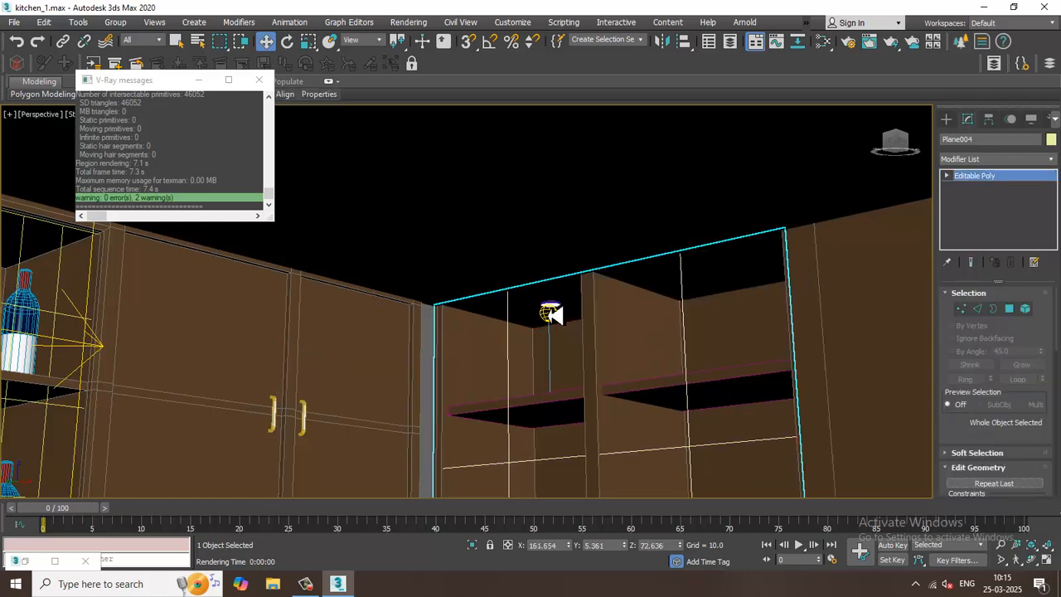
click(153, 40)
click(155, 78)
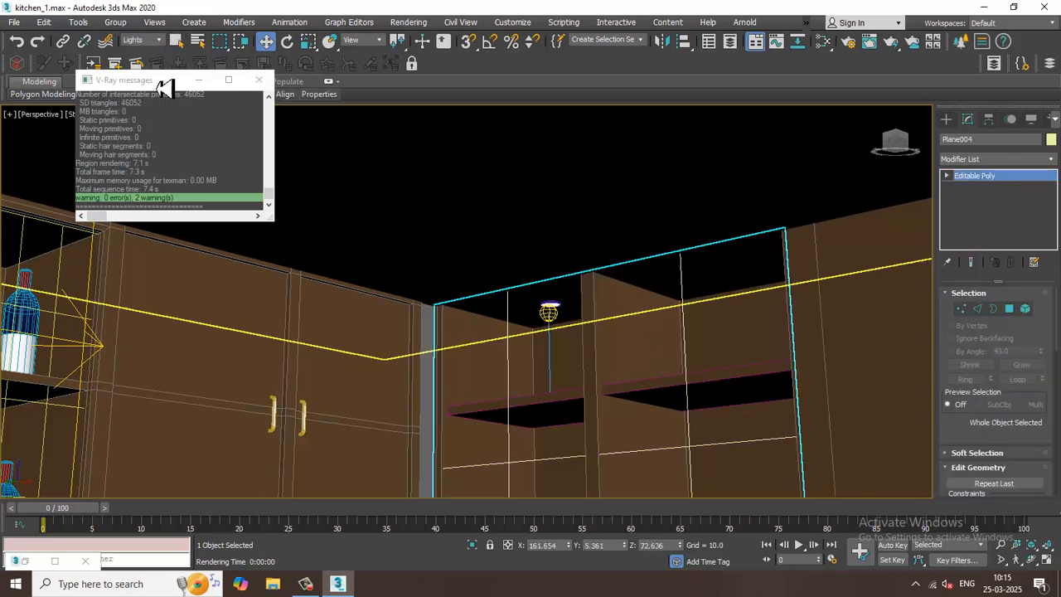
click(555, 322)
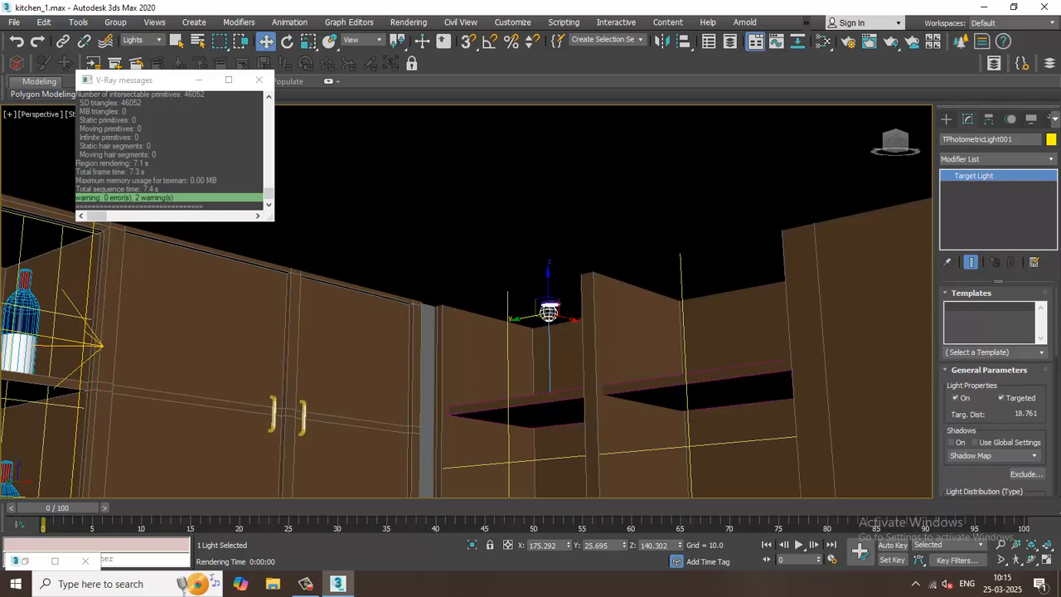
Apply the 75W Bulb template to the light with Targeted enabled, and test-render the perspective view
click(1042, 353)
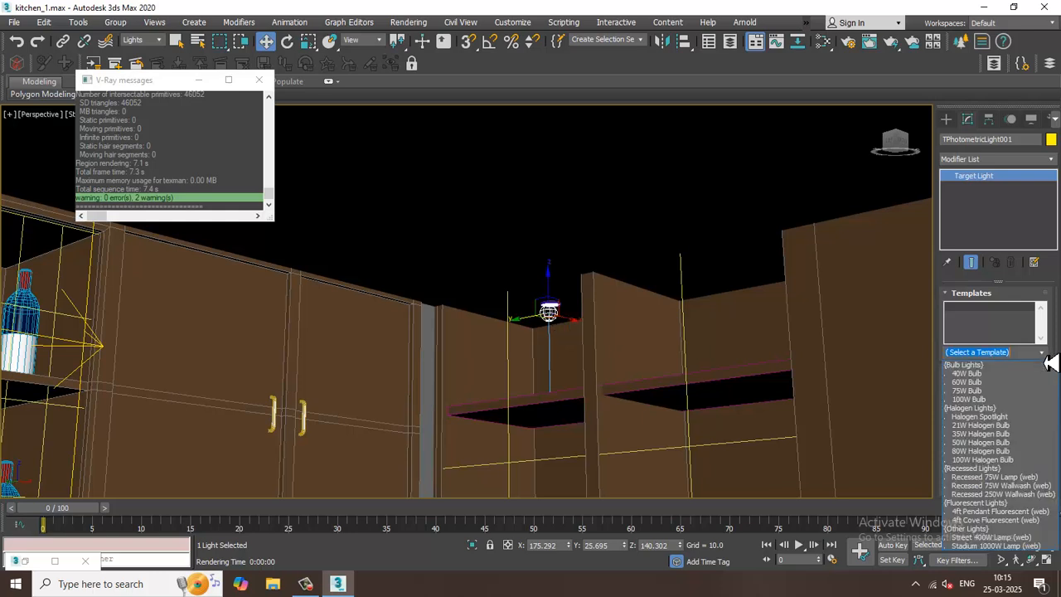
click(1001, 395)
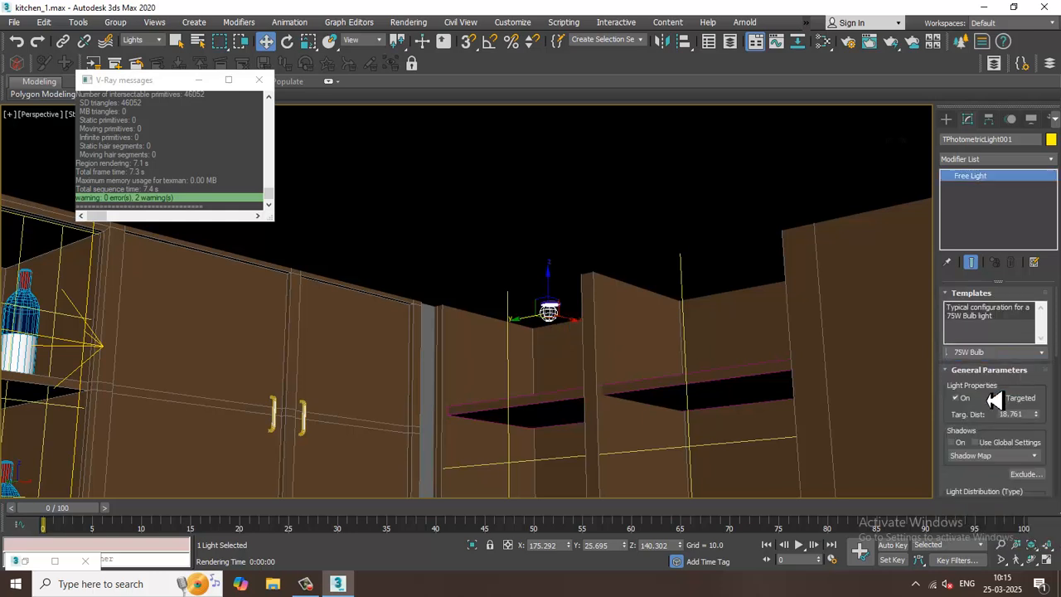
click(1001, 398)
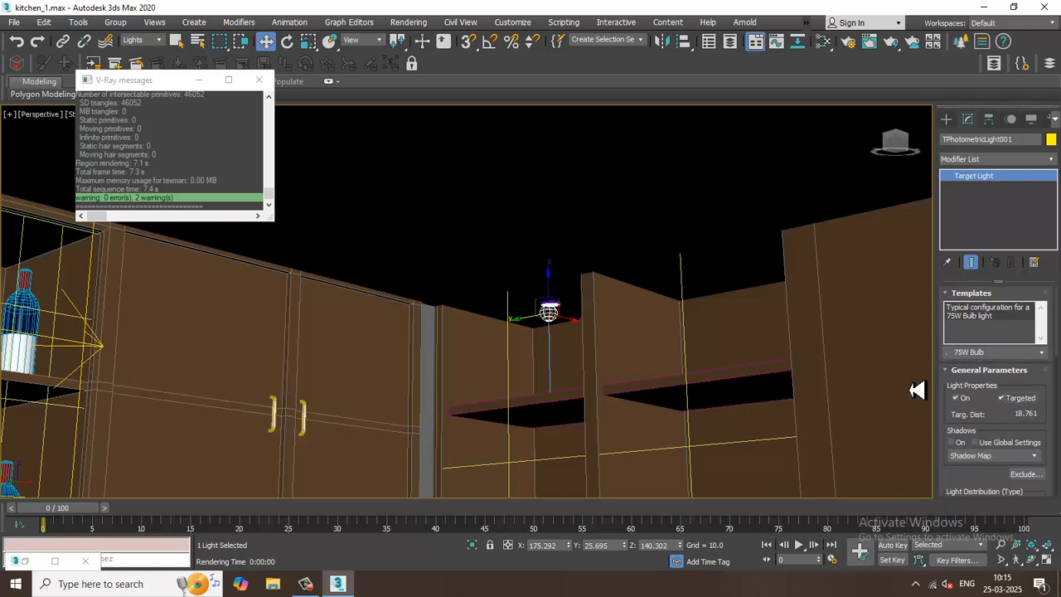
click(415, 22)
click(423, 46)
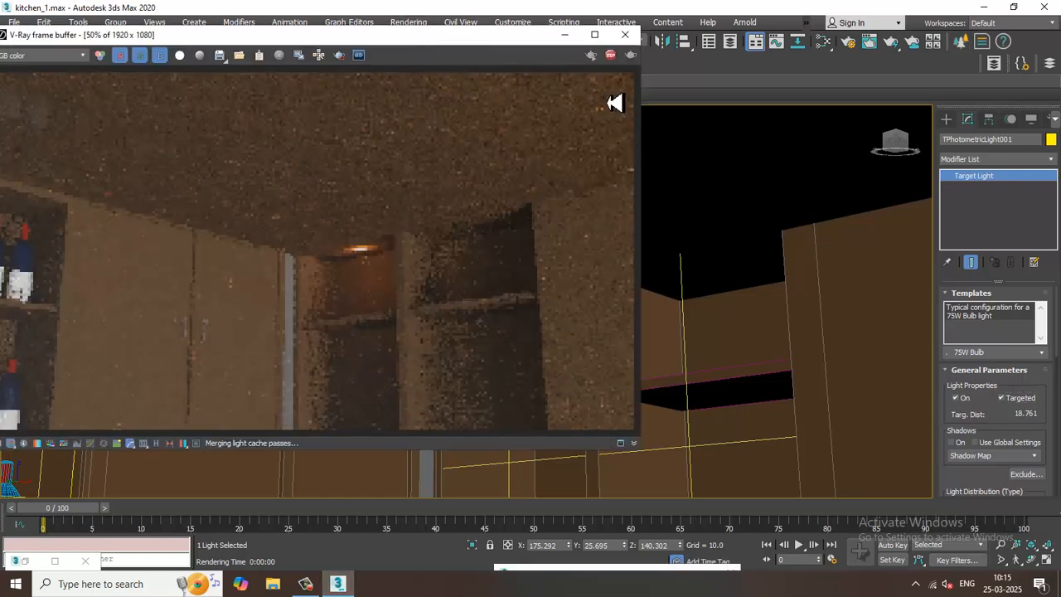
click(624, 35)
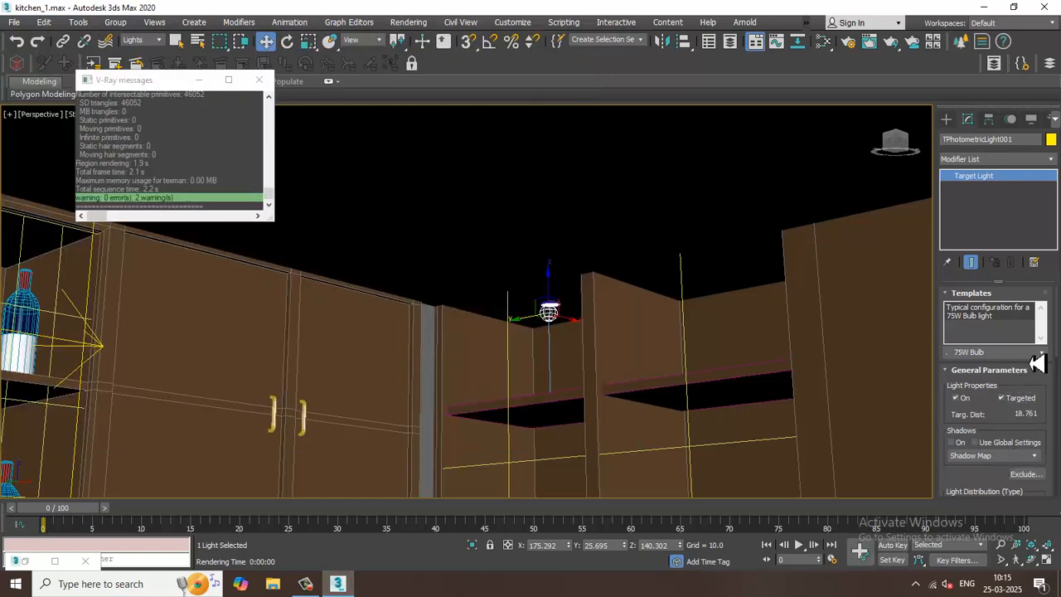
Set the light's color preset to Halogen (Warm) and test-render the perspective view
scroll(989, 489, down, 5)
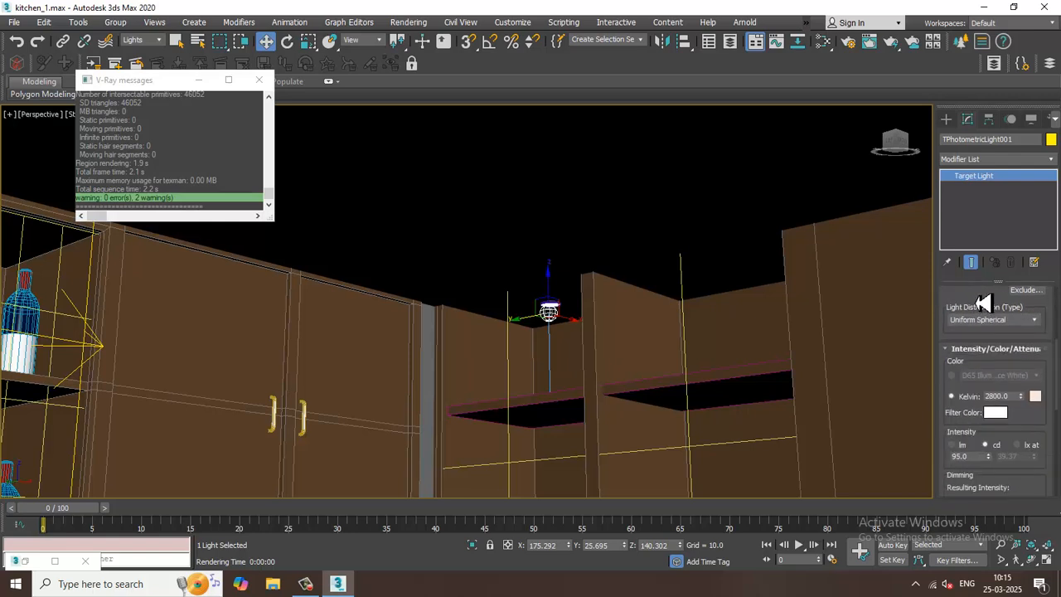
click(953, 374)
click(1006, 374)
click(1024, 469)
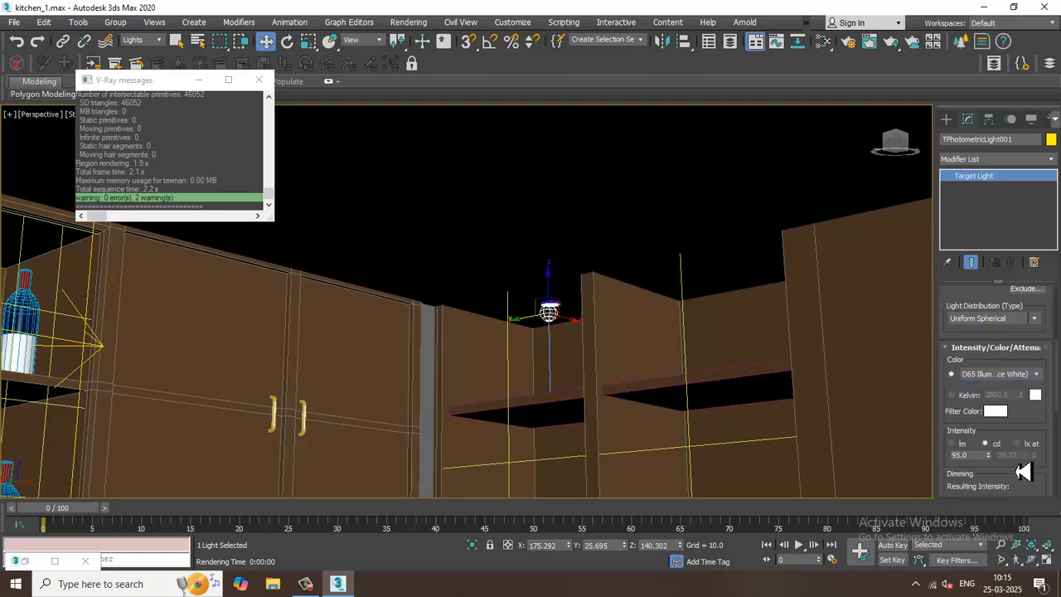
click(410, 25)
click(420, 48)
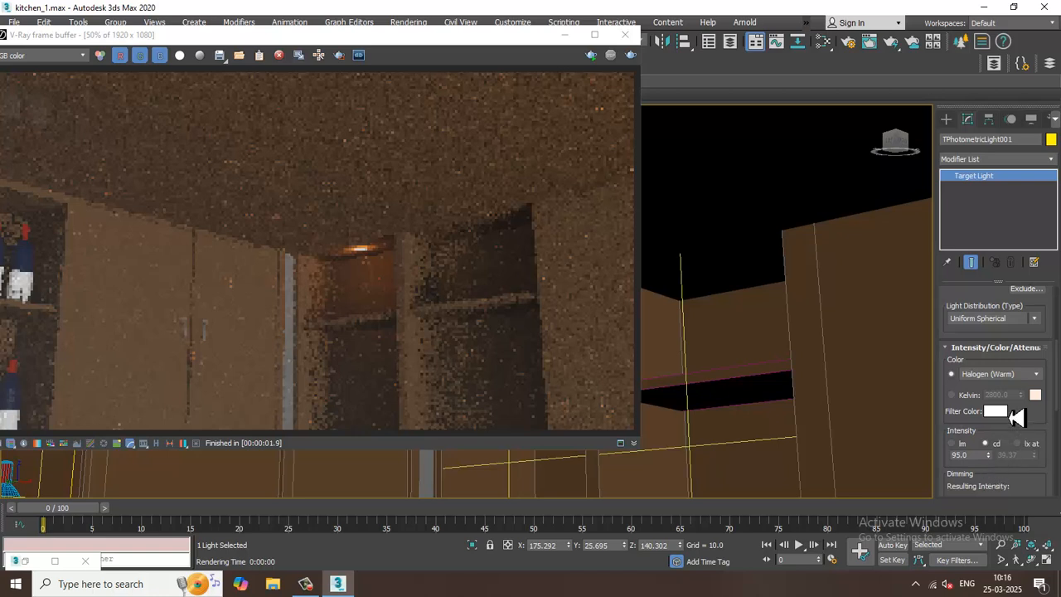
Set the light's color temperature to about 19376 Kelvin, re-render the view, and close the frame buffer
click(951, 394)
drag(1021, 396, 922, 574)
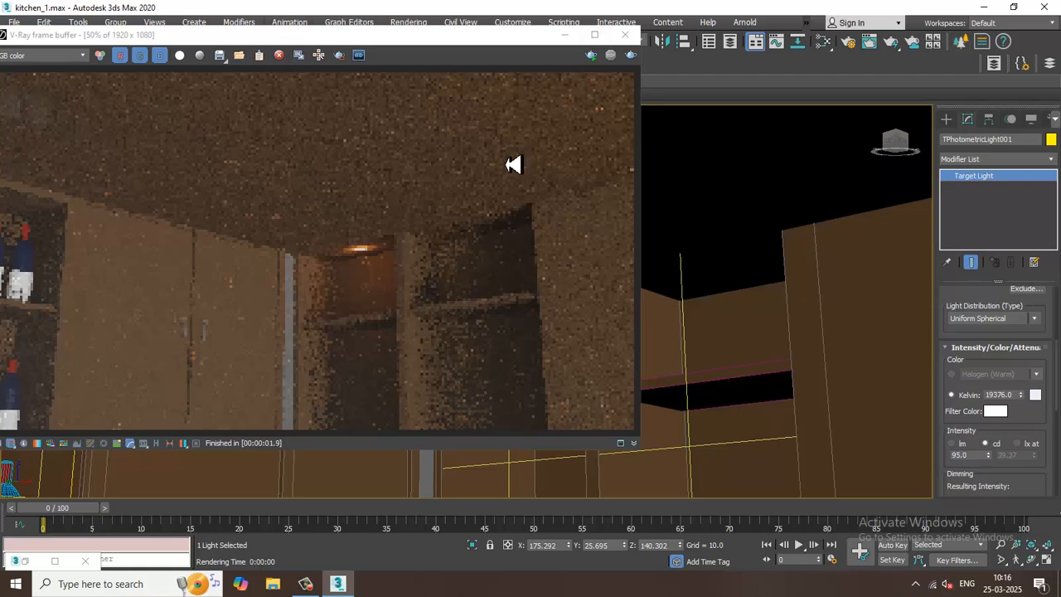
click(632, 55)
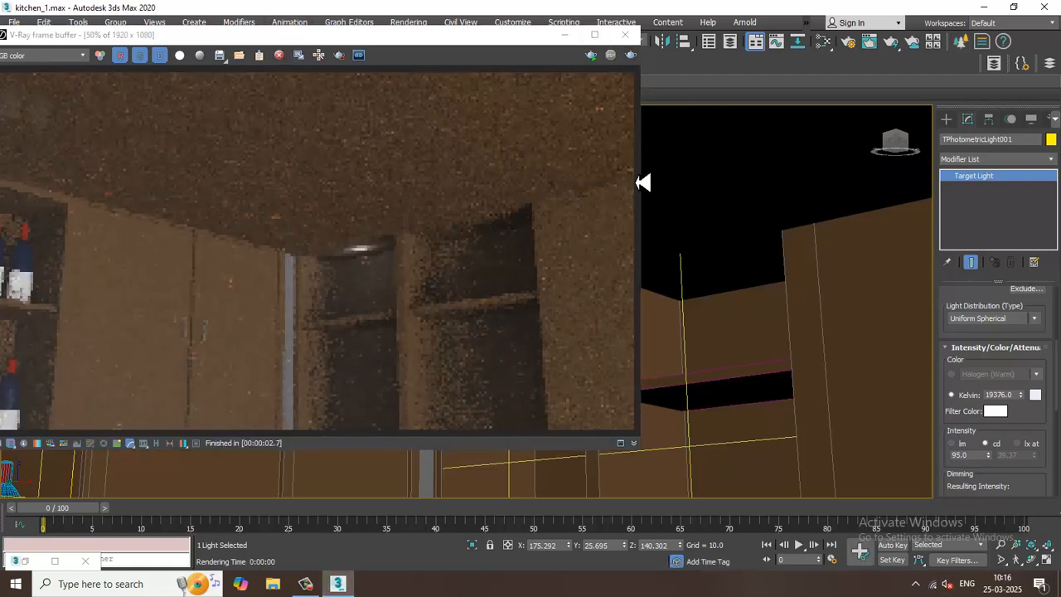
click(624, 34)
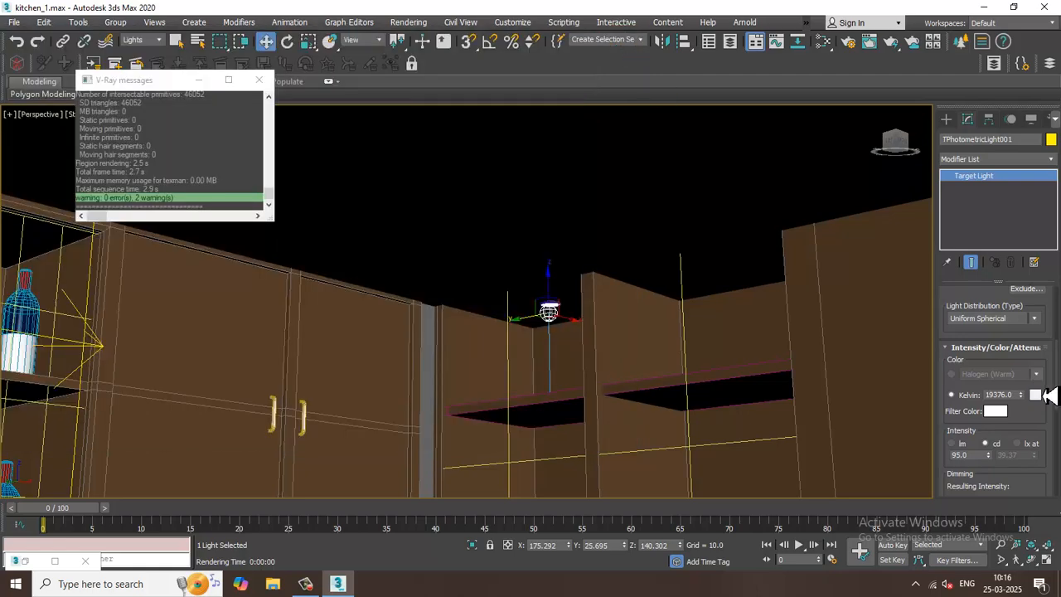
Undo the light's Kelvin, color preset, and 75W Bulb template changes
key(ctrl+z)
key(ctrl+z)
key(ctrl+z)
key(ctrl+z)
key(ctrl+z)
key(ctrl+z)
key(ctrl+z)
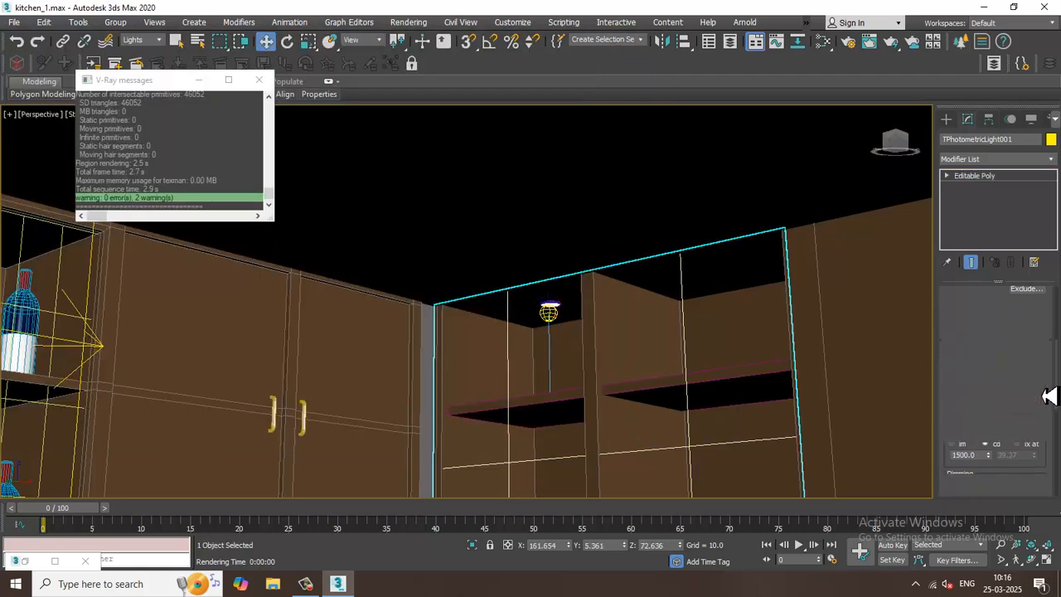
key(ctrl+z)
key(ctrl+z)
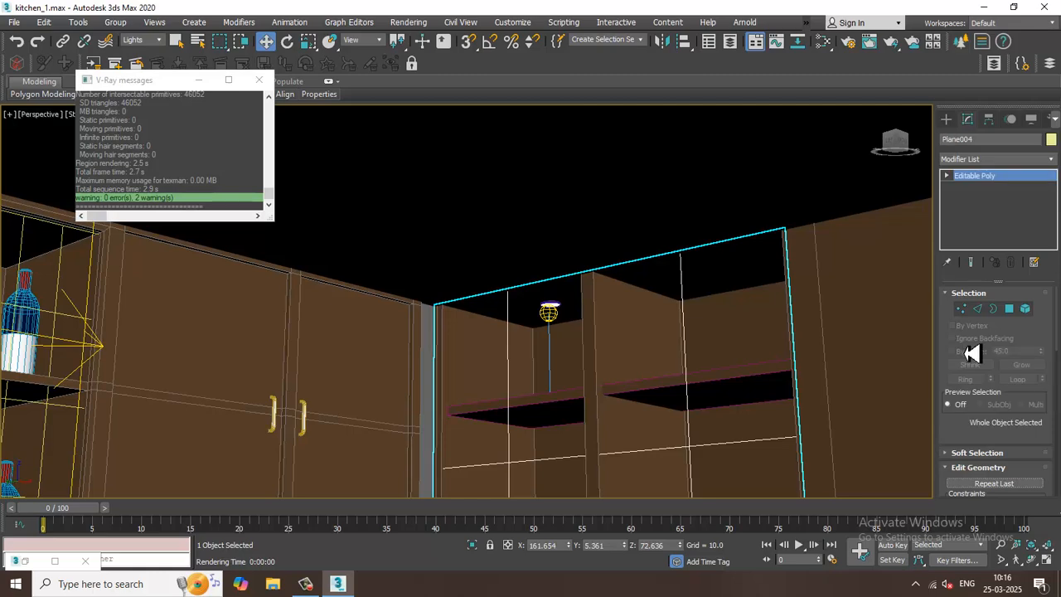
Test-render the shelf with the light's restored settings and close the frame buffer
click(409, 22)
click(417, 41)
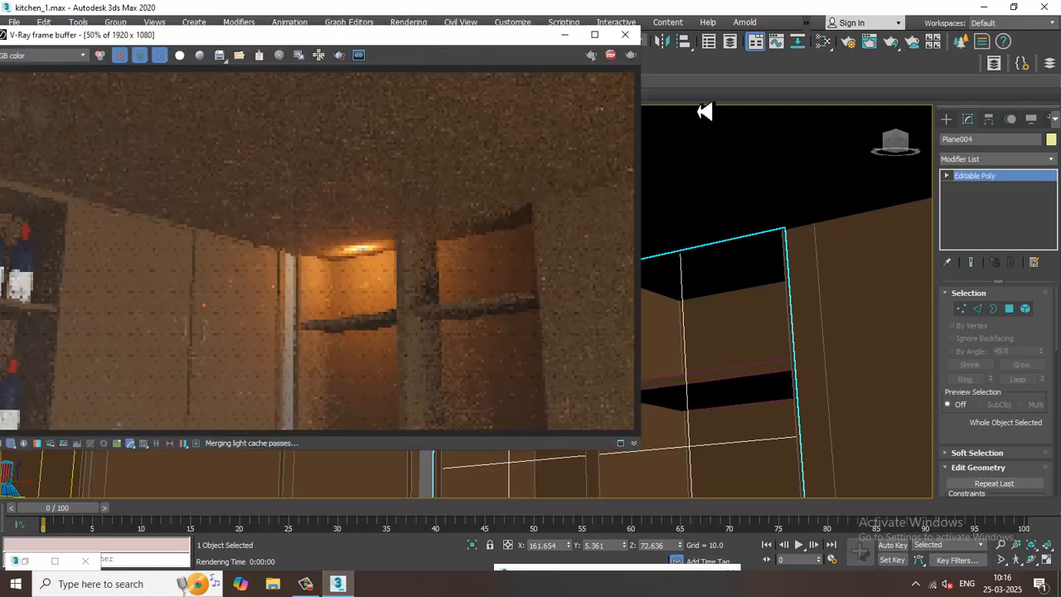
click(624, 35)
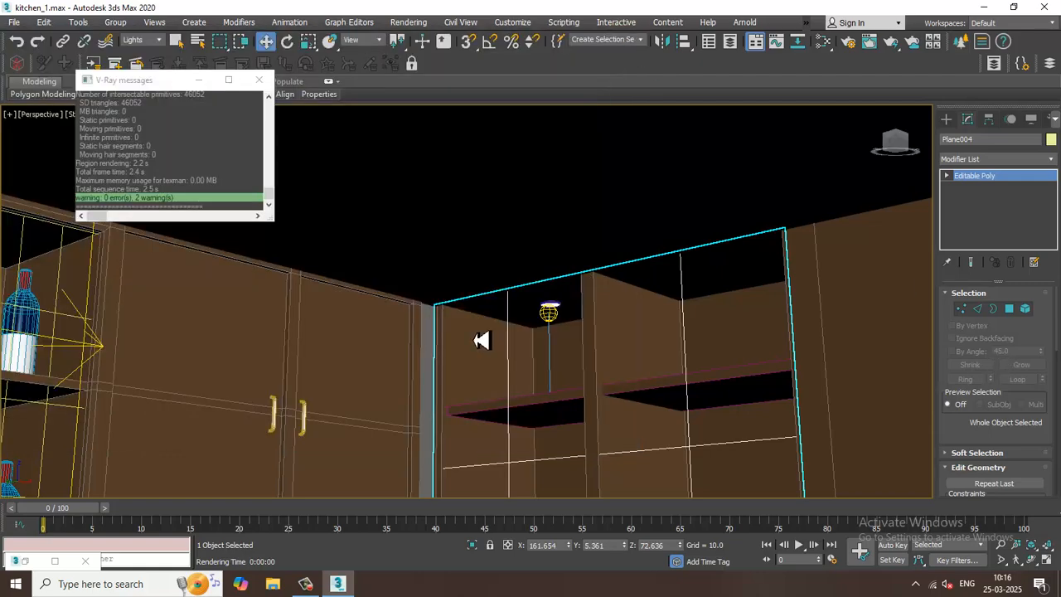
Select the target light, lower its intensity to about 776 cd, and test-render the perspective view
click(550, 315)
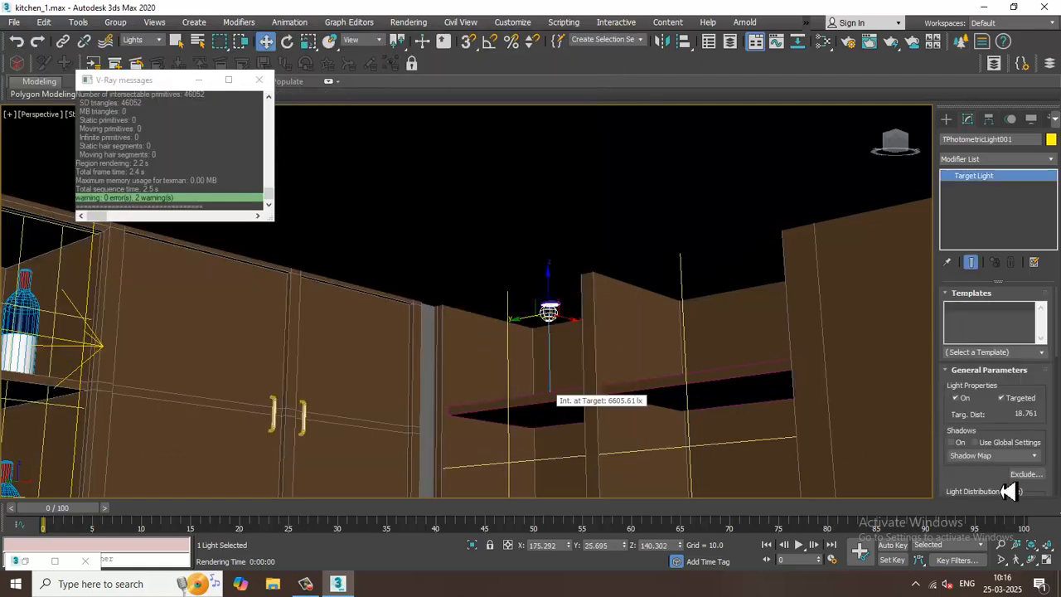
scroll(1005, 430, down, 4)
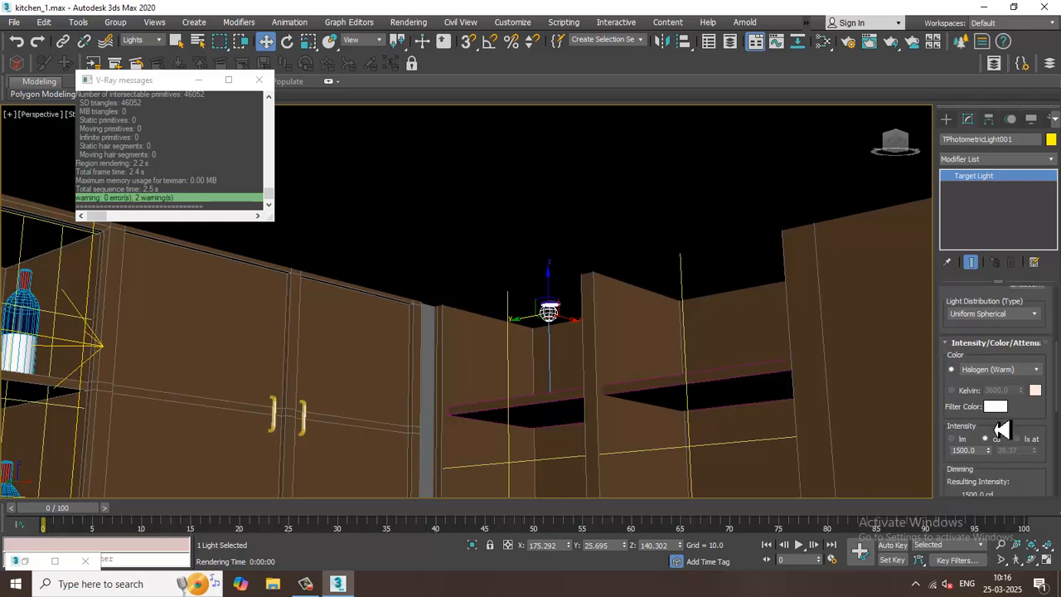
drag(994, 466, 1007, 376)
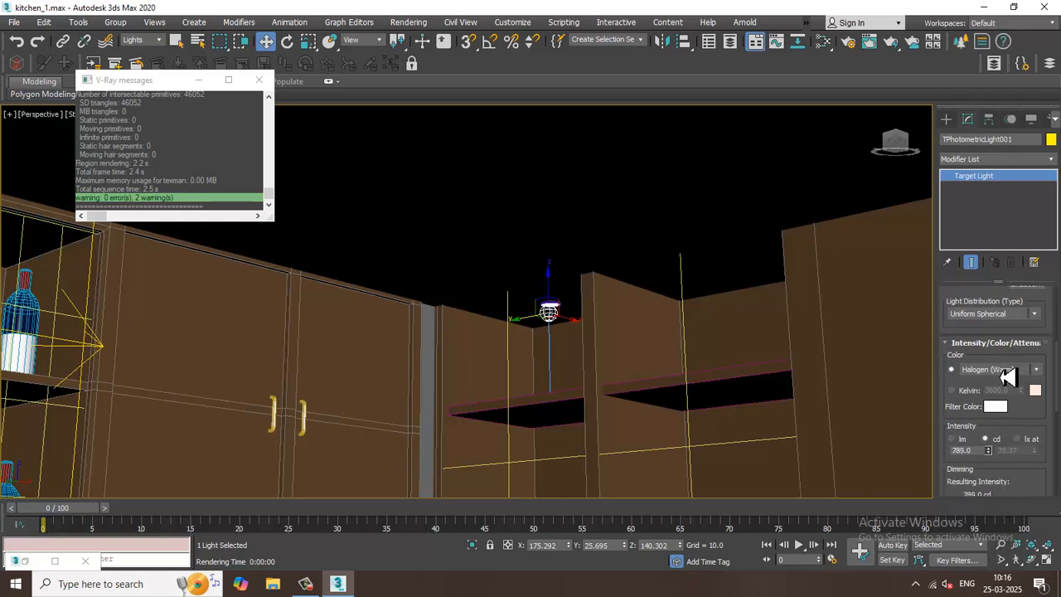
click(414, 22)
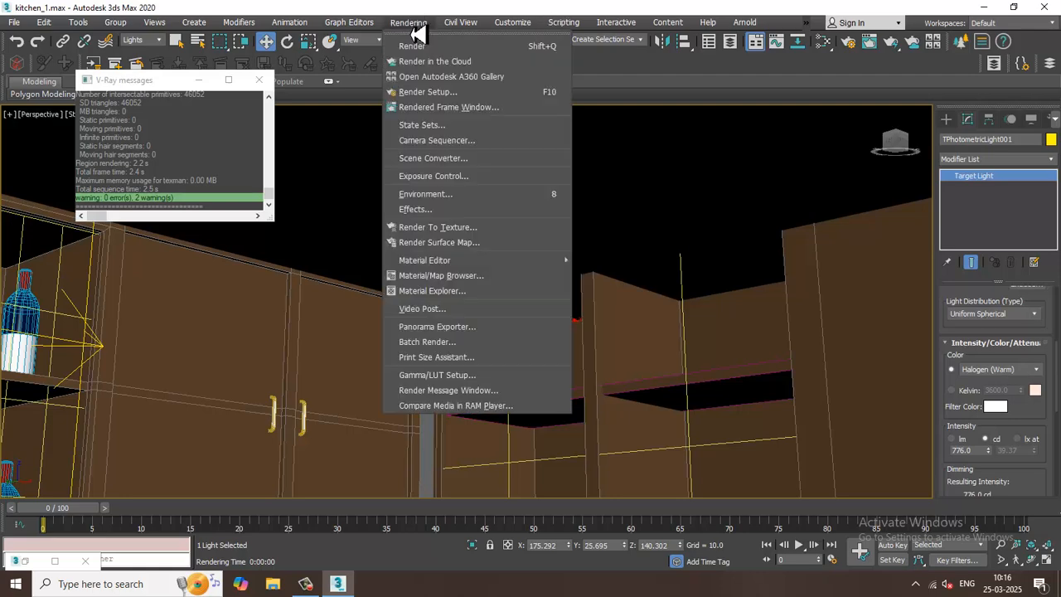
click(417, 40)
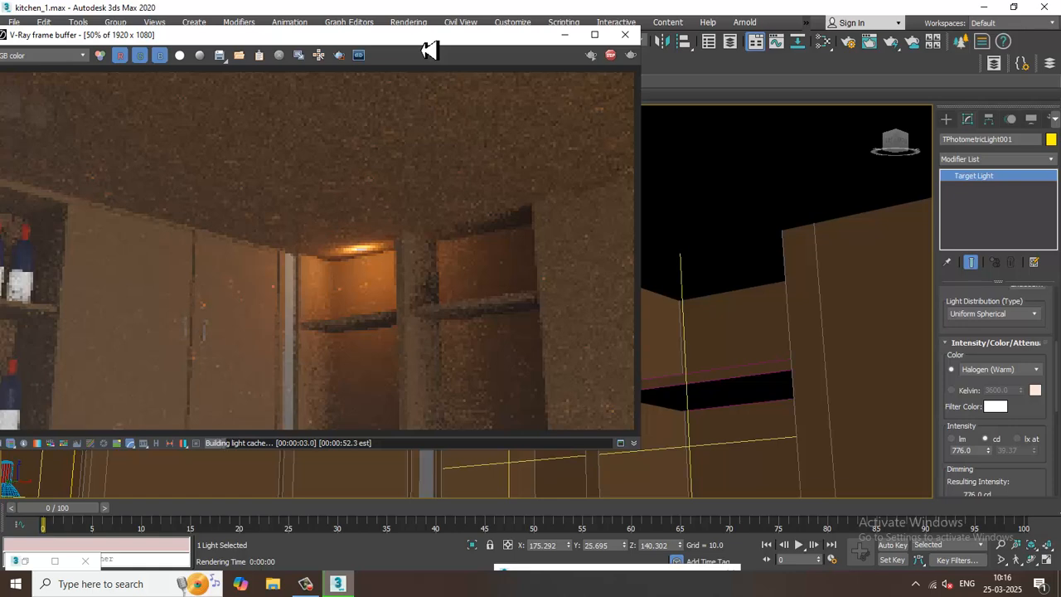
click(625, 35)
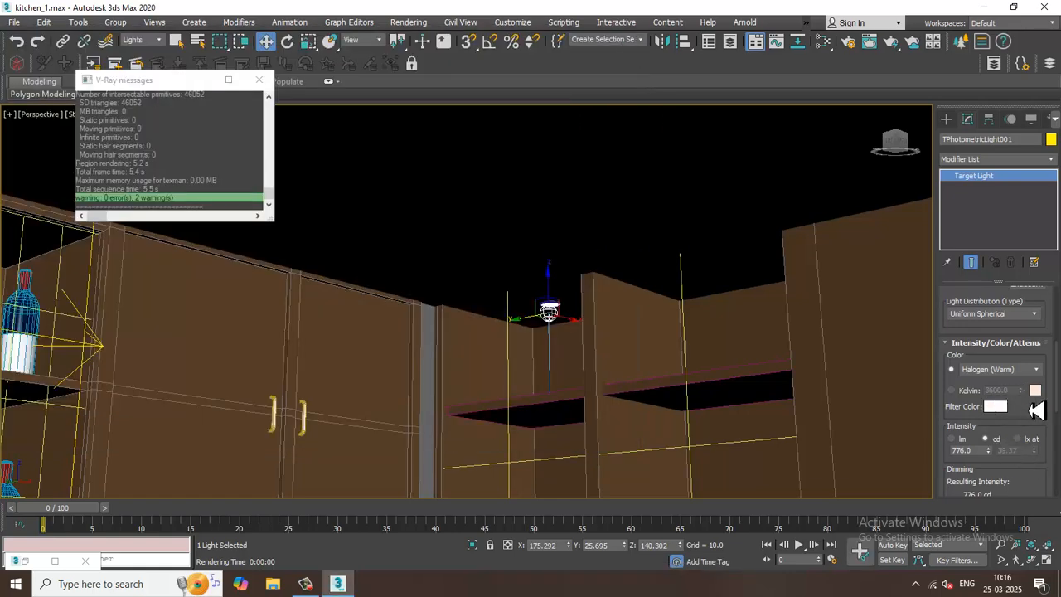
Change the light's color preset to Fluorescent (Warm White) and check it in a test render
click(999, 368)
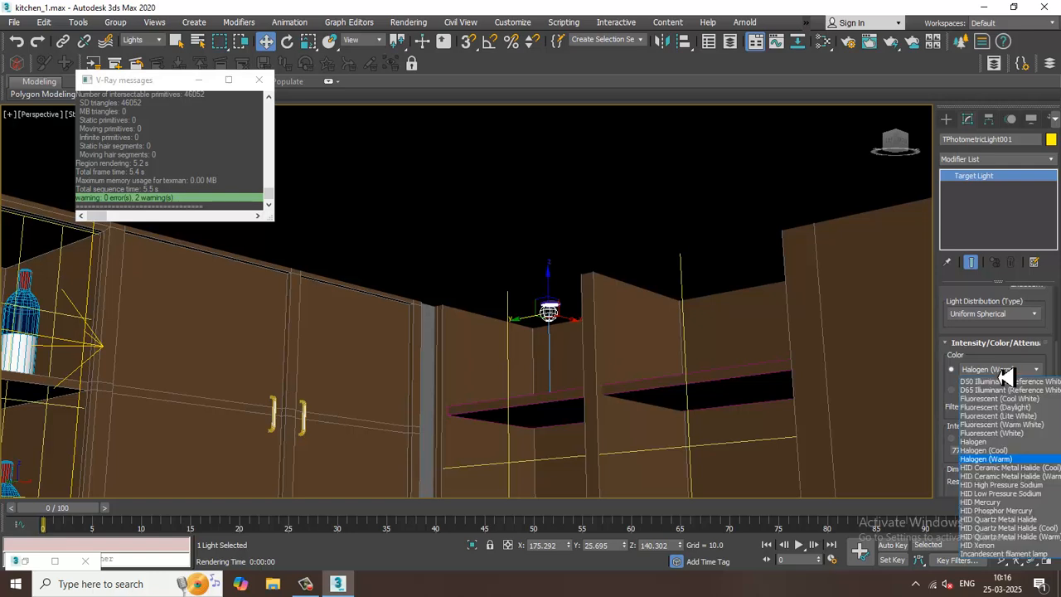
click(1015, 424)
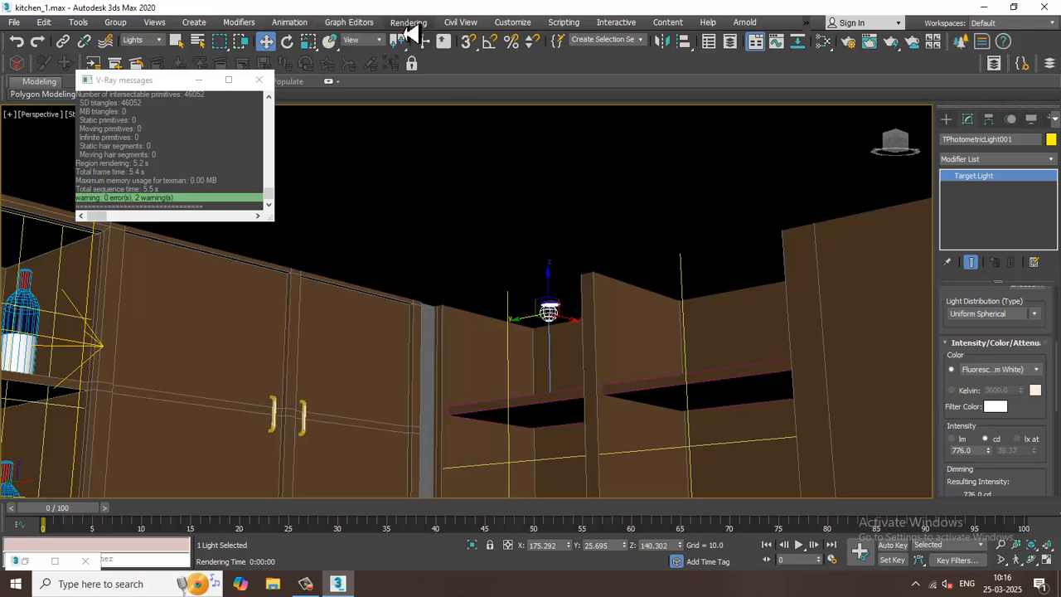
click(408, 22)
click(426, 46)
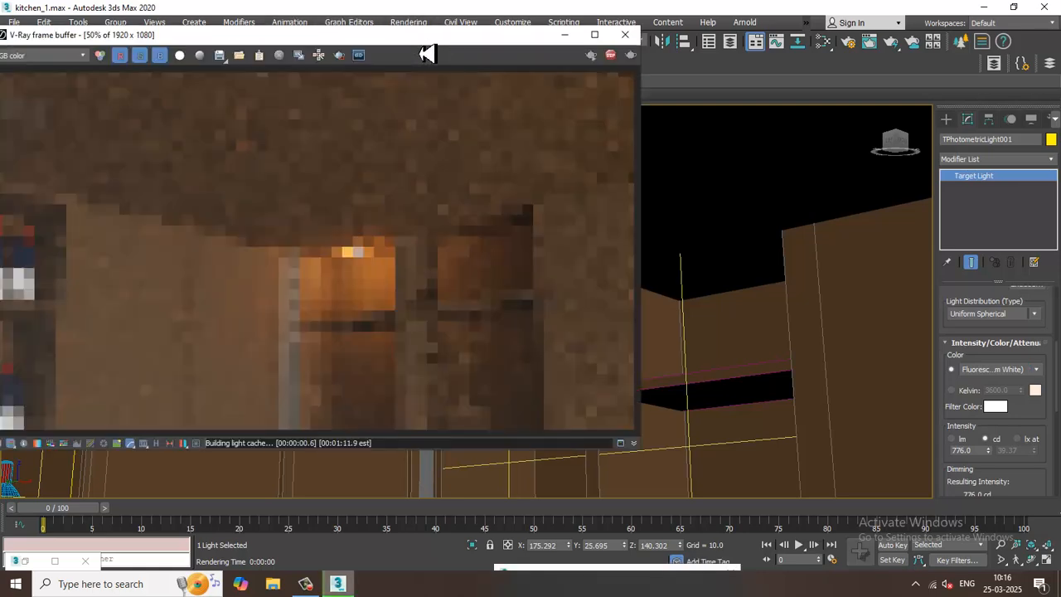
click(625, 35)
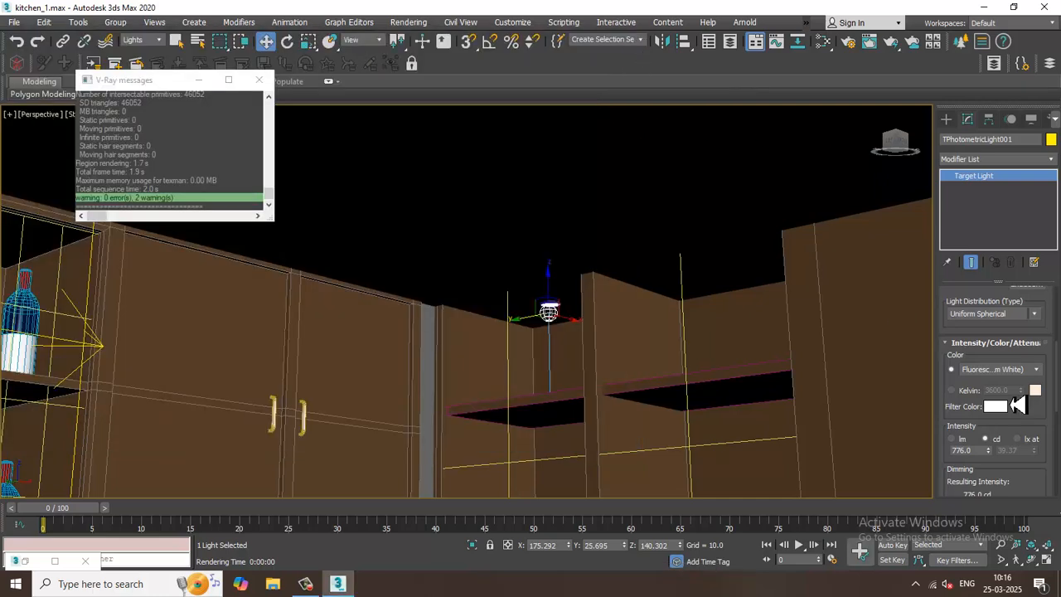
Reduce the light's intensity to about 396 cd and check the shelf in a test render
scroll(1036, 435, down, 2)
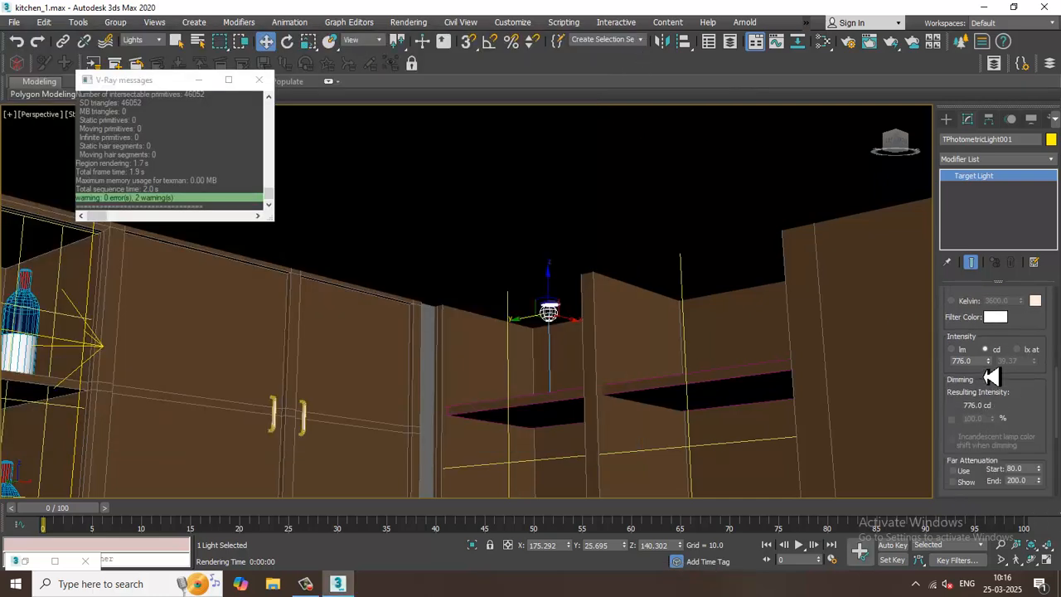
drag(992, 377, 1005, 445)
drag(1011, 485, 1029, 62)
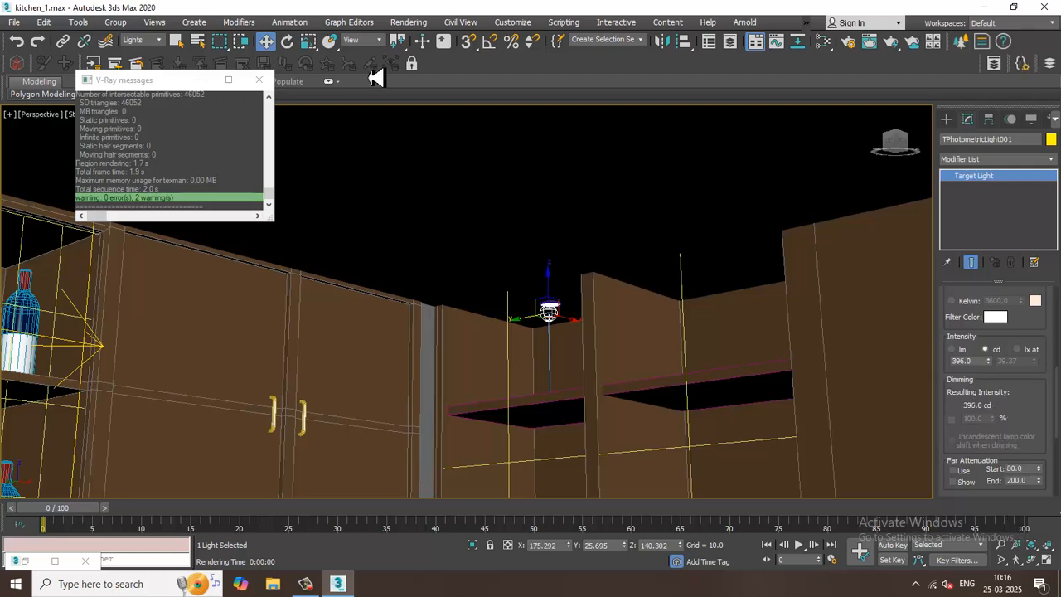
click(408, 23)
click(419, 46)
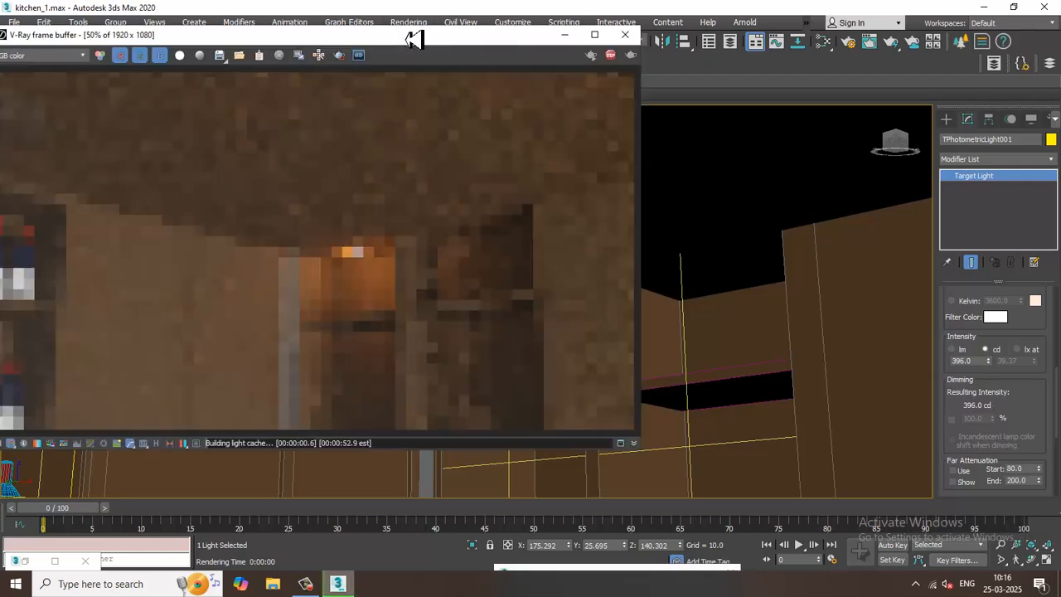
click(624, 34)
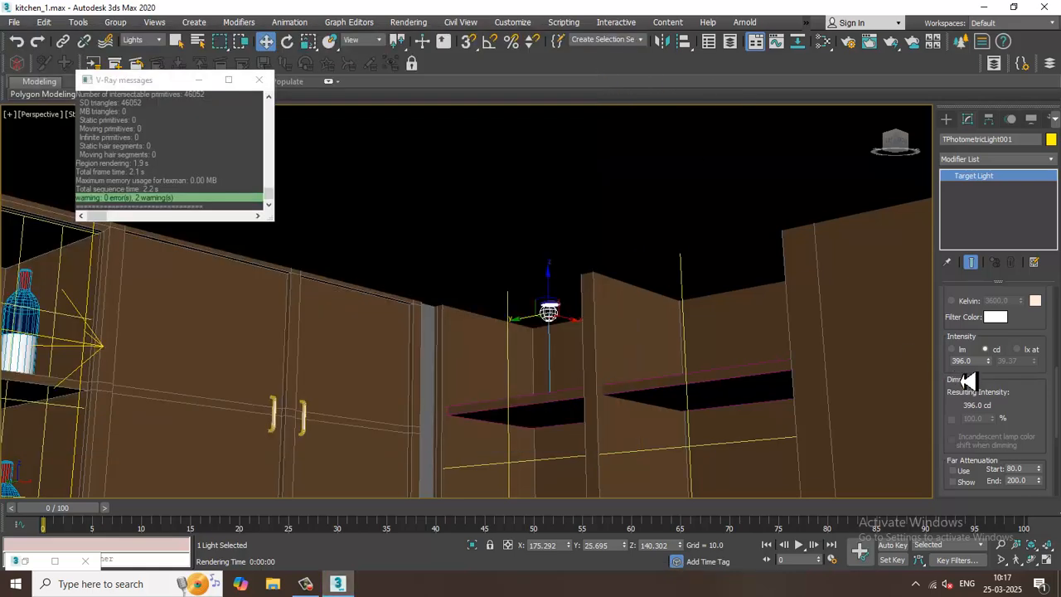
Switch the light's intensity unit to lumens and set it to about 4598 lm
click(962, 349)
drag(989, 363, 1028, 596)
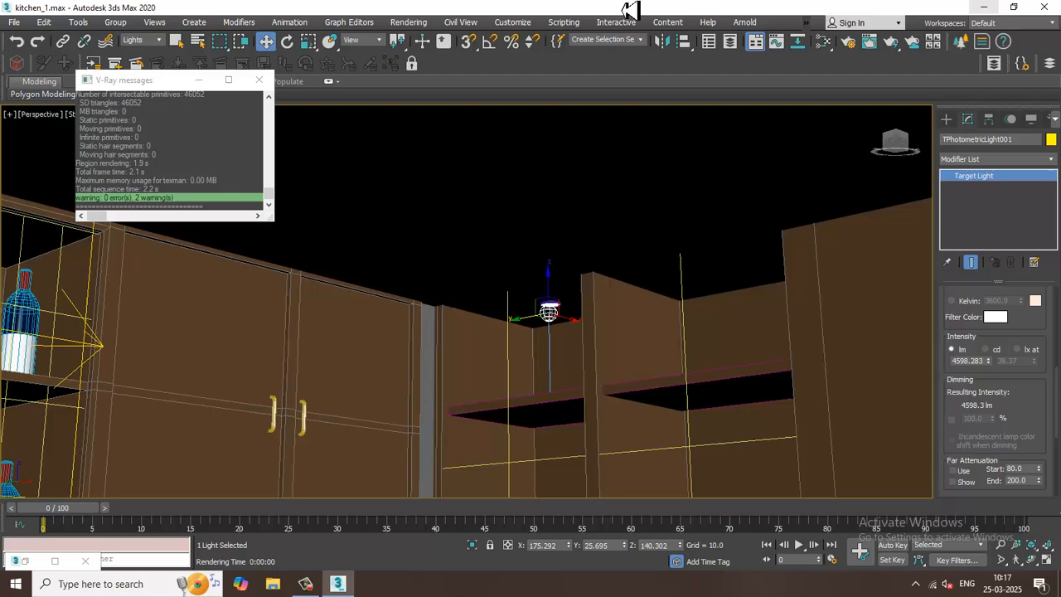
Test-render the perspective view to check the target light's glow above the open shelf, and close the frame buffer
click(399, 20)
click(415, 42)
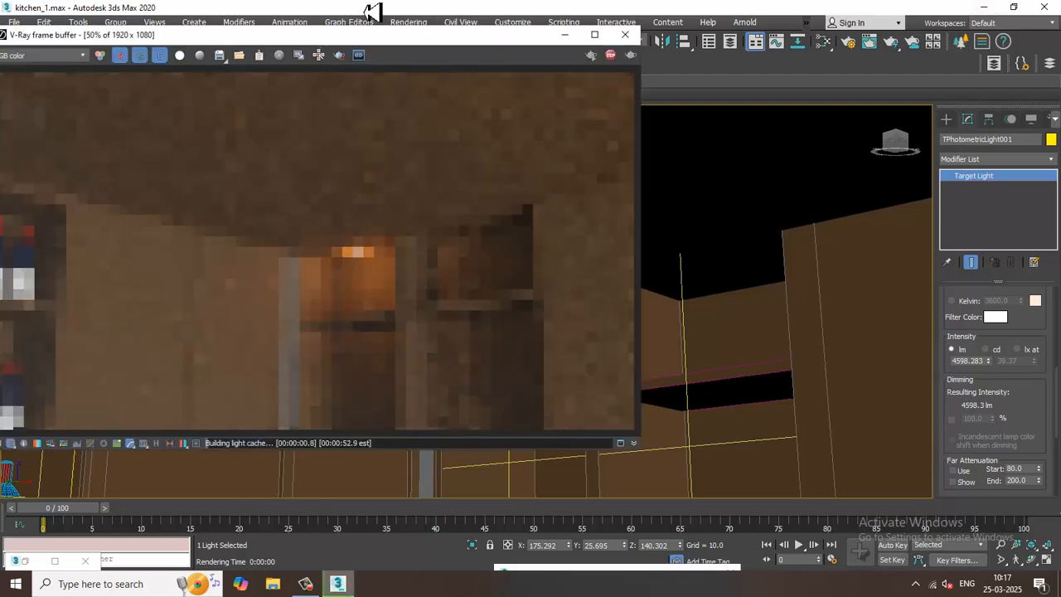
click(625, 34)
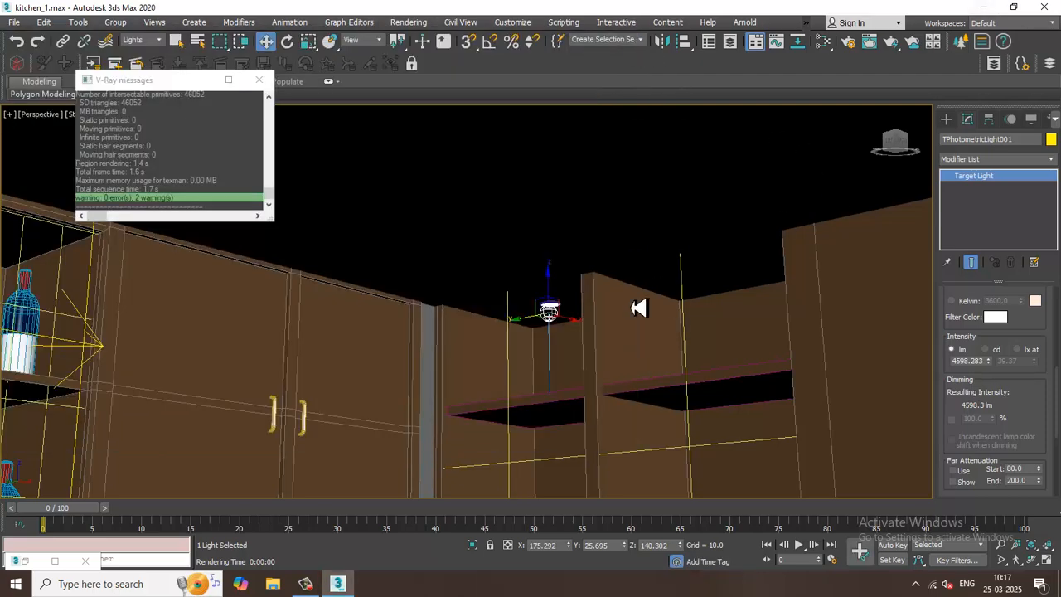
Switch the selection filter from Lights to All
scroll(633, 308, down, 4)
scroll(588, 303, up, 6)
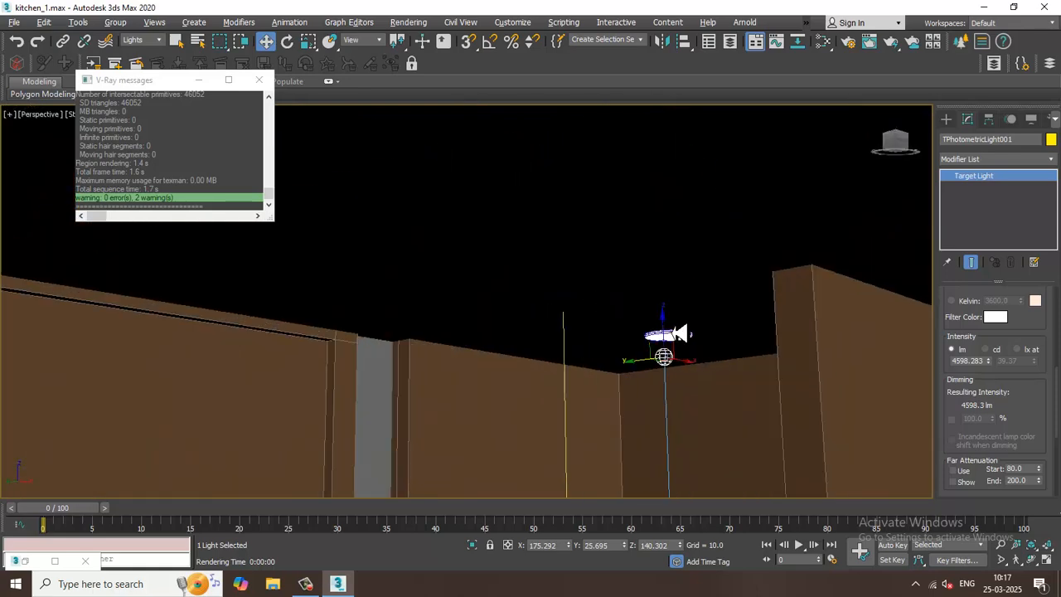
middle_drag(741, 396, 651, 240)
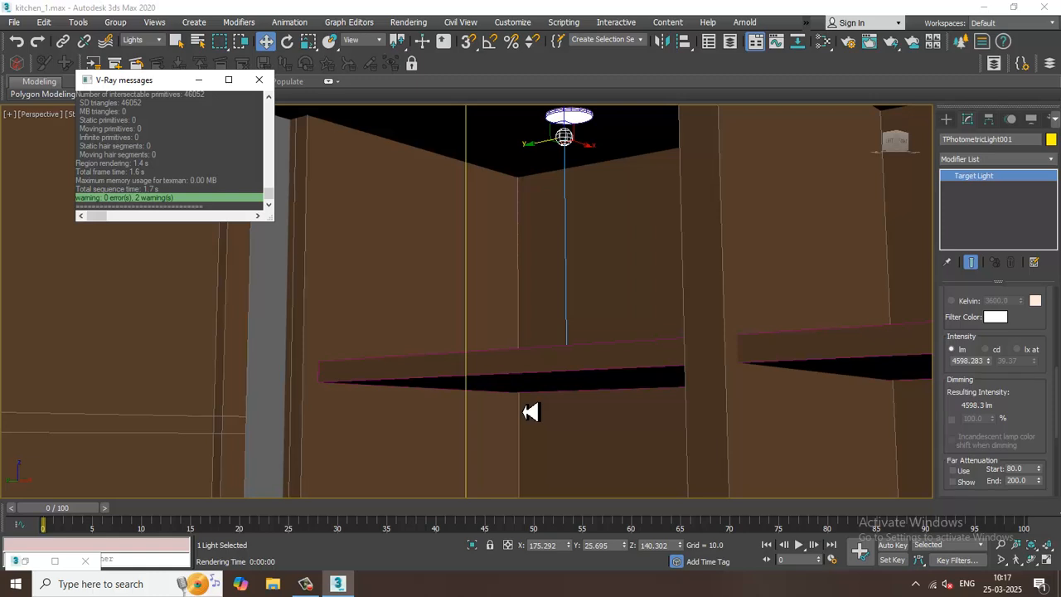
alt+middle_drag(565, 359, 314, 102)
ctrl+click(563, 355)
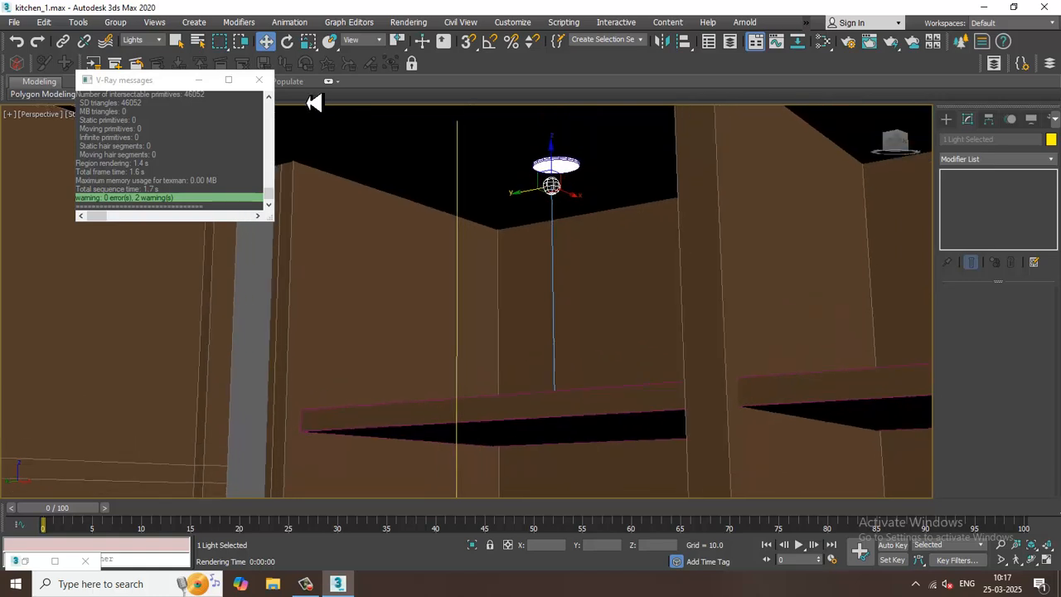
click(156, 40)
click(137, 49)
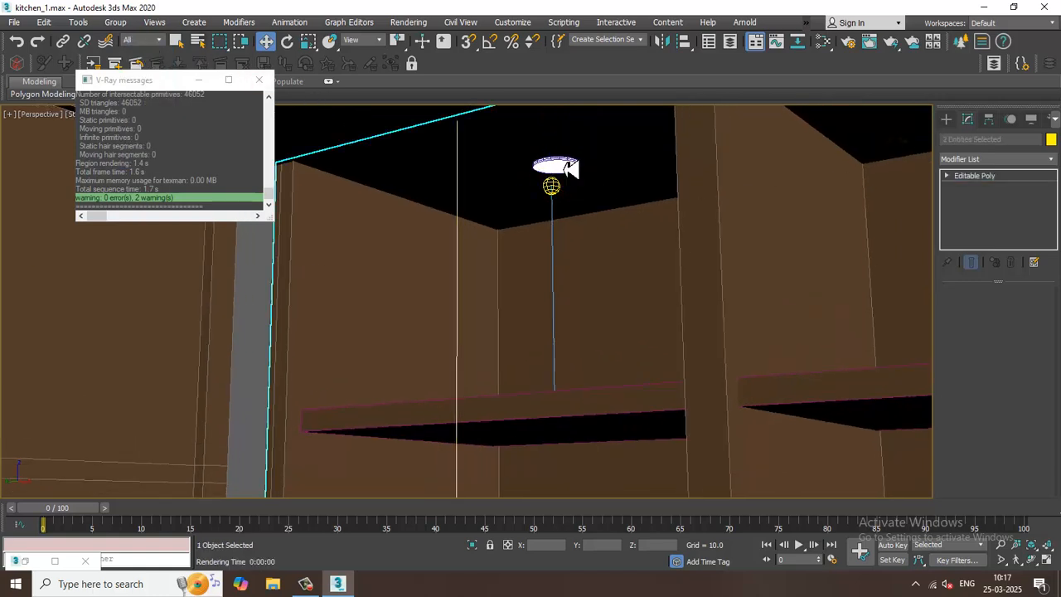
Select the disc fixture above the target light and copy it along Y to about -15.4, over the neighbouring shelf compartment
click(568, 167)
click(554, 189)
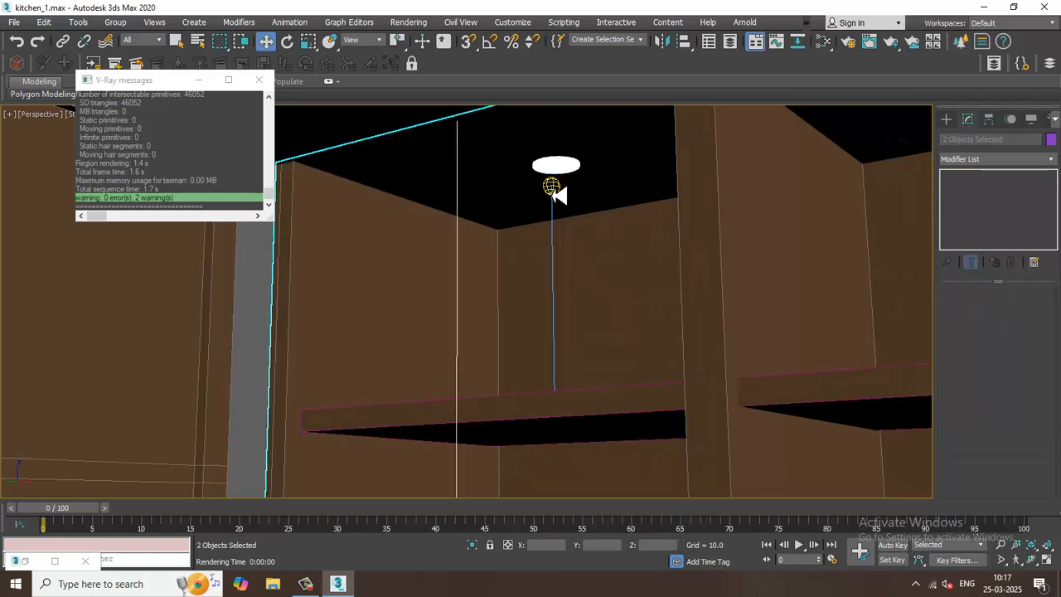
click(570, 169)
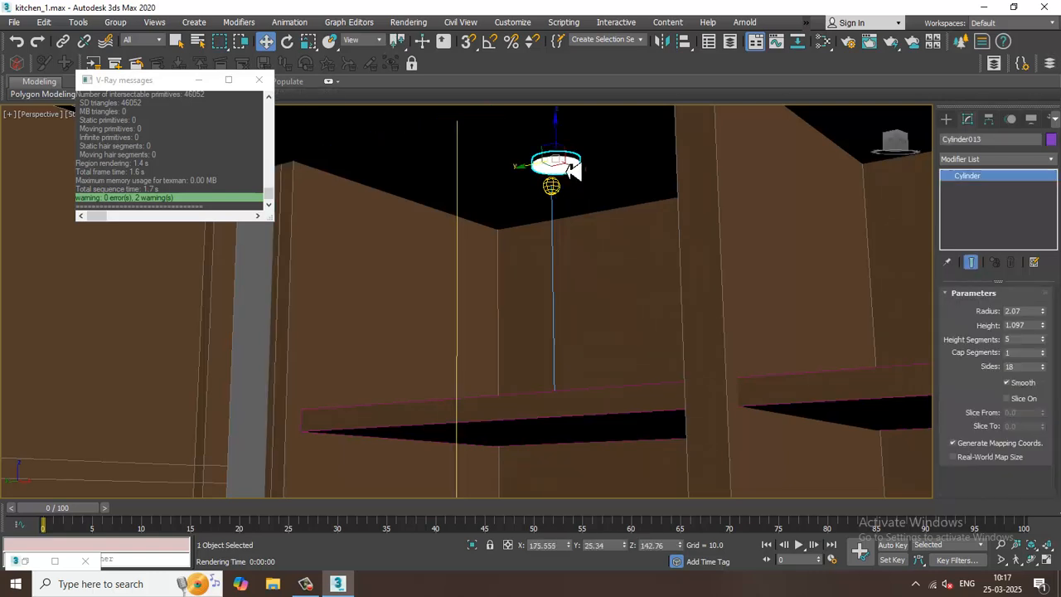
scroll(572, 165, down, 3)
alt+middle_drag(572, 210, 449, 168)
scroll(494, 201, down, 2)
shift+drag(466, 177, 691, 176)
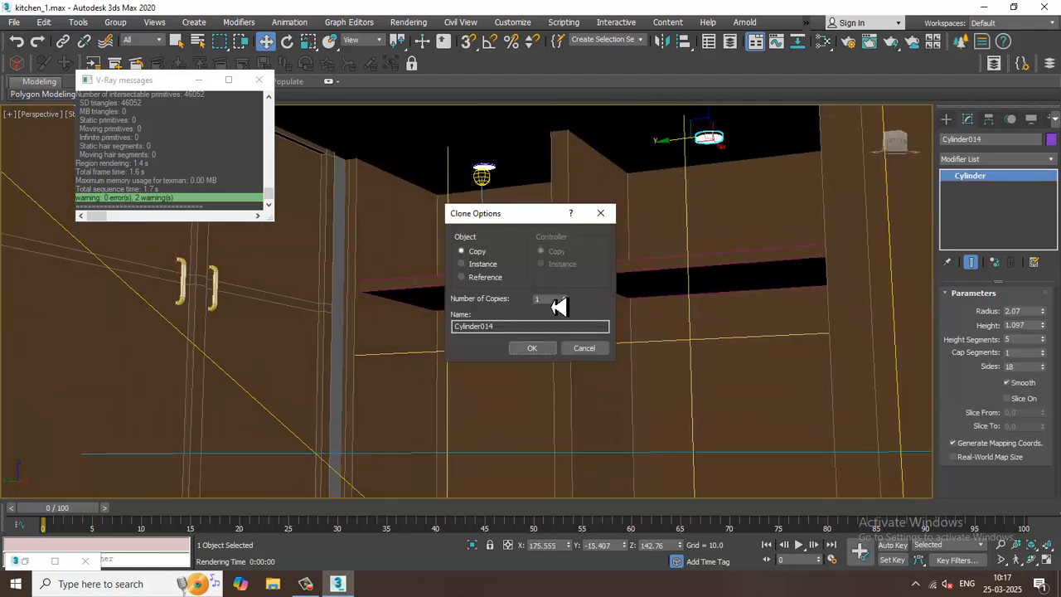
click(530, 348)
Restrict the selection filter to Geometry so lights are skipped when picking the disc fixtures
click(484, 178)
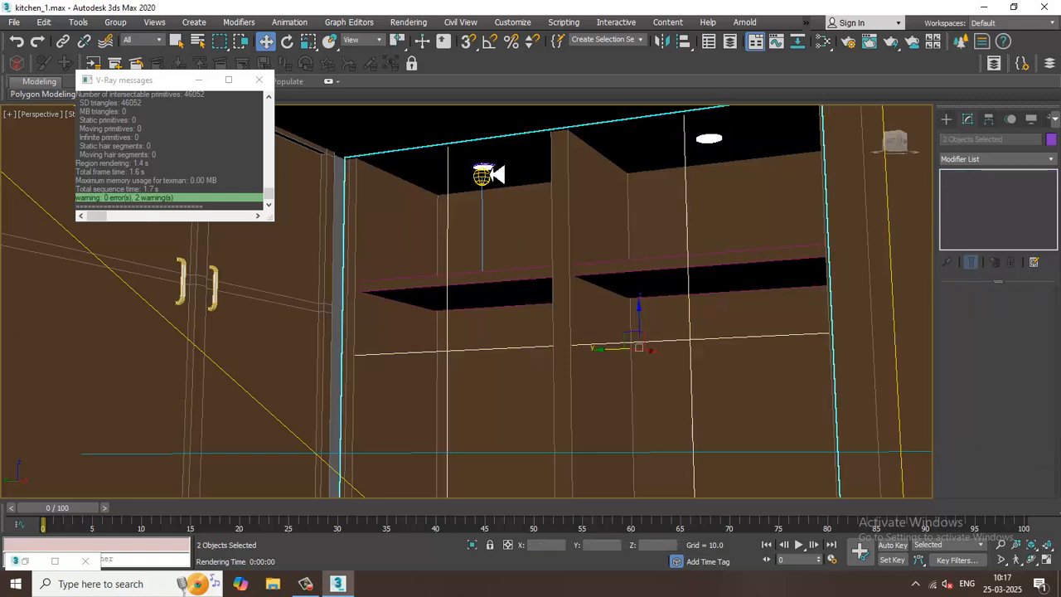
click(487, 175)
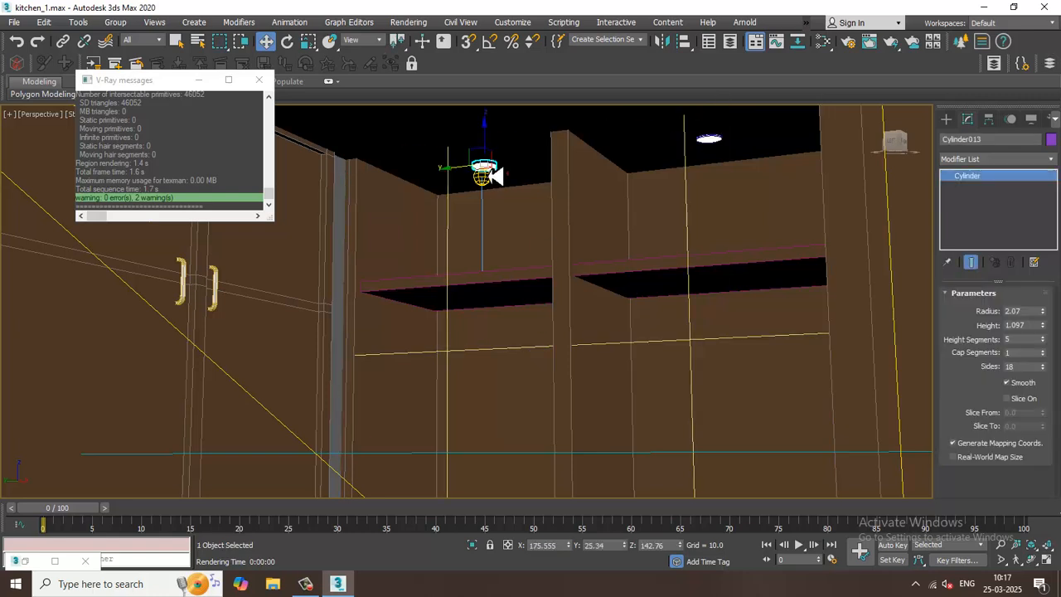
click(713, 147)
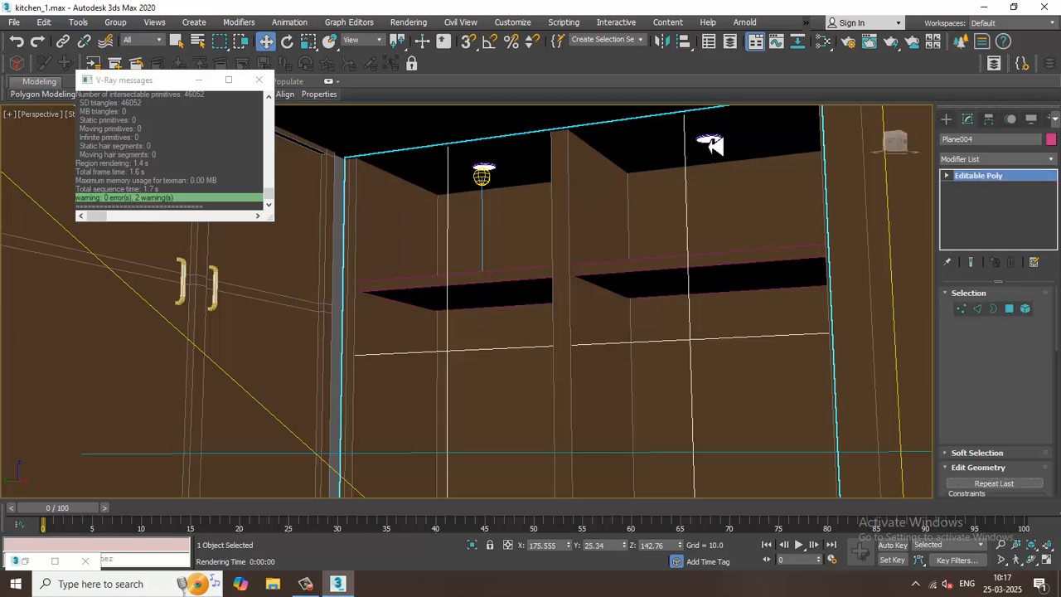
click(146, 41)
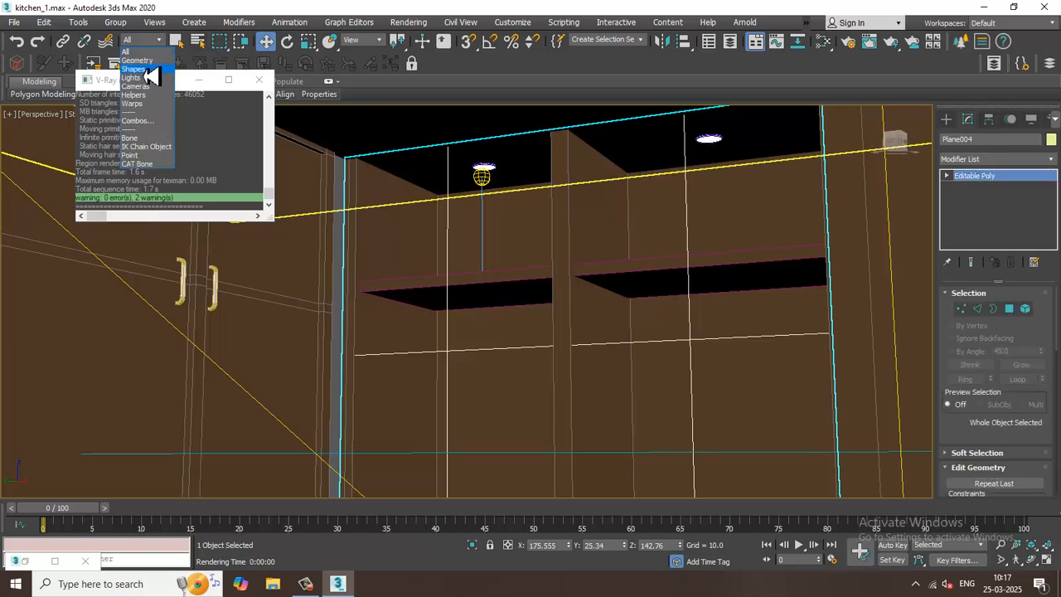
click(139, 61)
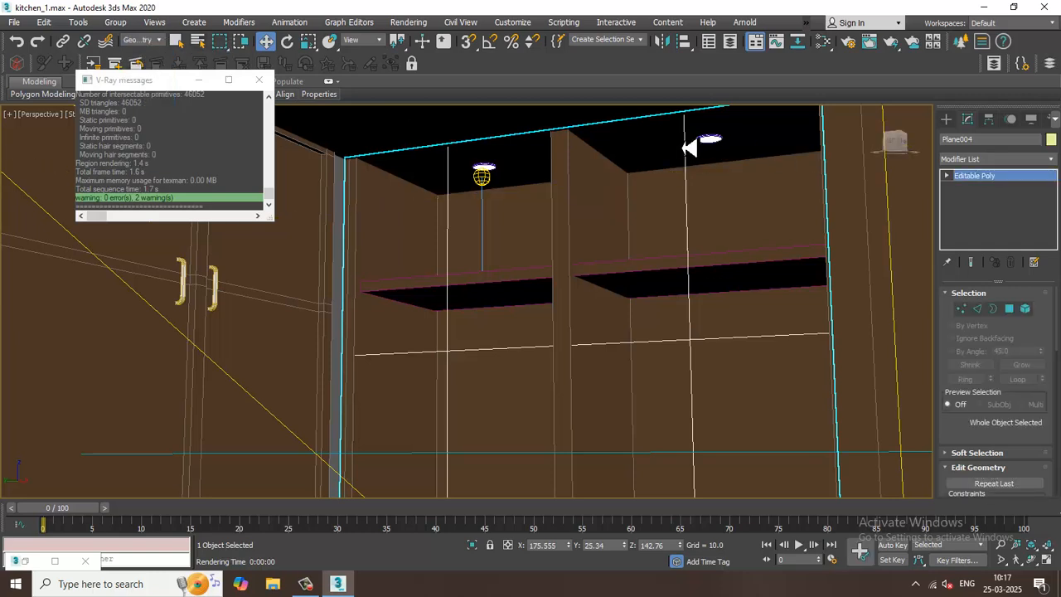
Try to select both ceiling disc fixtures above the open shelves together
click(710, 141)
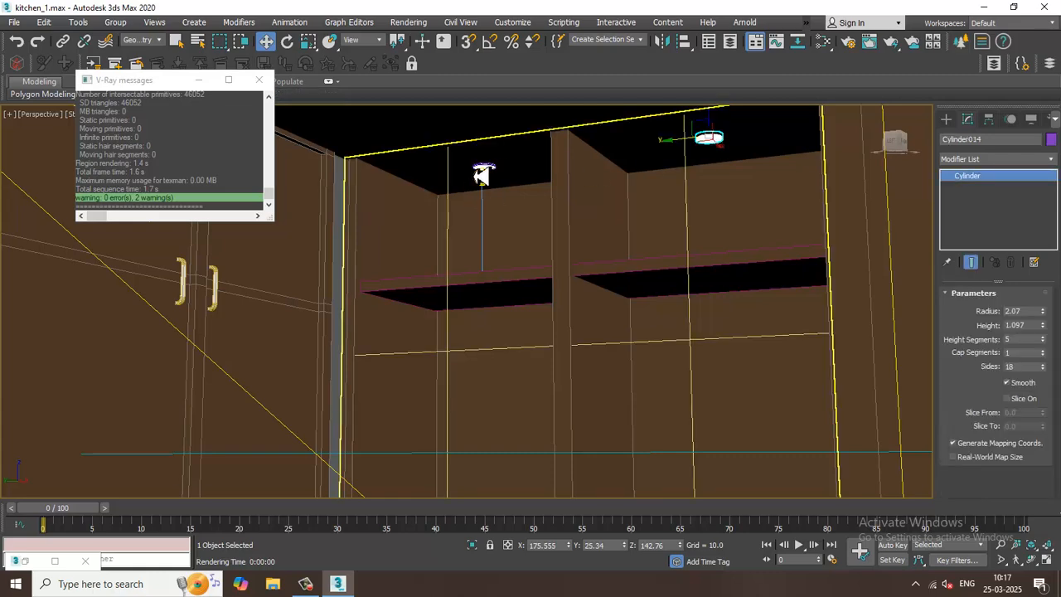
ctrl+click(489, 175)
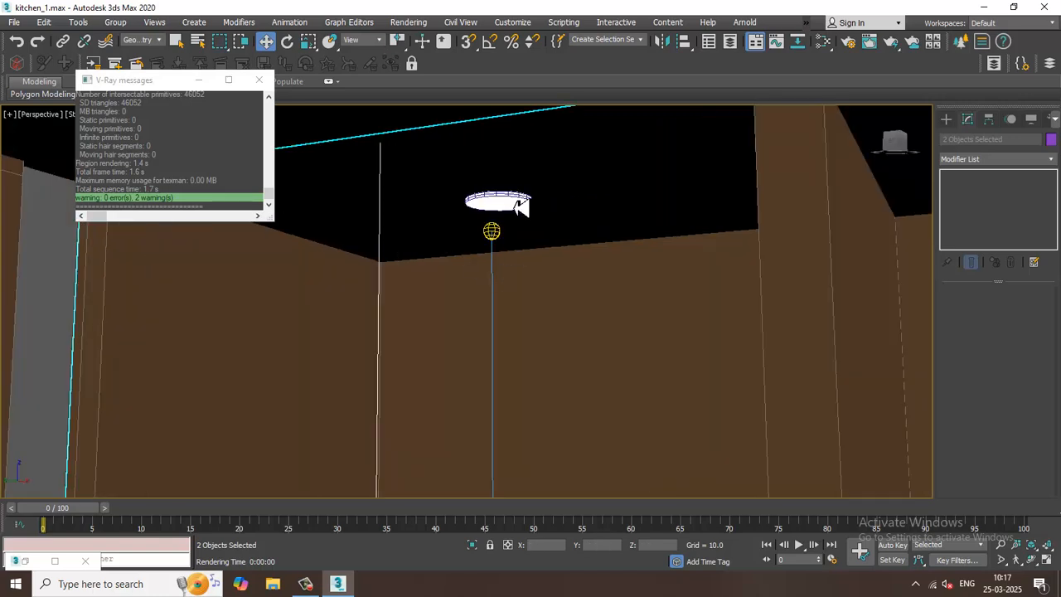
scroll(514, 209, up, 5)
click(509, 208)
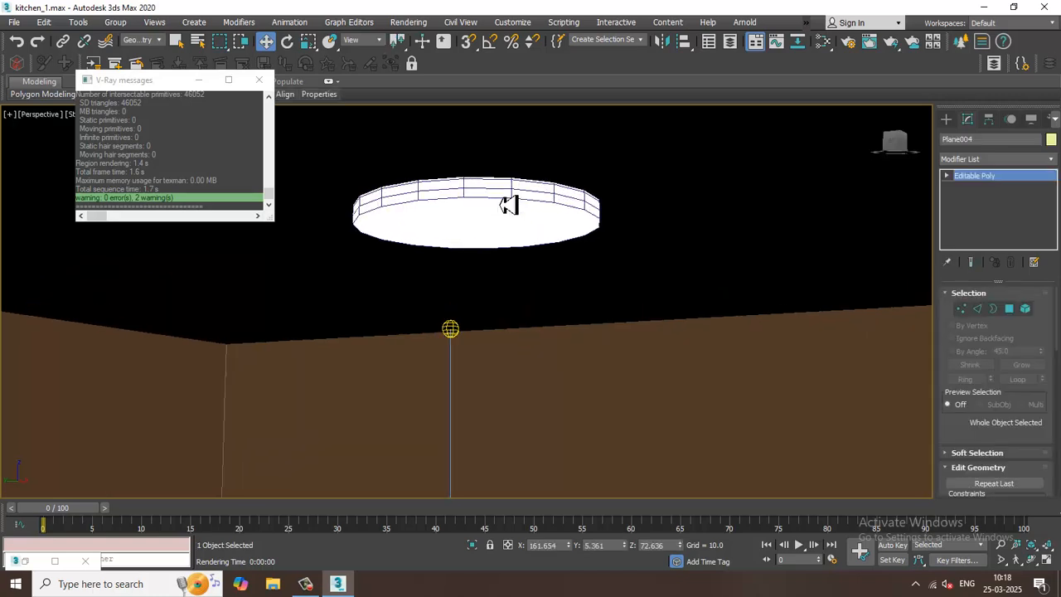
scroll(522, 217, down, 6)
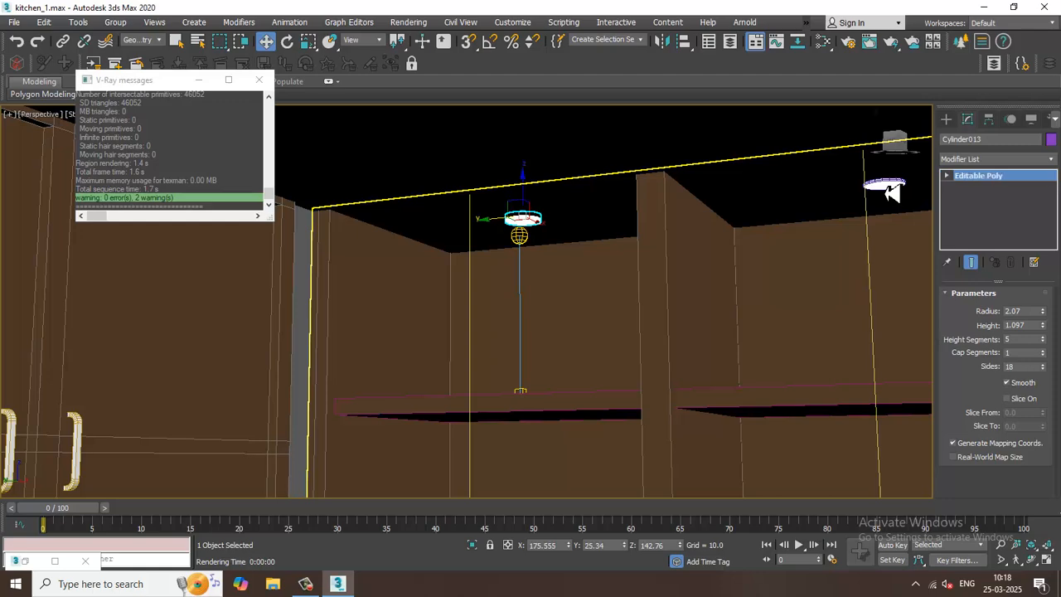
click(889, 190)
scroll(880, 191, down, 3)
click(887, 189)
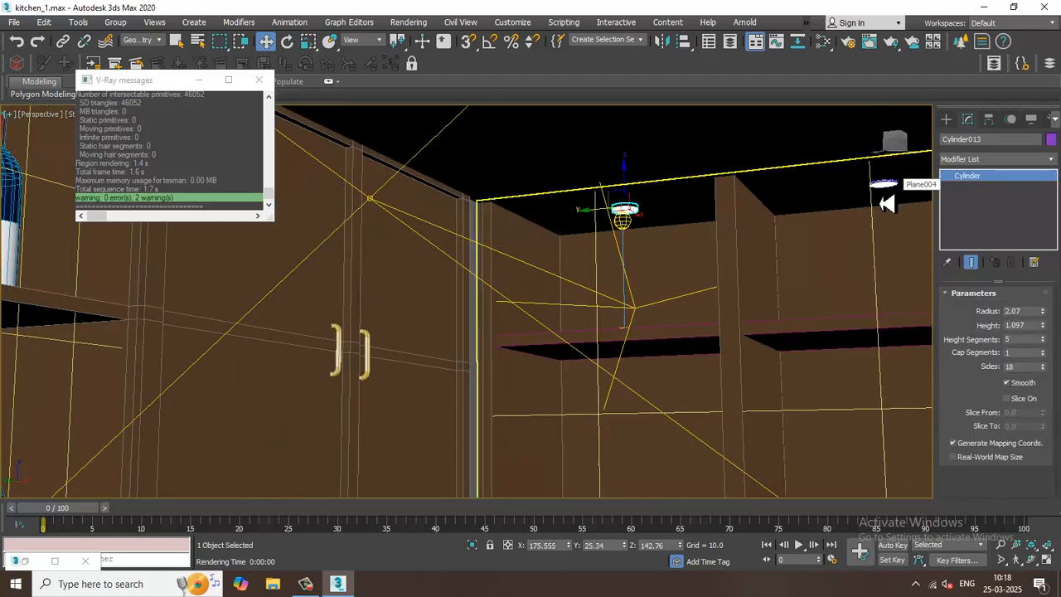
Try to add the copied disc to the selection from a close-up of its rim
scroll(571, 298, up, 5)
scroll(650, 203, up, 3)
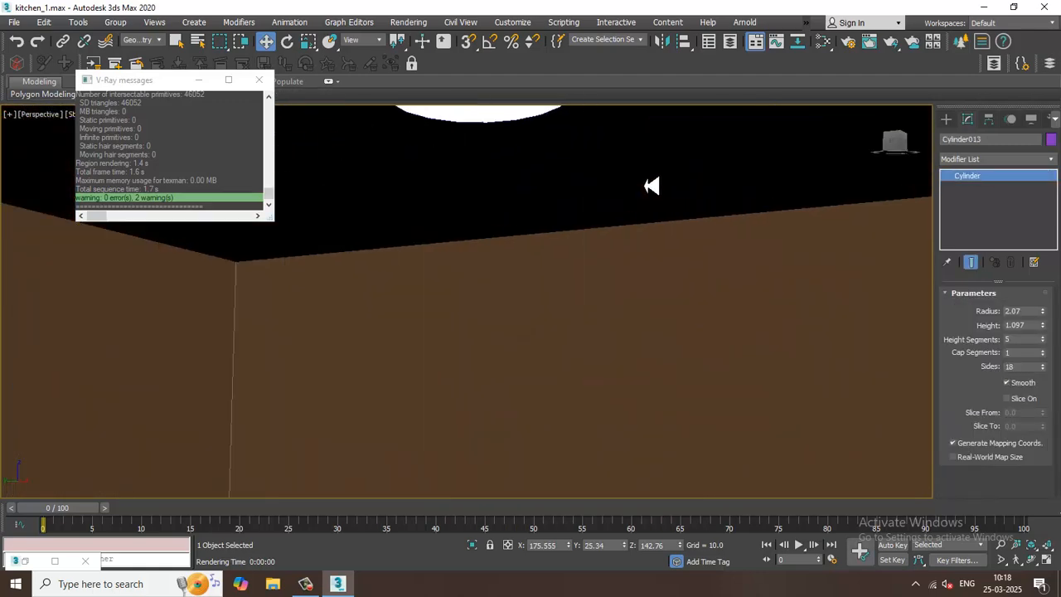
click(521, 154)
scroll(522, 155, down, 4)
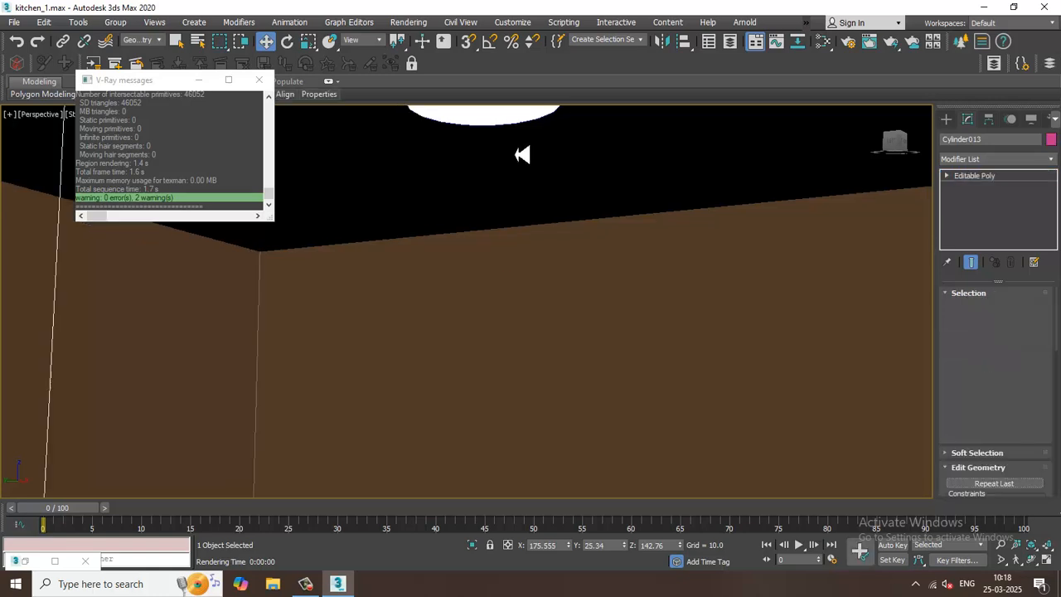
scroll(521, 154, up, 4)
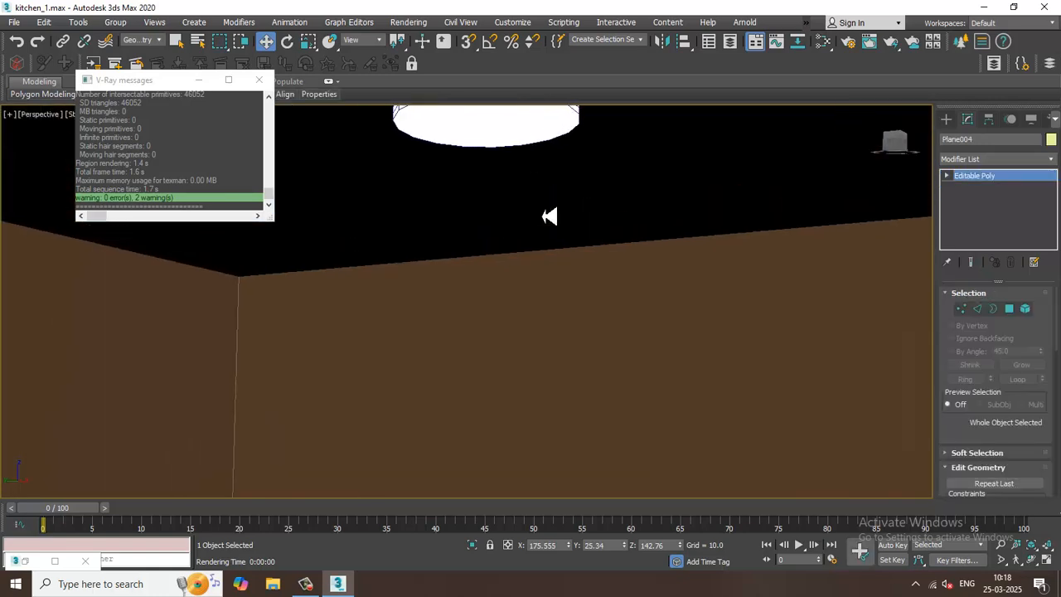
middle_drag(580, 200, 676, 531)
scroll(537, 160, up, 4)
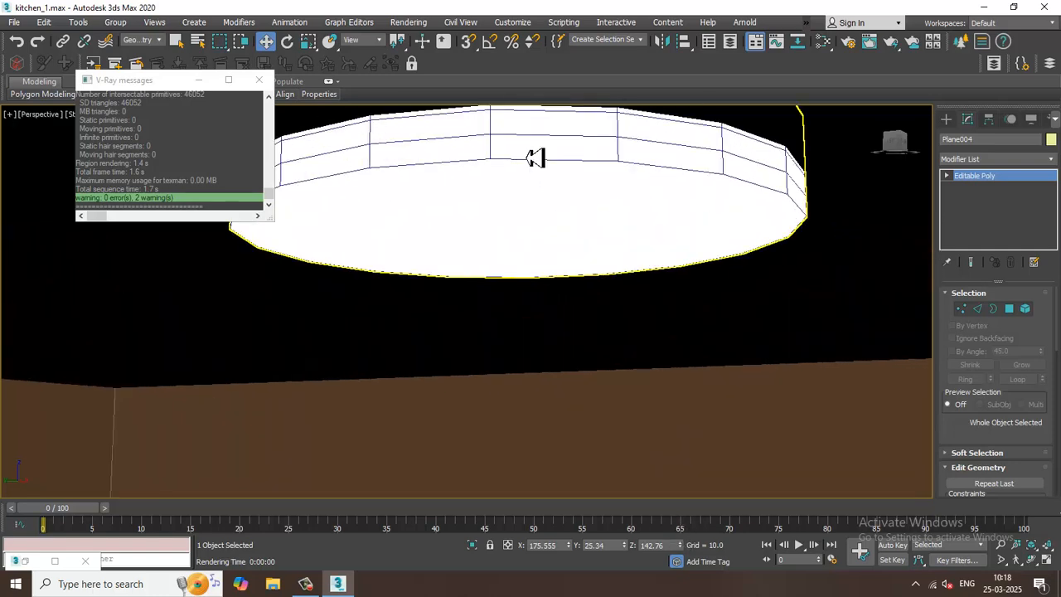
ctrl+click(535, 158)
scroll(539, 171, down, 5)
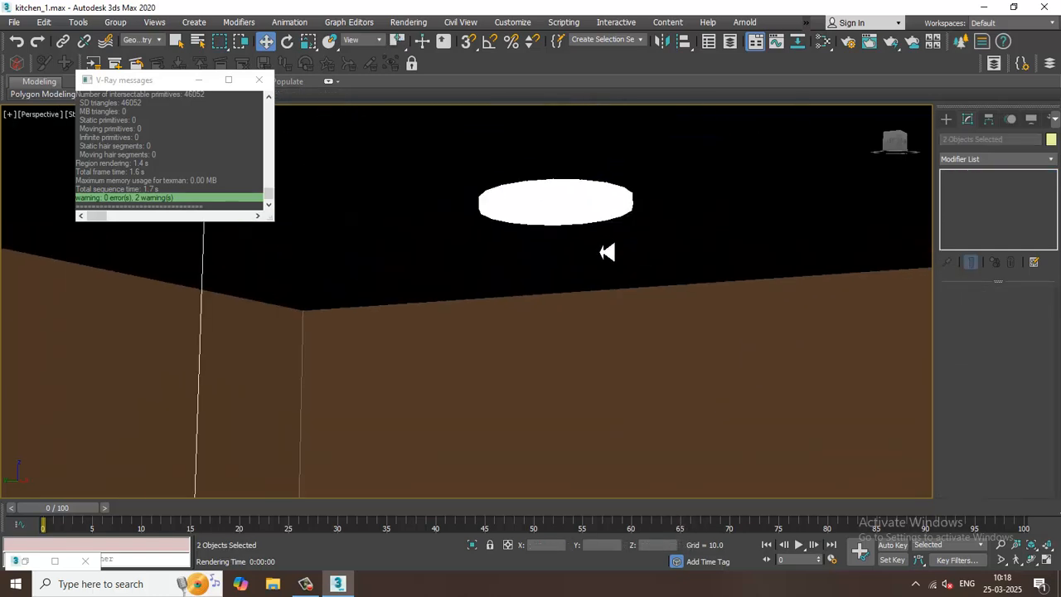
scroll(586, 241, down, 7)
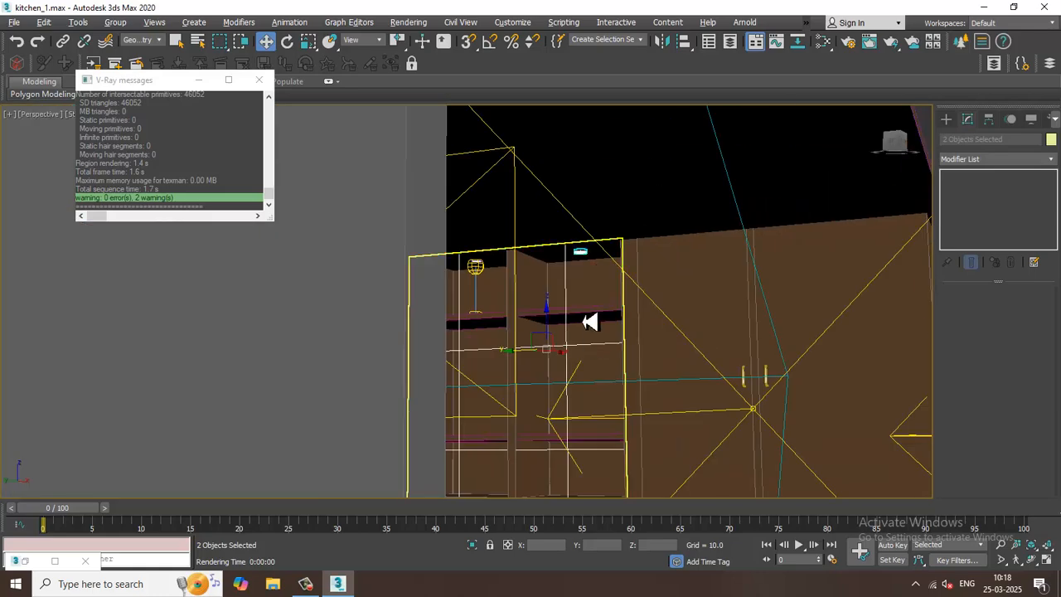
Remove the cabinet frame from the selection, try moving the copied disc down along Z, and undo the move
alt+click(586, 320)
scroll(586, 320, down, 4)
scroll(549, 273, up, 8)
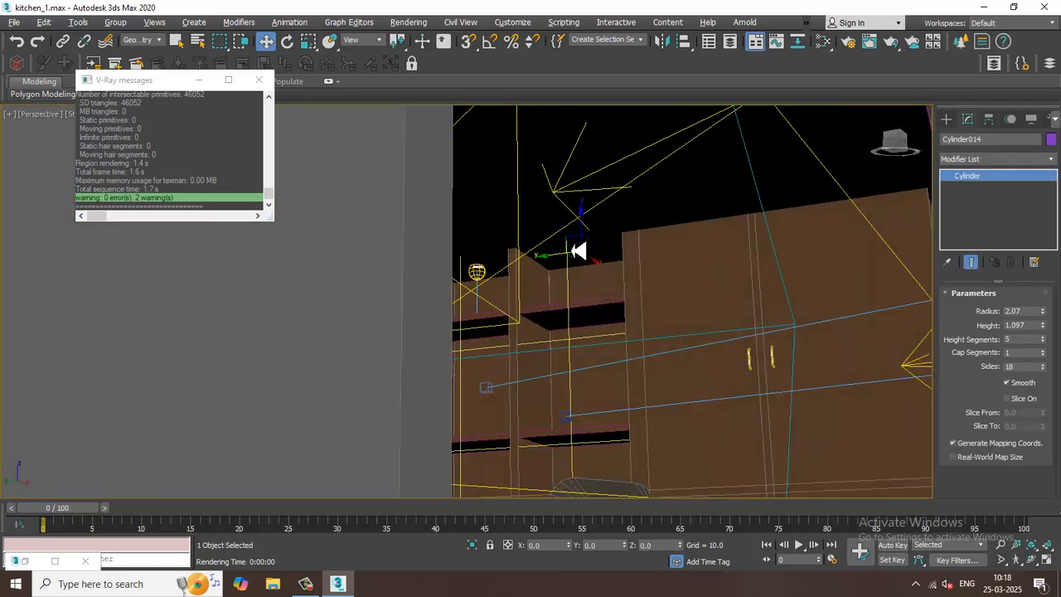
scroll(586, 261, down, 2)
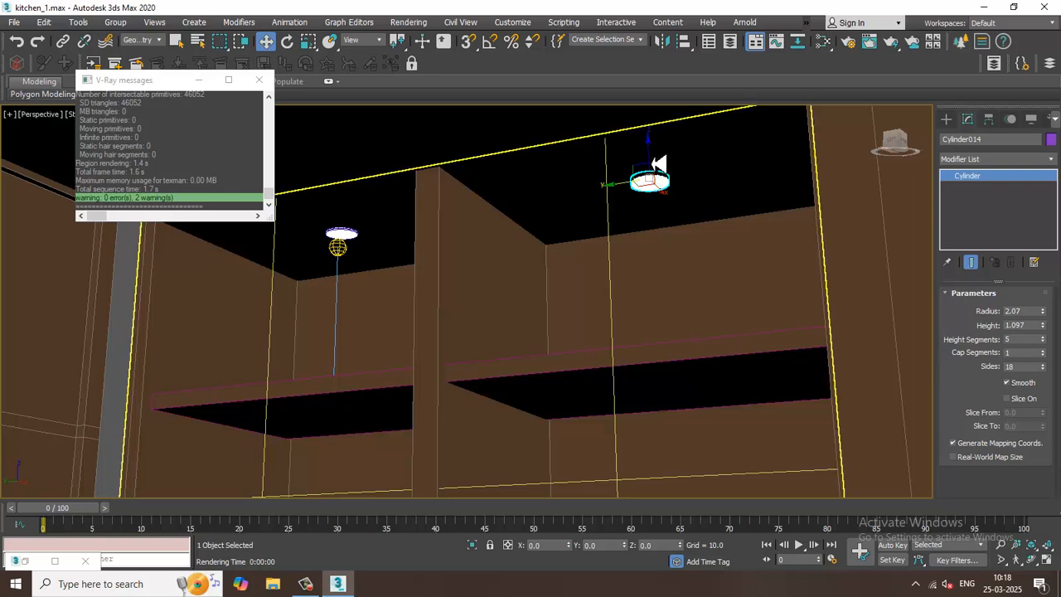
drag(651, 163, 662, 206)
key(ctrl+z)
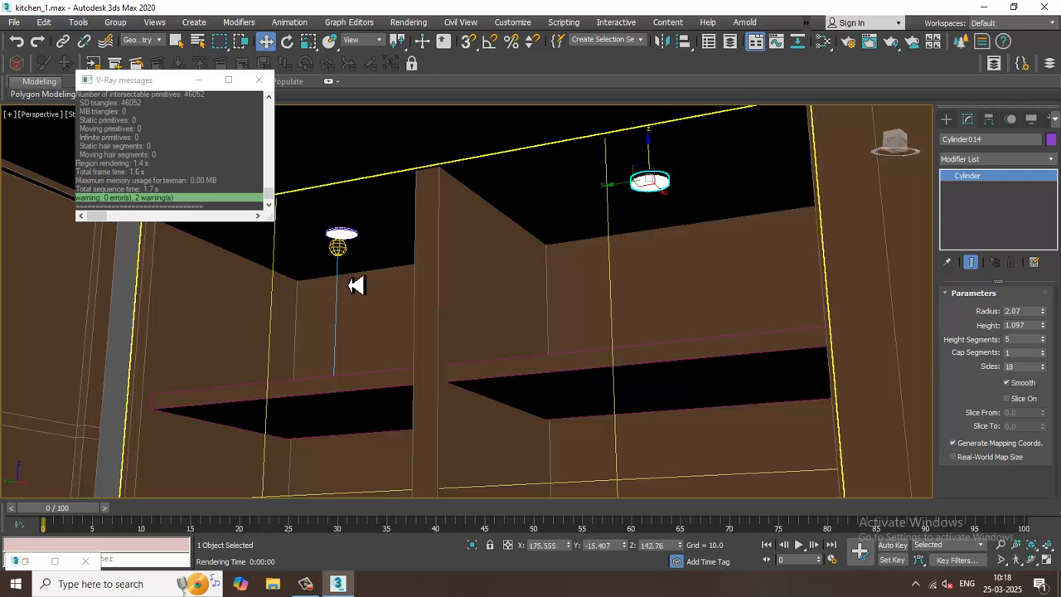
Hide the open-shelf cabinet frame Plane004
click(481, 294)
right_click(522, 278)
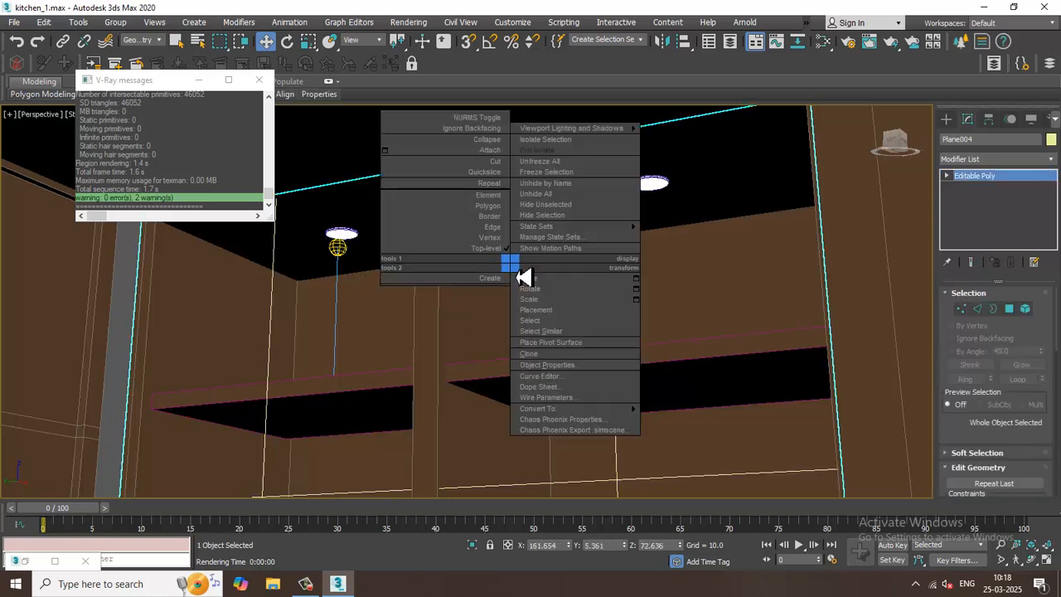
click(539, 203)
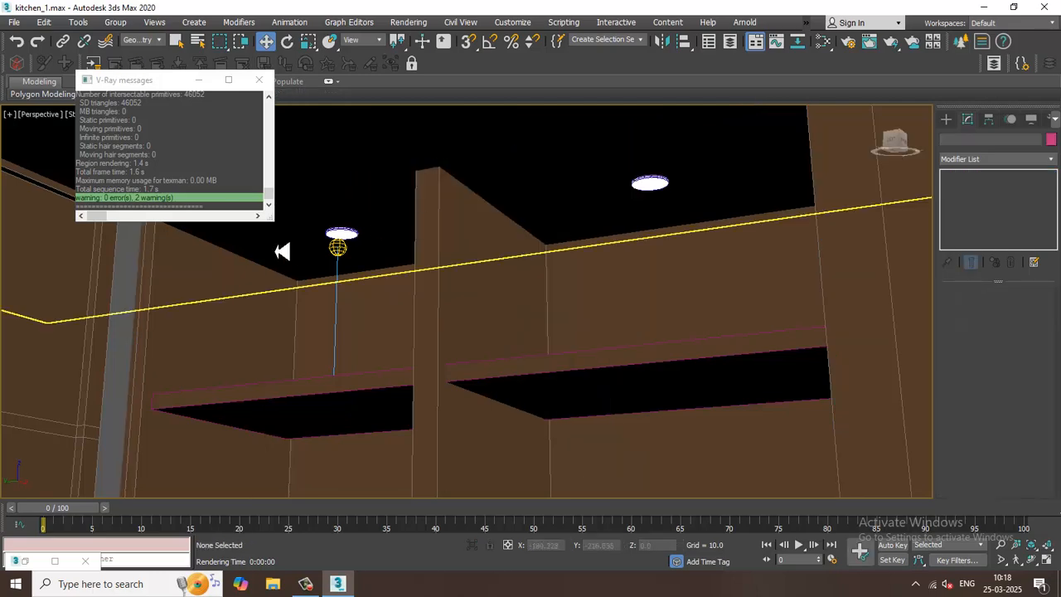
Select both ceiling discs and copy them together straight down to the underside of the upper open shelf
click(342, 243)
click(652, 182)
scroll(547, 208, down, 3)
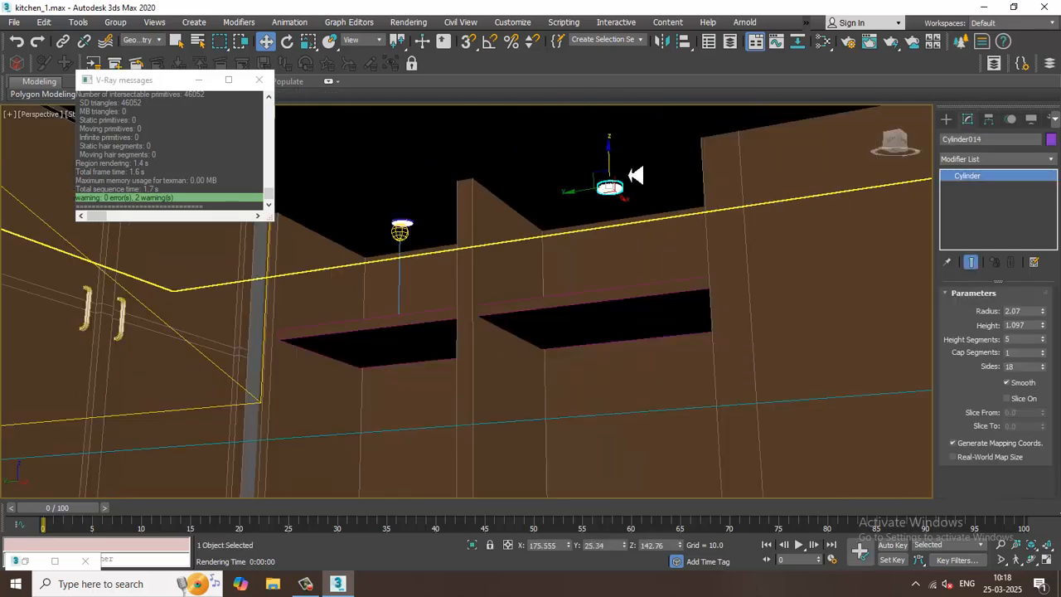
shift+drag(613, 174, 638, 318)
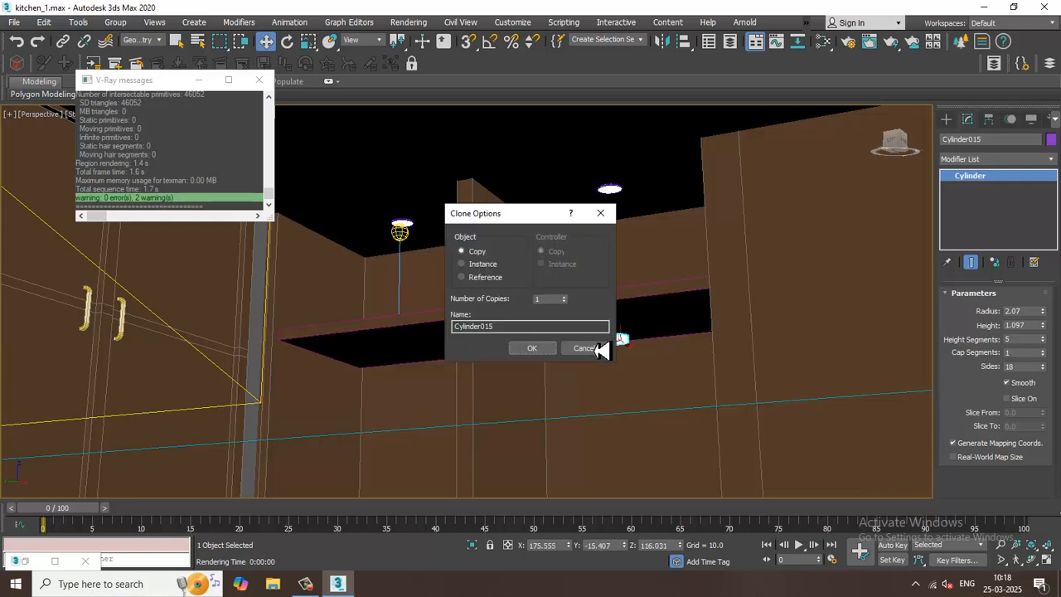
click(587, 349)
ctrl+click(402, 230)
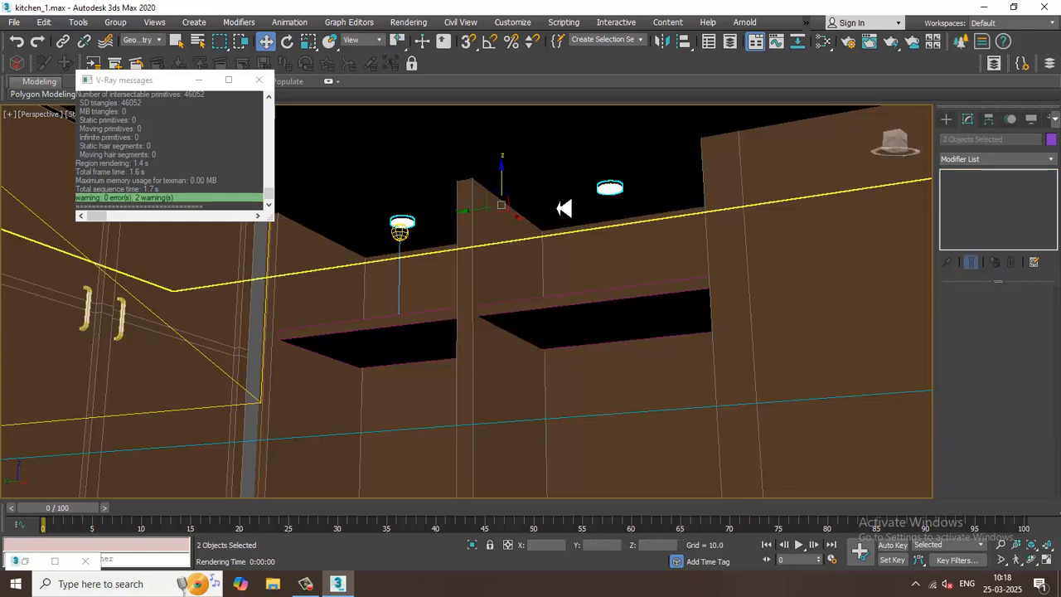
shift+drag(505, 178, 545, 304)
click(543, 354)
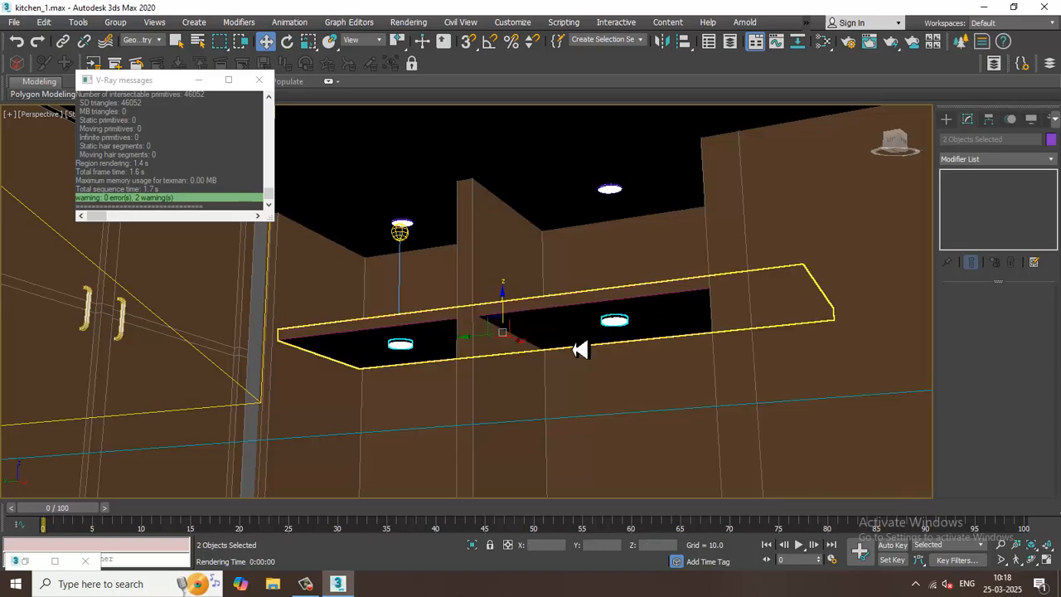
scroll(582, 348, down, 5)
mouse_move(624, 339)
alt+middle_down()
mouse_move(586, 277)
mouse_move(566, 312)
mouse_move(594, 317)
alt+middle_up()
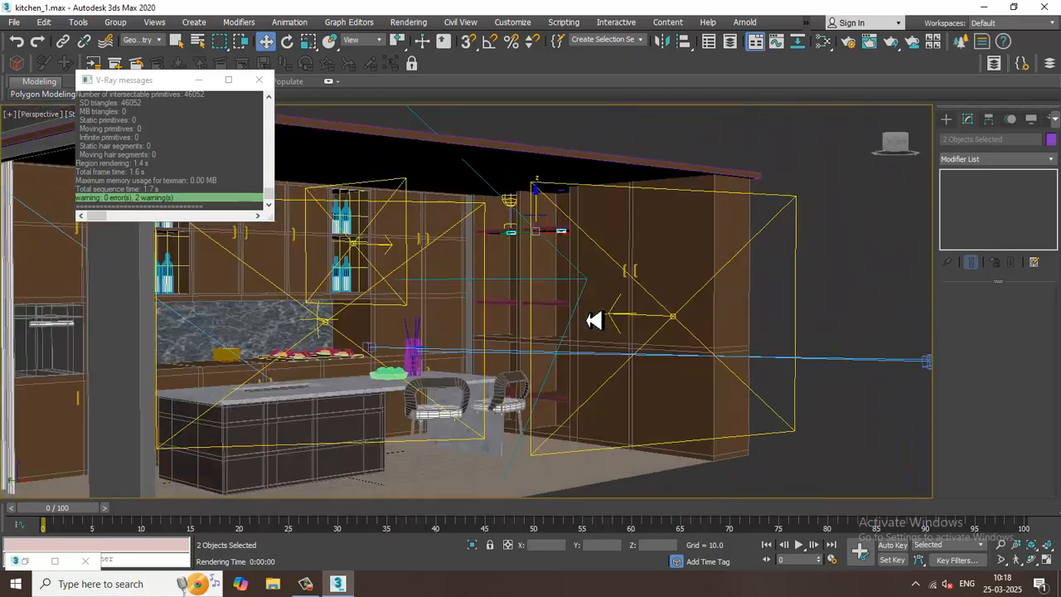
Copy the two upper-shelf discs straight down to the fixed mid-height board and raise them against its underside
scroll(572, 286, up, 5)
alt+middle_drag(548, 265, 557, 256)
drag(515, 184, 564, 437)
click(533, 345)
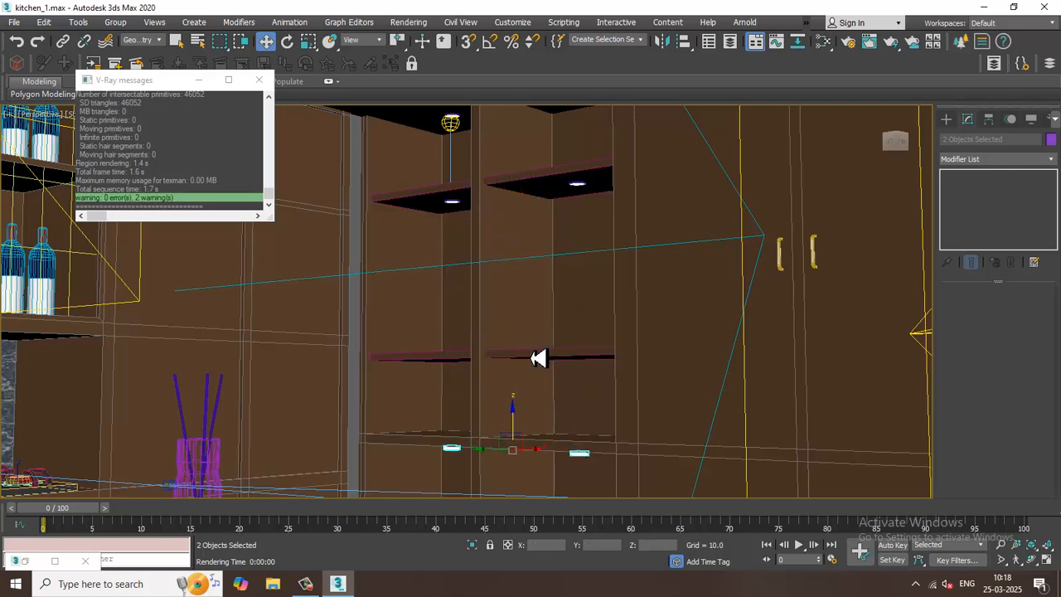
click(530, 358)
drag(415, 333, 420, 296)
Select both discs beneath the fixed mid-height board and copy them together straight up to the underside of the middle shelf
alt+middle_drag(609, 329, 582, 254)
scroll(658, 288, up, 3)
click(618, 293)
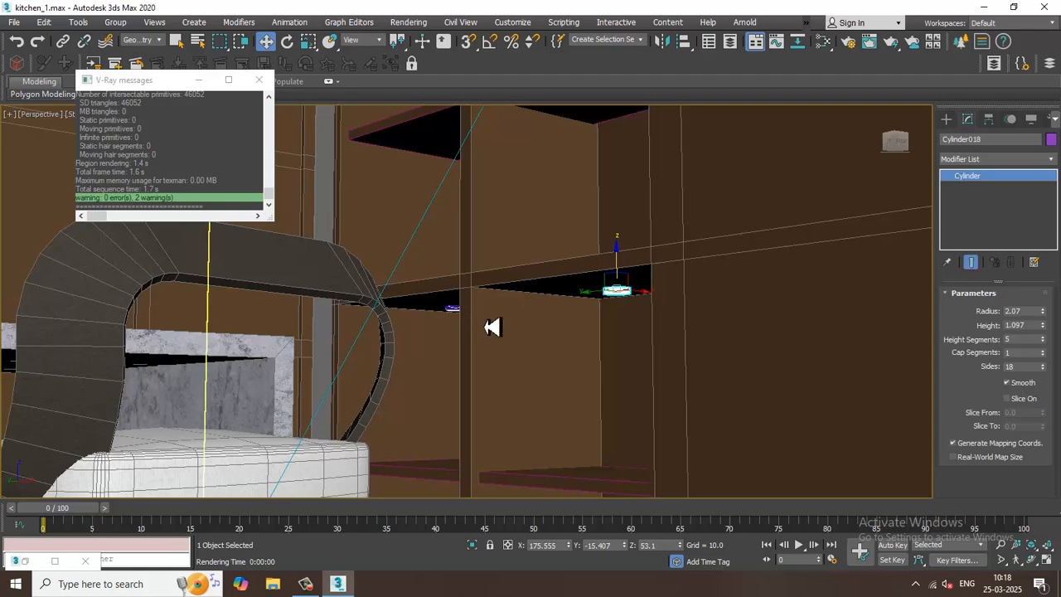
alt+middle_drag(492, 326, 457, 331)
ctrl+click(445, 316)
alt+middle_drag(635, 307, 559, 308)
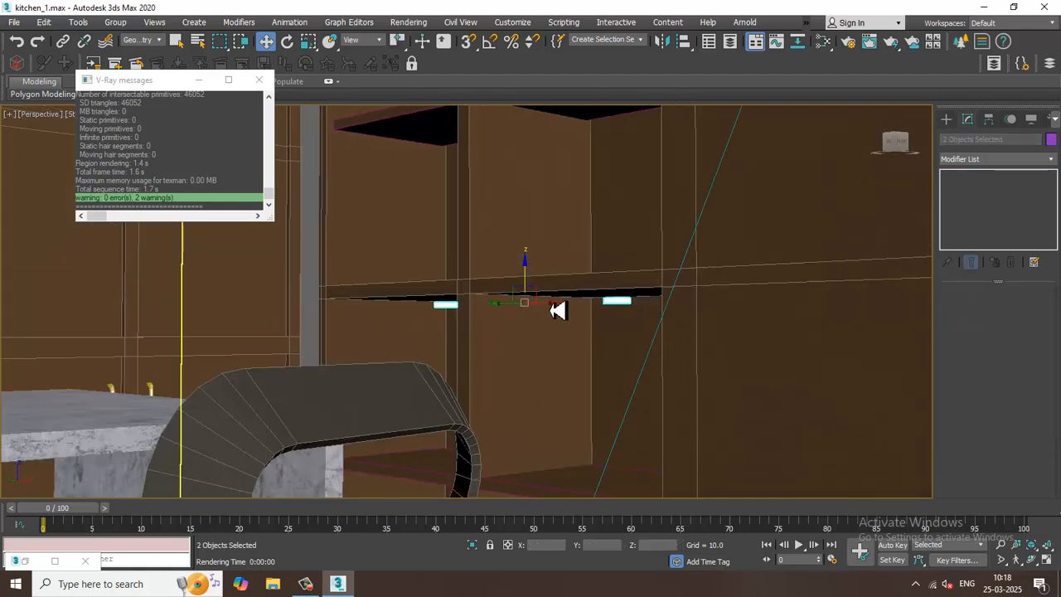
drag(533, 290, 531, 251)
key(ctrl+z)
scroll(518, 263, down, 2)
alt+middle_drag(524, 269, 531, 348)
mouse_move(531, 348)
mouse_down()
mouse_move(533, 210)
mouse_move(545, 226)
mouse_up()
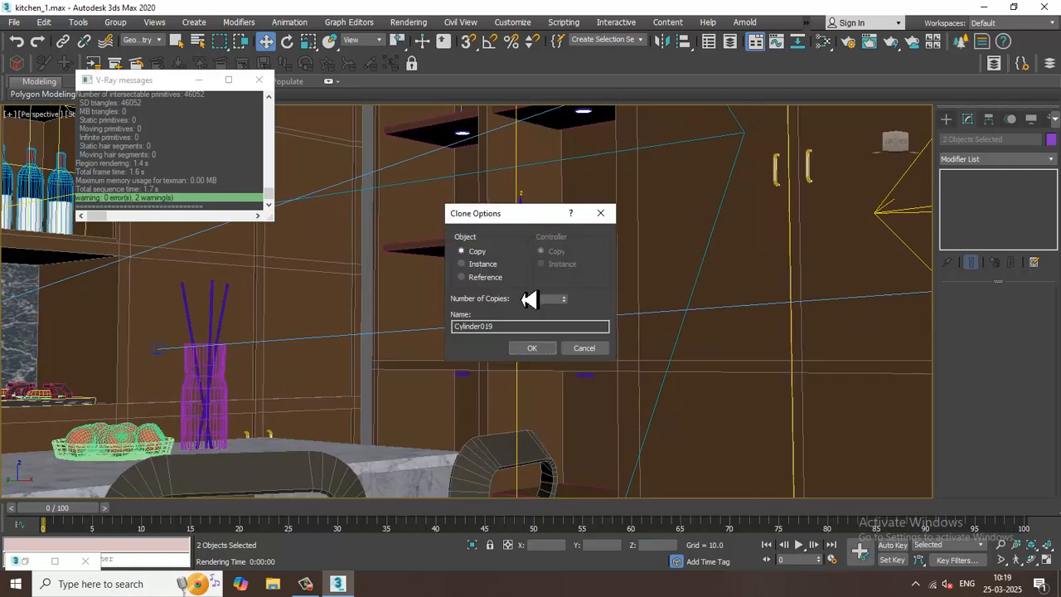
click(535, 348)
Raise the two copied discs about 0.28 units along Z against the middle shelf's underside
scroll(528, 256, up, 6)
alt+middle_drag(529, 256, 492, 267)
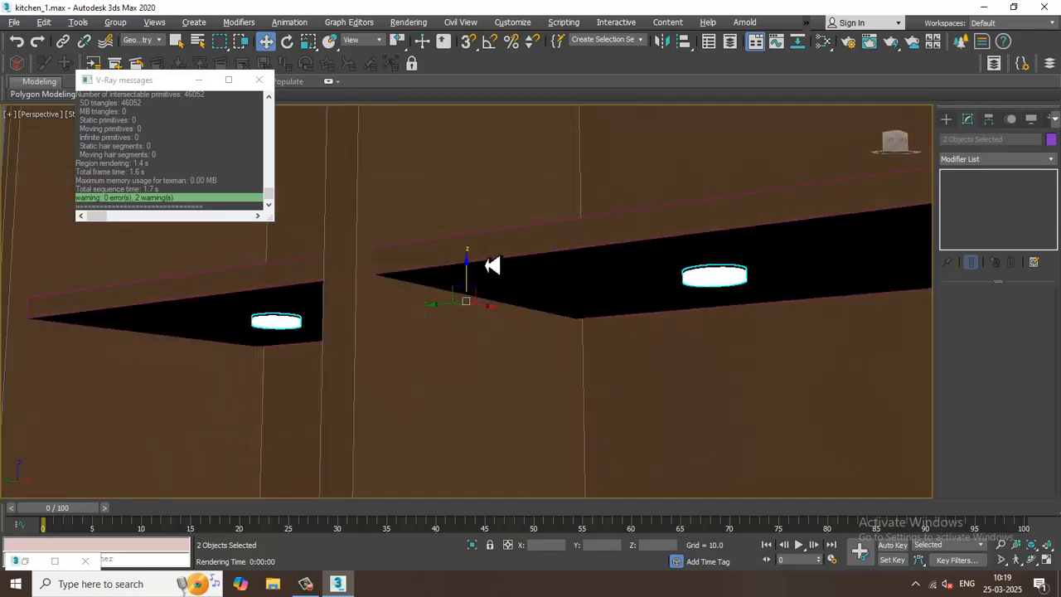
drag(469, 274, 467, 270)
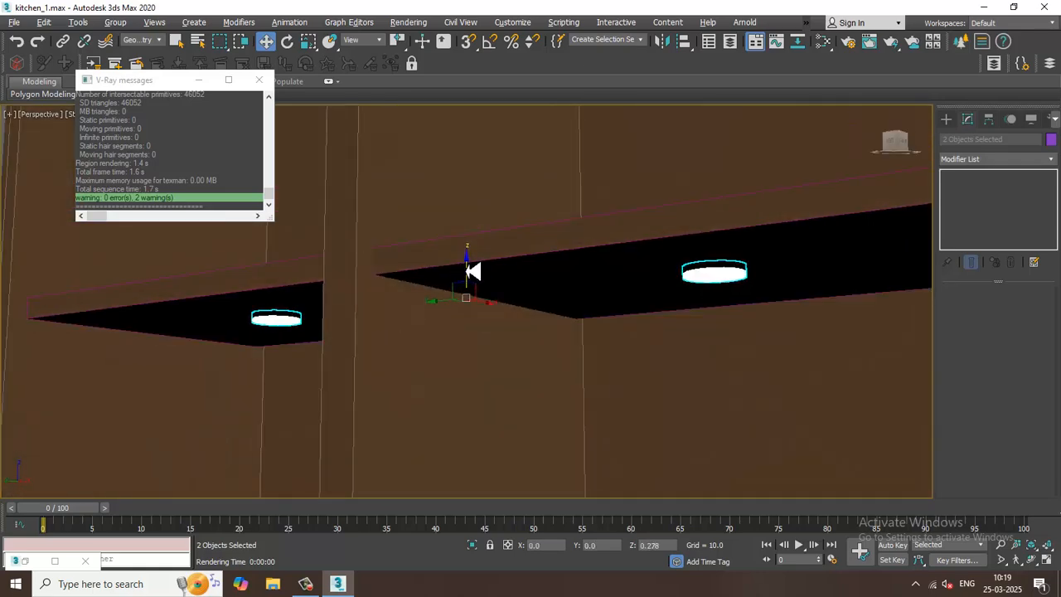
Select the lower open shelf Box011 and raise it slightly along Z
scroll(542, 307, down, 8)
scroll(627, 239, up, 5)
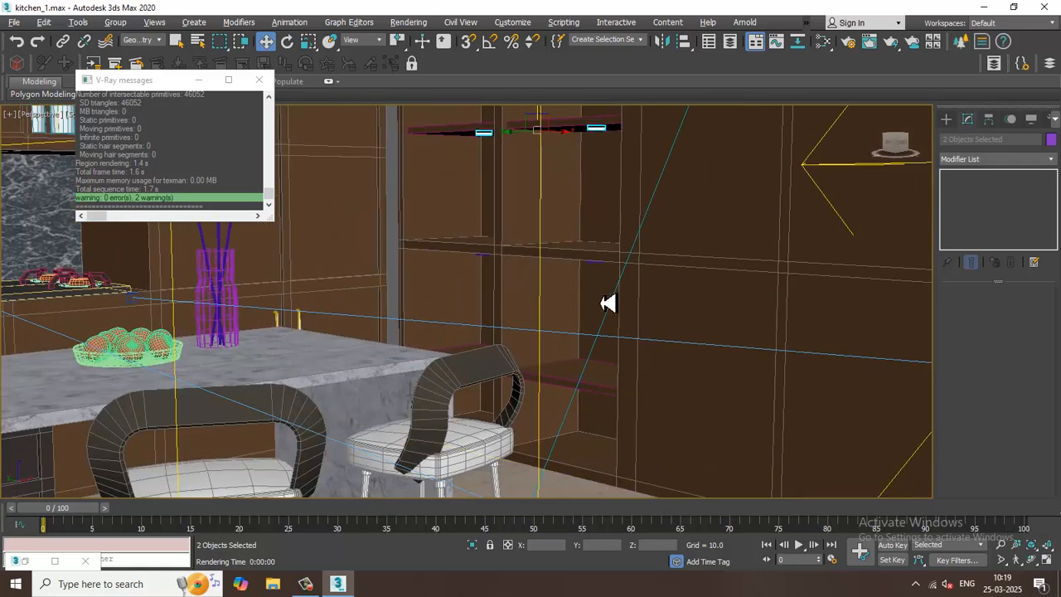
alt+middle_drag(609, 303, 603, 335)
click(600, 431)
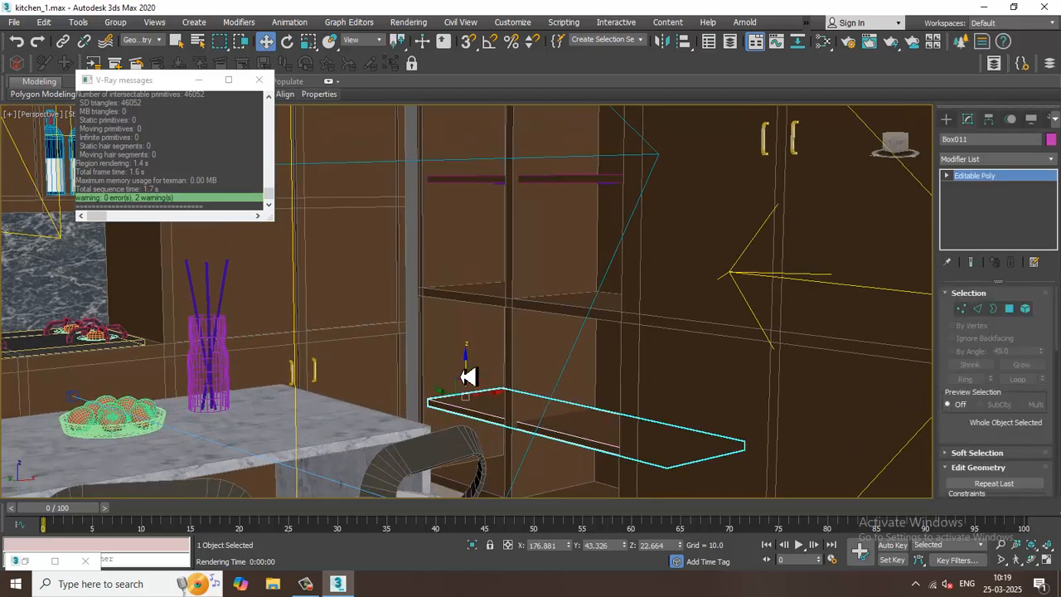
drag(472, 376, 473, 358)
Select both discs beneath the fixed mid-height board and copy them together straight down to the lower open shelf
alt+middle_drag(672, 365, 680, 339)
scroll(605, 312, up, 6)
click(608, 309)
alt+middle_drag(481, 331, 485, 331)
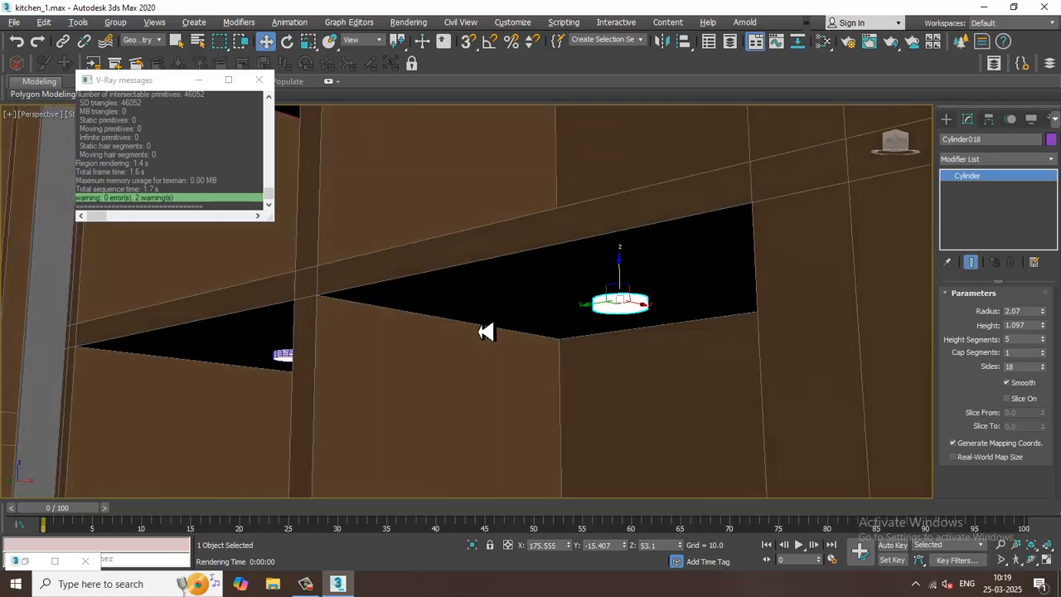
ctrl+click(292, 363)
scroll(514, 369, down, 3)
middle_drag(540, 369, 569, 257)
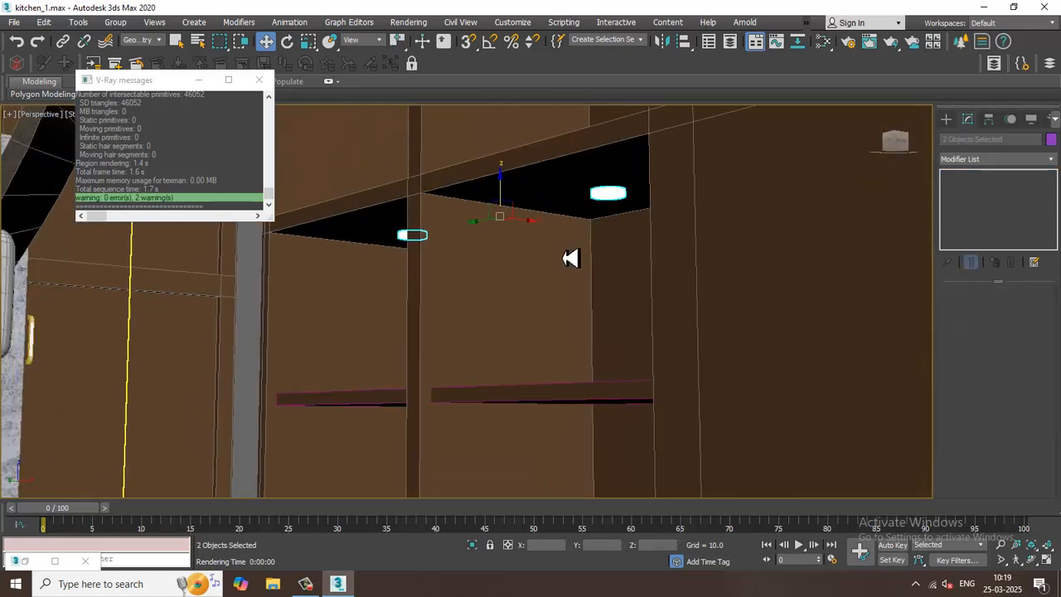
scroll(533, 274, down, 3)
mouse_move(505, 218)
mouse_down()
mouse_move(538, 345)
mouse_move(539, 334)
mouse_up()
click(535, 350)
Set the selection filter to All so that lights can be picked along with geometry
scroll(539, 322, down, 5)
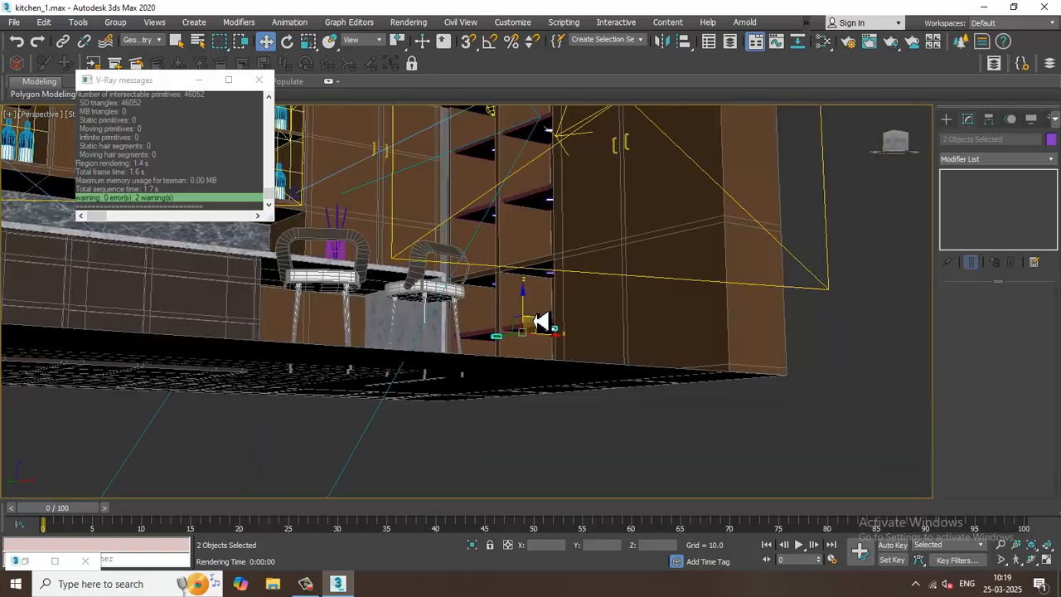
mouse_move(540, 322)
alt+middle_down()
mouse_move(579, 231)
mouse_move(549, 331)
mouse_move(506, 315)
alt+middle_up()
scroll(508, 310, up, 4)
scroll(509, 310, down, 1)
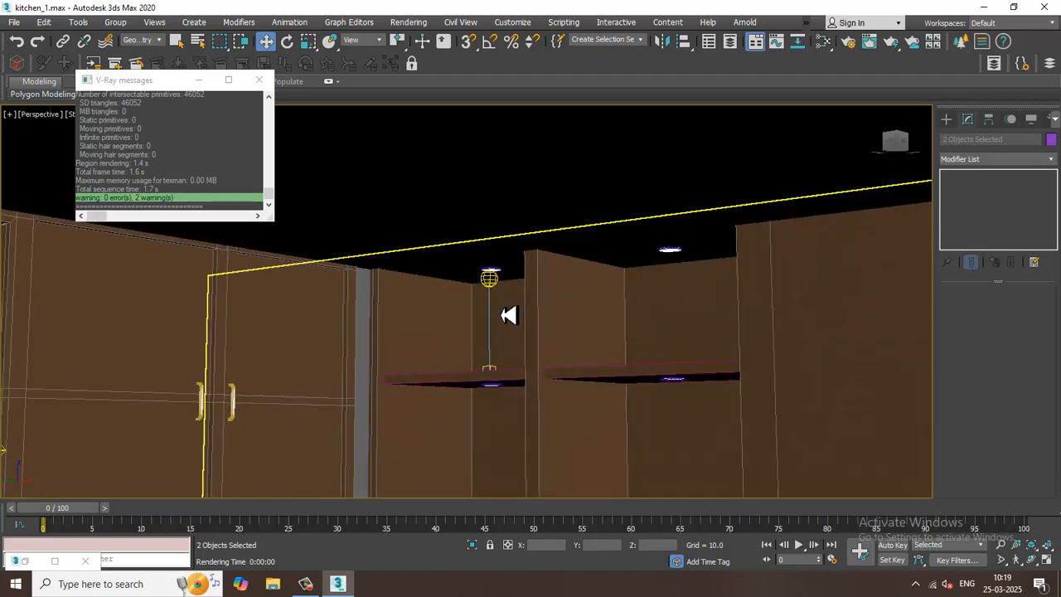
click(494, 290)
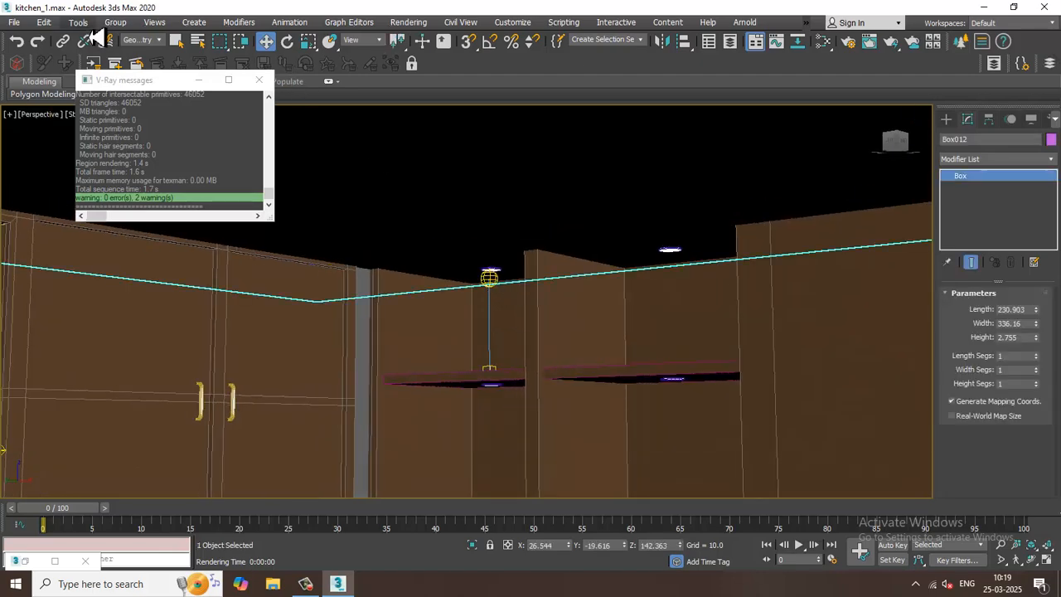
click(143, 40)
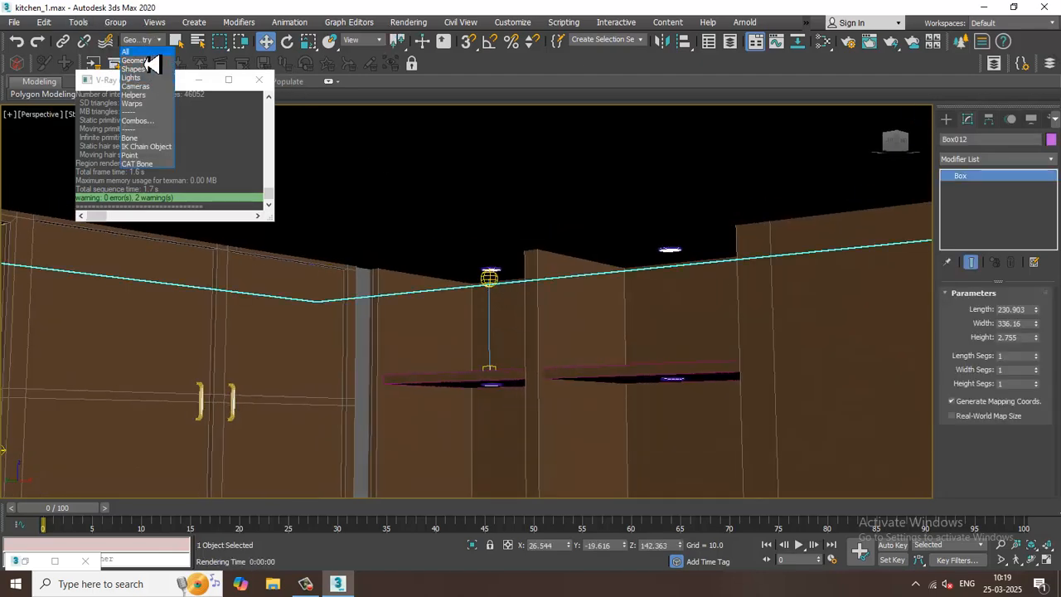
click(139, 52)
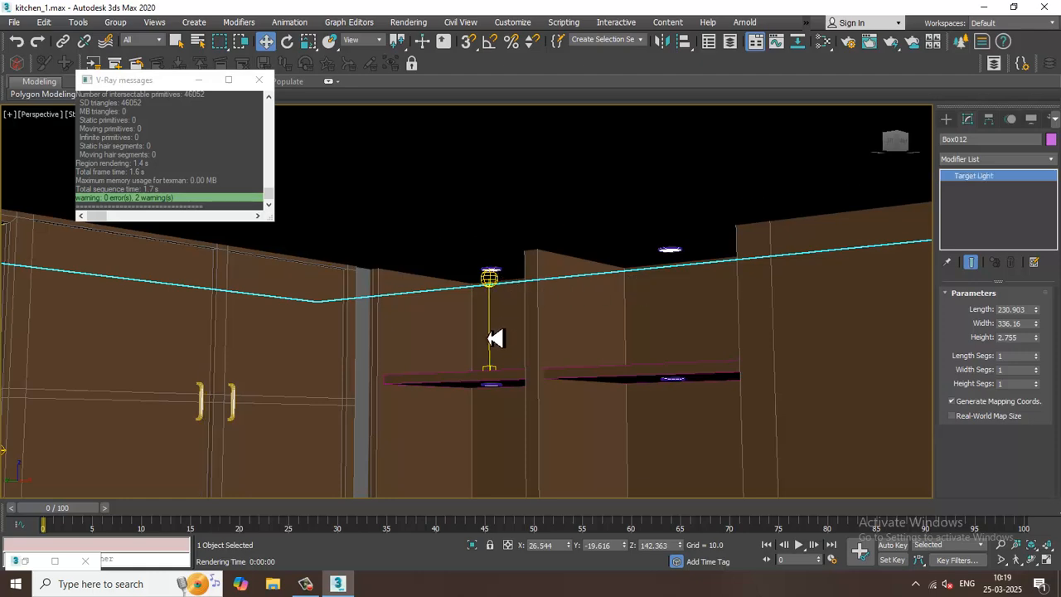
Select the photometric light with its target and place one instance of it beneath the ceiling disc in the neighbouring compartment
click(491, 370)
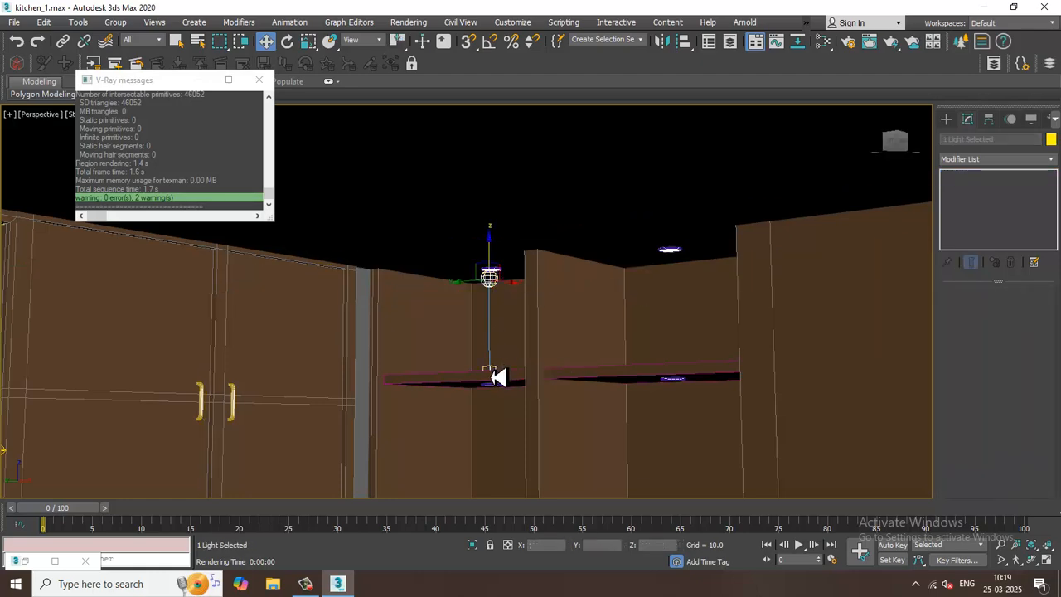
shift+drag(466, 296, 663, 313)
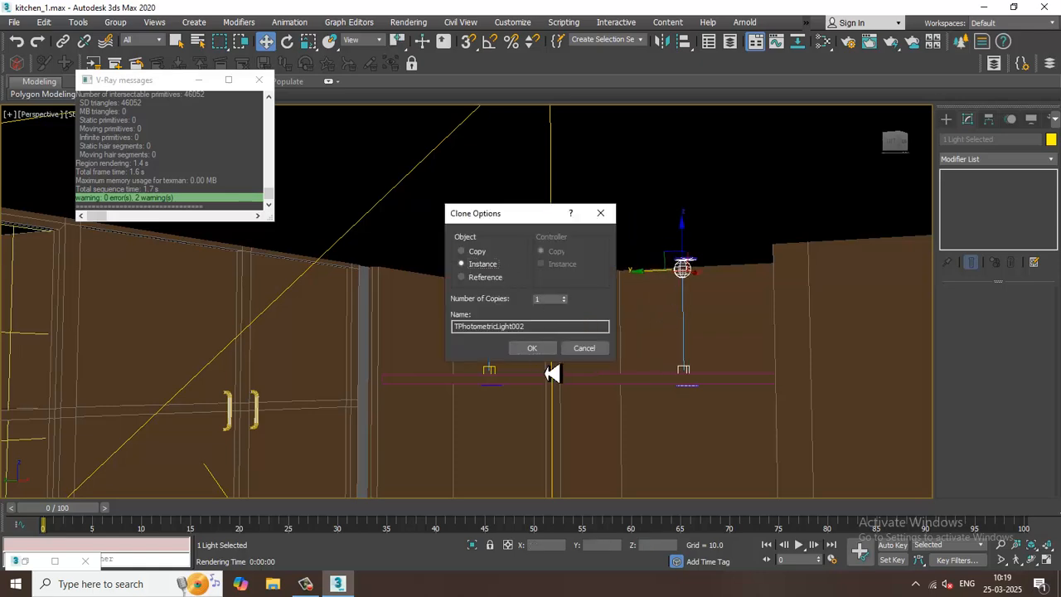
click(537, 351)
Copy the new photometric light and its target straight down to just beneath the disc under the upper shelf
alt+middle_drag(724, 280, 706, 301)
middle_drag(706, 302, 703, 259)
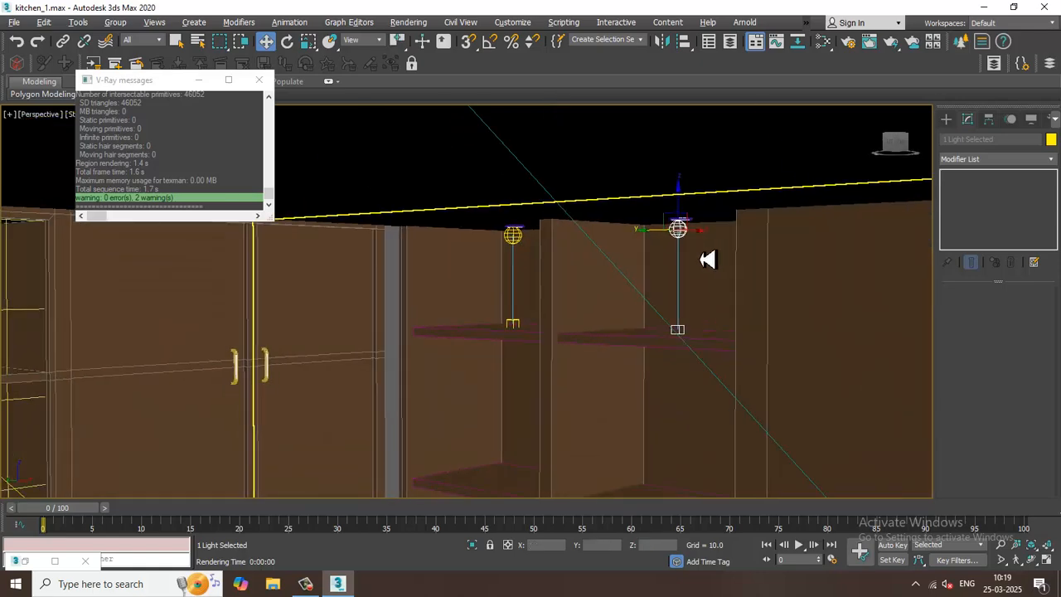
scroll(707, 260, down, 3)
scroll(684, 239, down, 2)
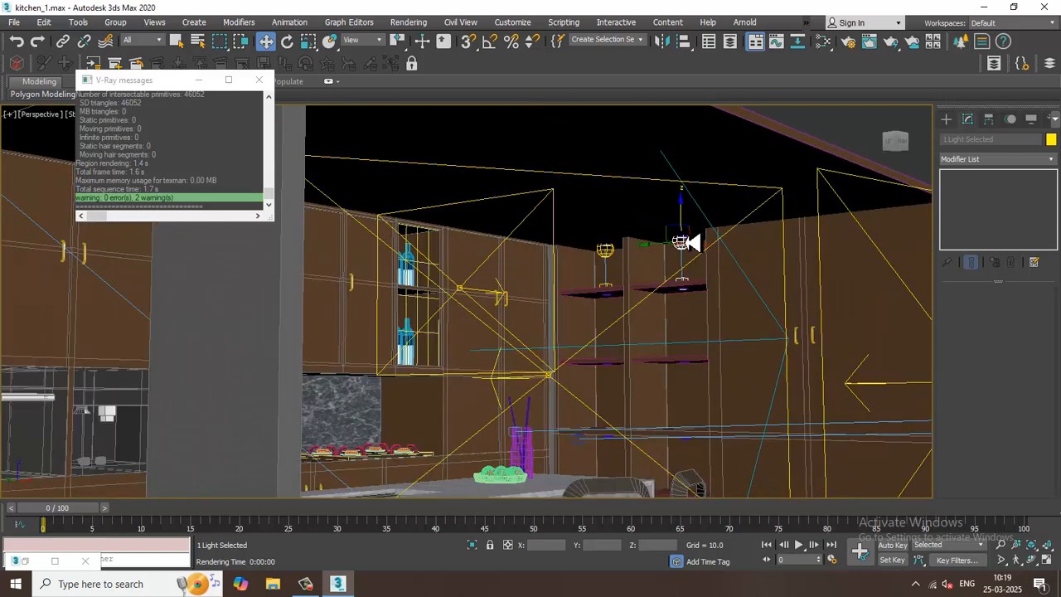
scroll(688, 239, up, 3)
mouse_move(687, 237)
mouse_down()
mouse_move(704, 337)
mouse_move(716, 313)
mouse_up()
click(537, 352)
Copy the under-shelf photometric light sideways to beneath the upper-shelf disc in the other compartment
scroll(689, 363, up, 2)
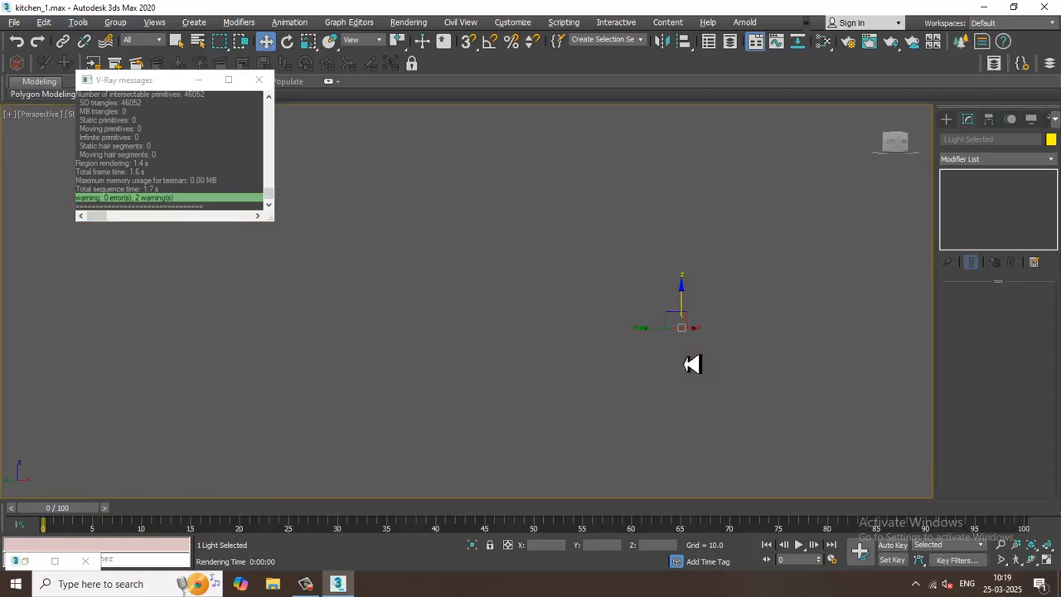
scroll(670, 357, down, 2)
scroll(663, 349, up, 4)
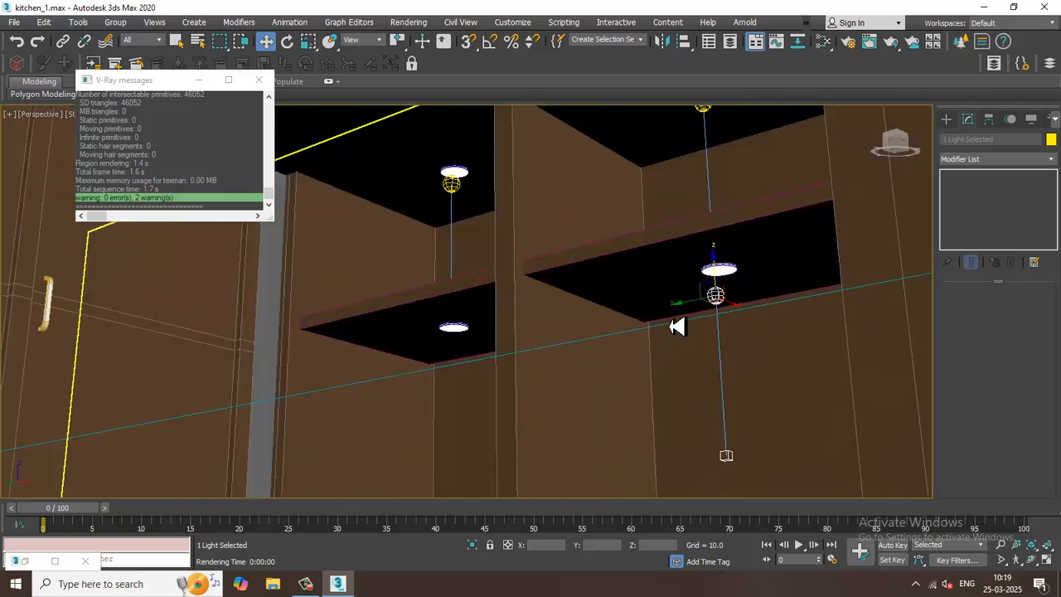
shift+drag(439, 380, 433, 379)
click(531, 351)
scroll(671, 357, up, 6)
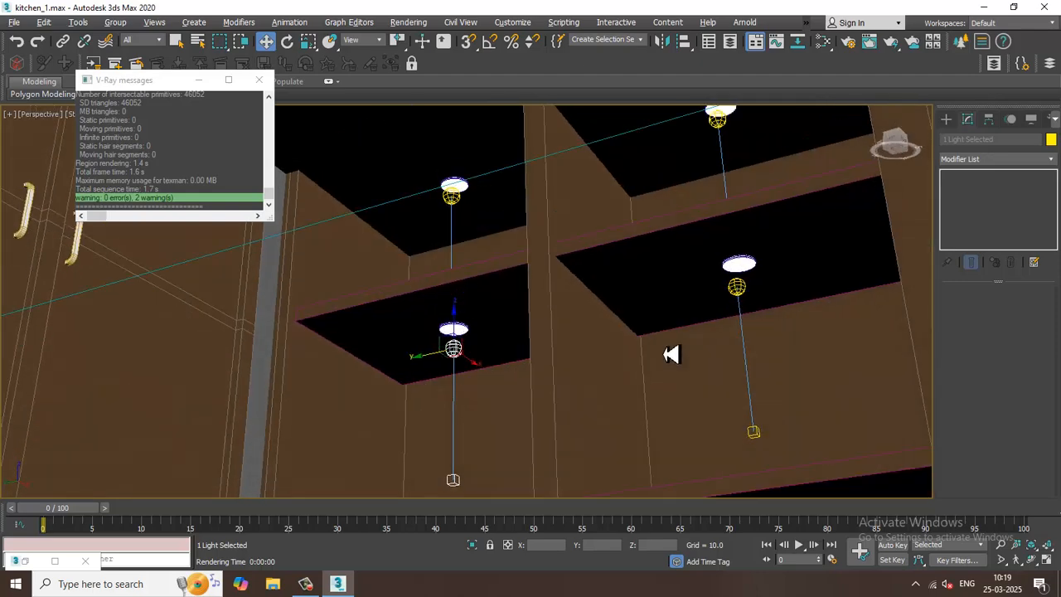
Check the placement of the copied shelf lights in the top, camera and perspective views
key(alt+w)
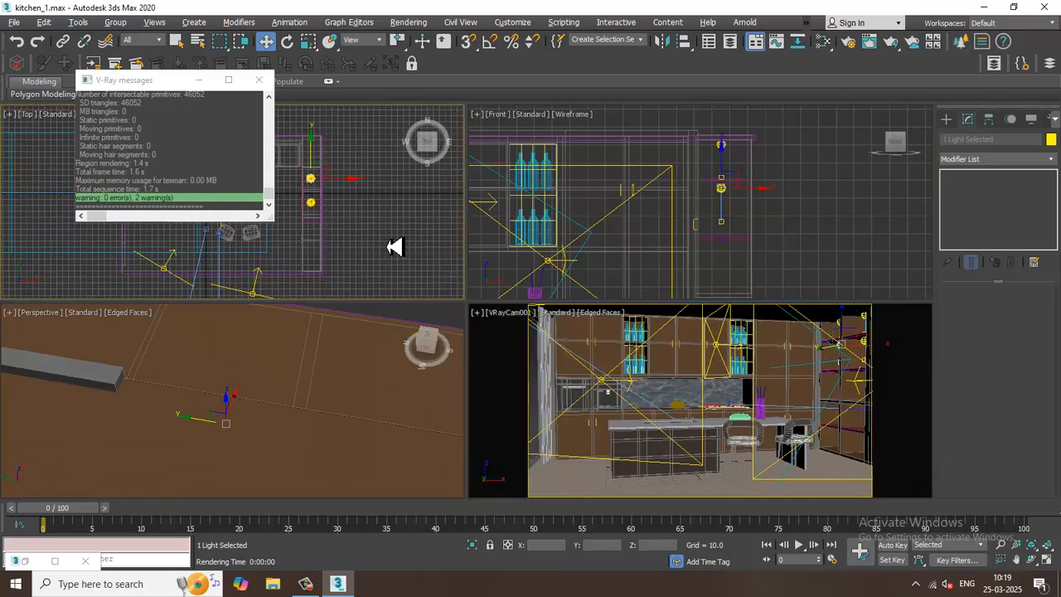
right_click(398, 245)
key(alt+w)
scroll(541, 298, down, 5)
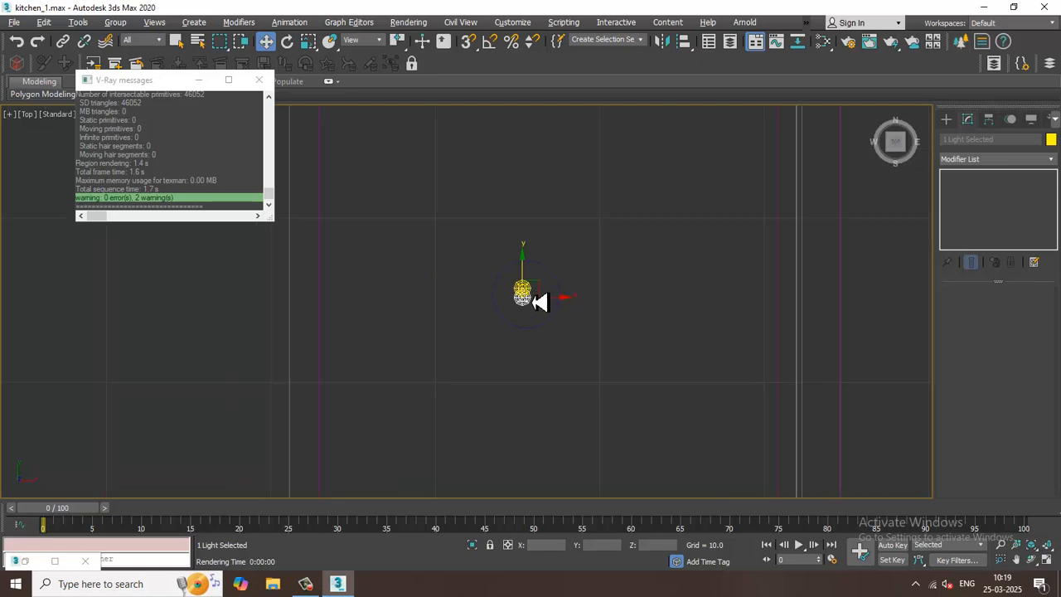
key(alt+w)
right_click(745, 399)
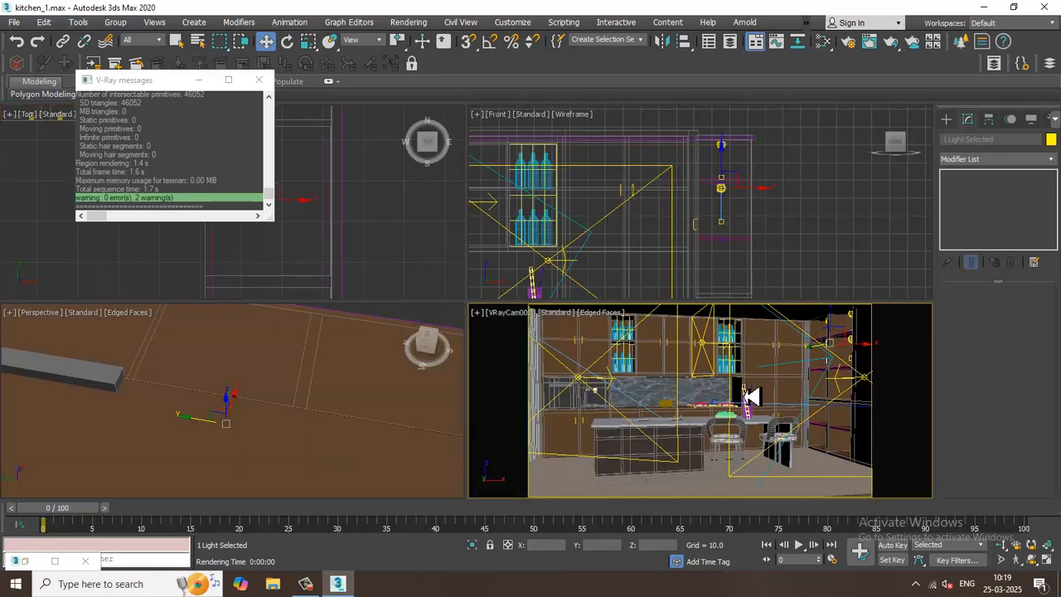
middle_drag(744, 396, 755, 396)
right_click(402, 431)
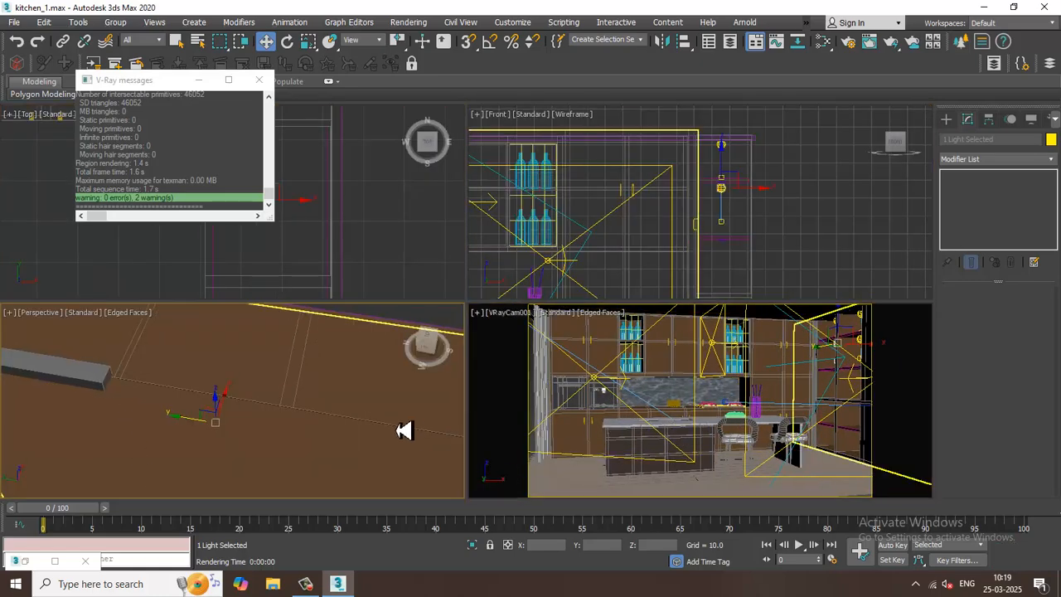
key(alt+w)
scroll(502, 316, up, 5)
scroll(580, 364, down, 5)
key(alt+w)
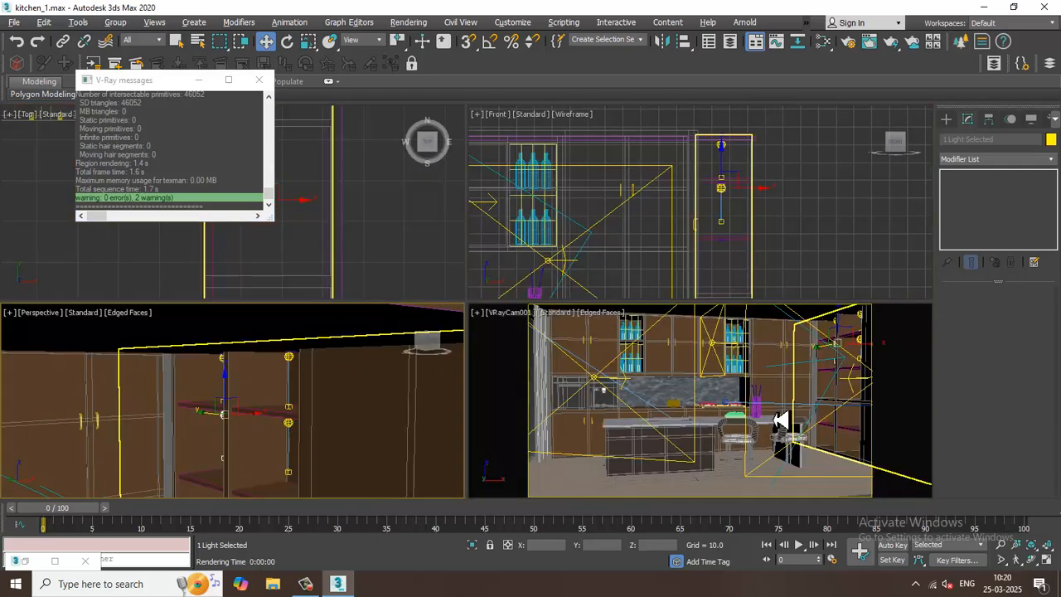
Render the VRayCam001 camera view to check the shelf lighting, and close the frame buffer
right_click(777, 420)
key(alt+w)
click(410, 23)
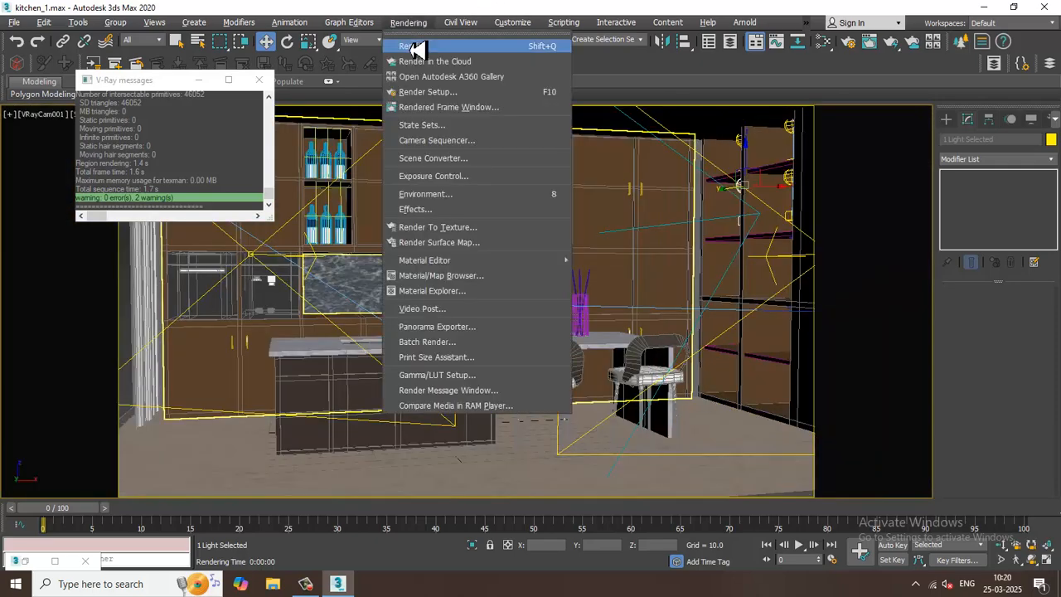
click(419, 40)
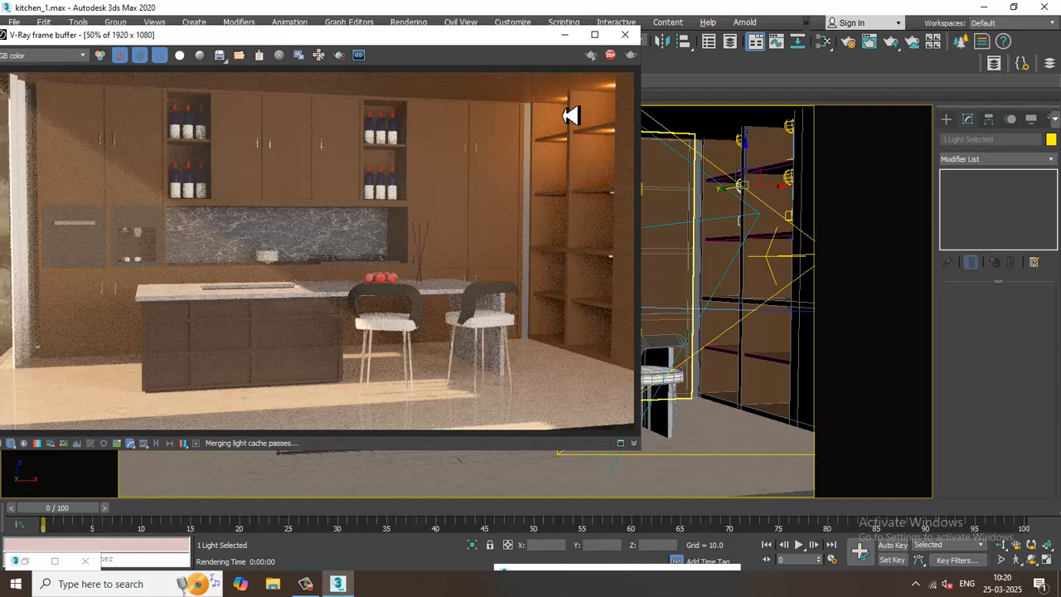
click(625, 35)
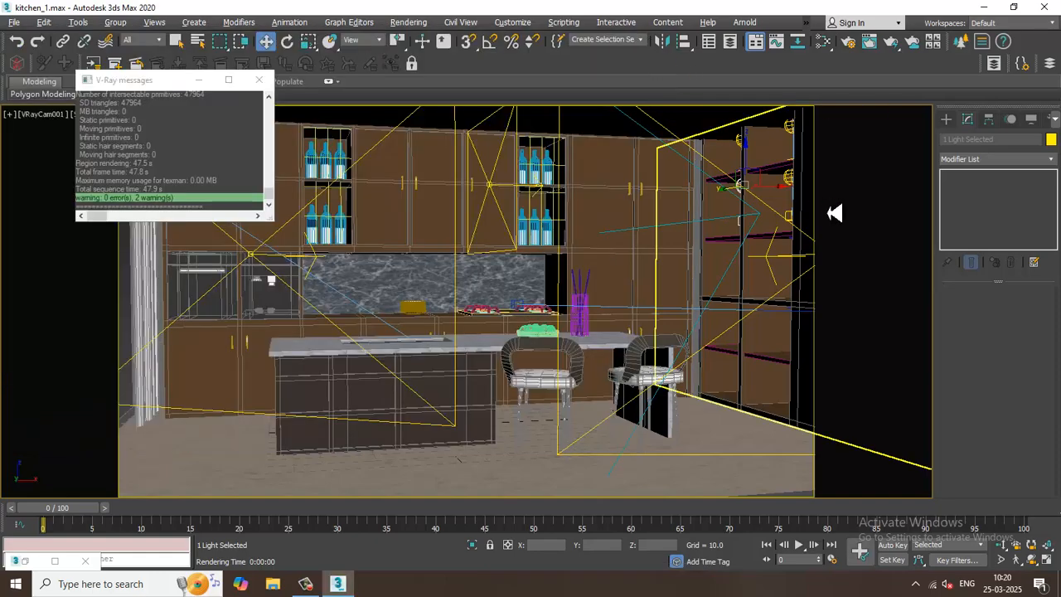
key(alt+w)
middle_click(352, 436)
key(alt+w)
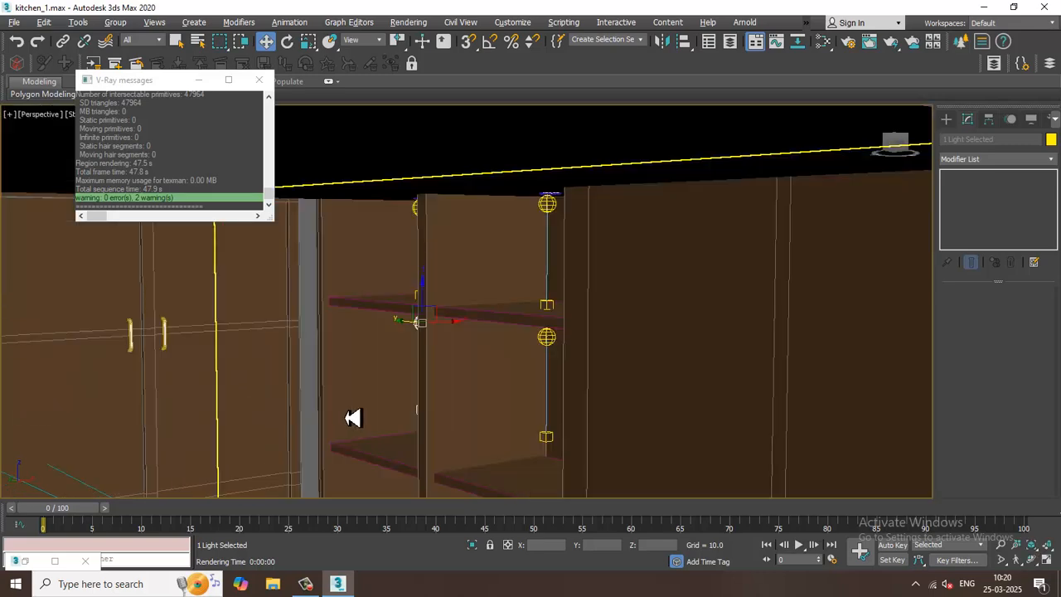
alt+middle_drag(351, 417, 517, 272)
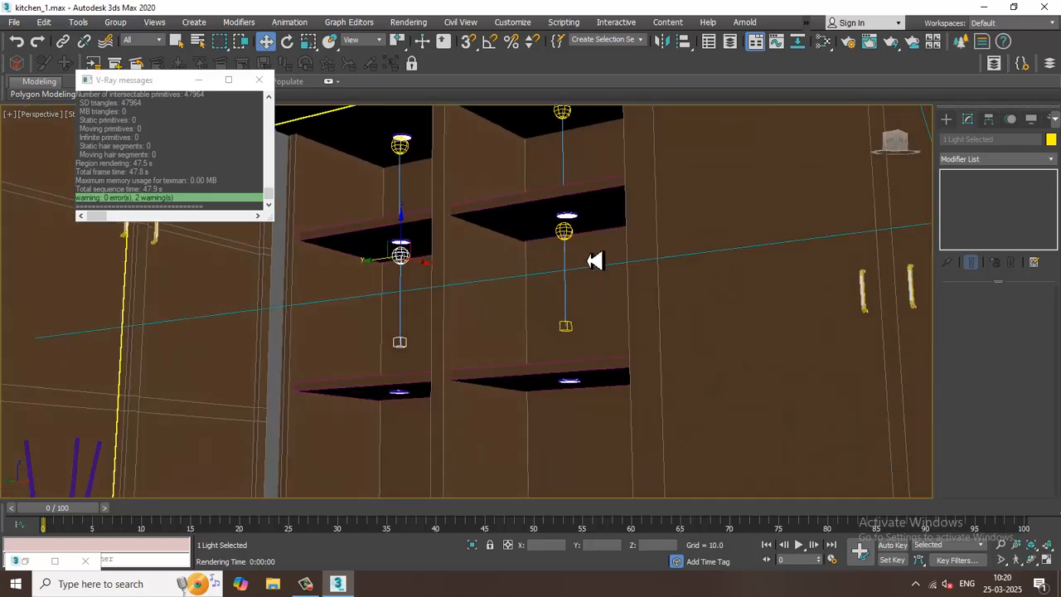
scroll(562, 231, up, 3)
click(549, 225)
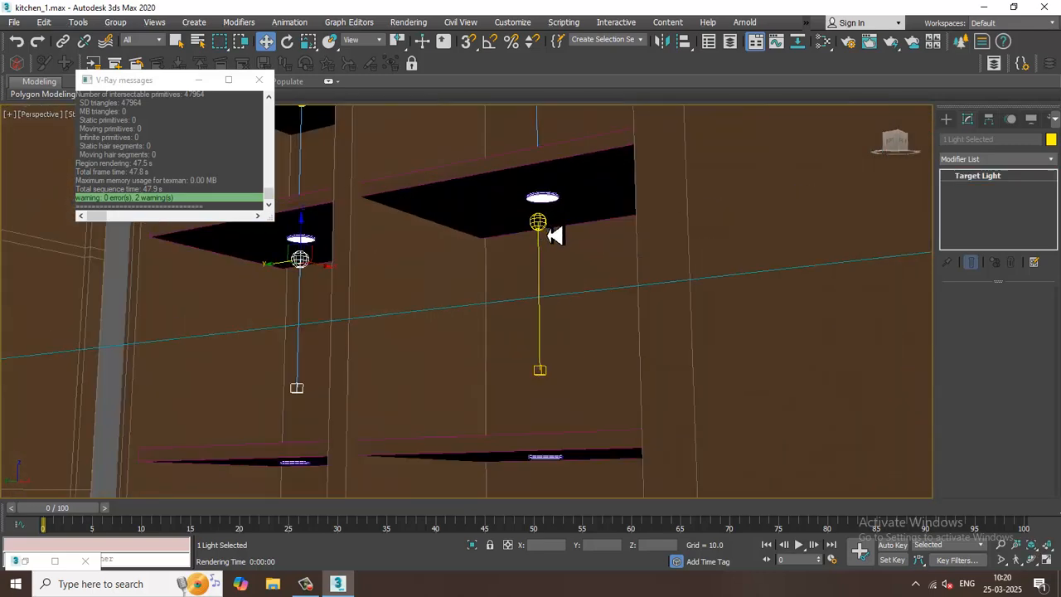
ctrl+click(301, 260)
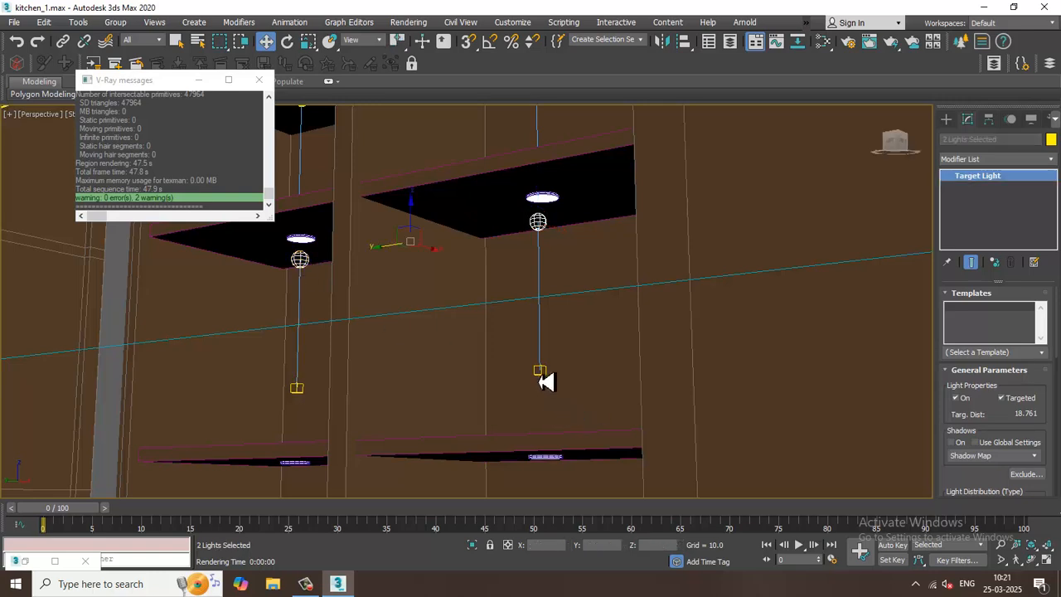
ctrl+click(540, 375)
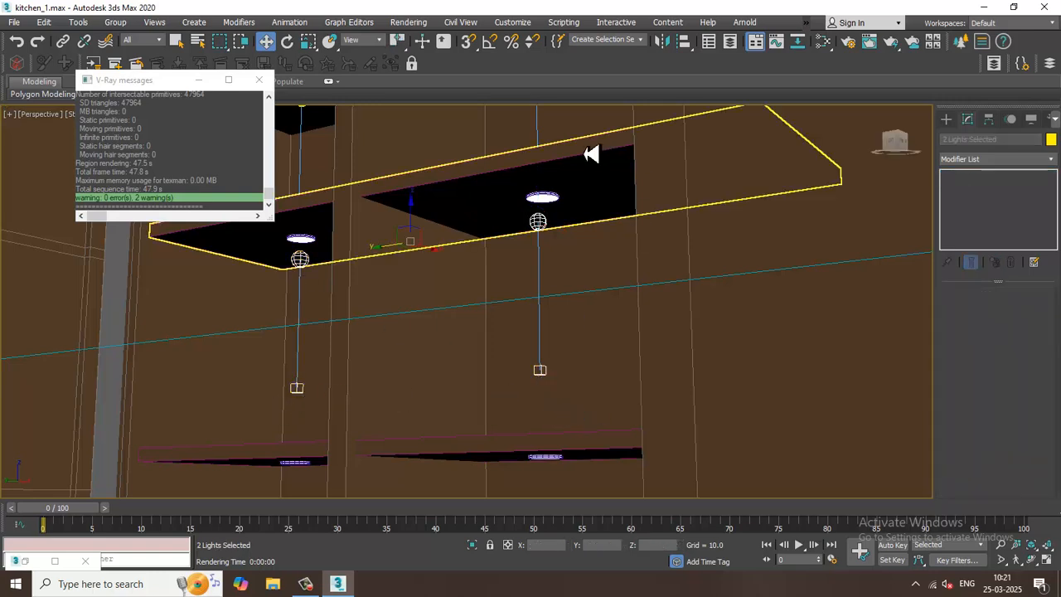
click(540, 226)
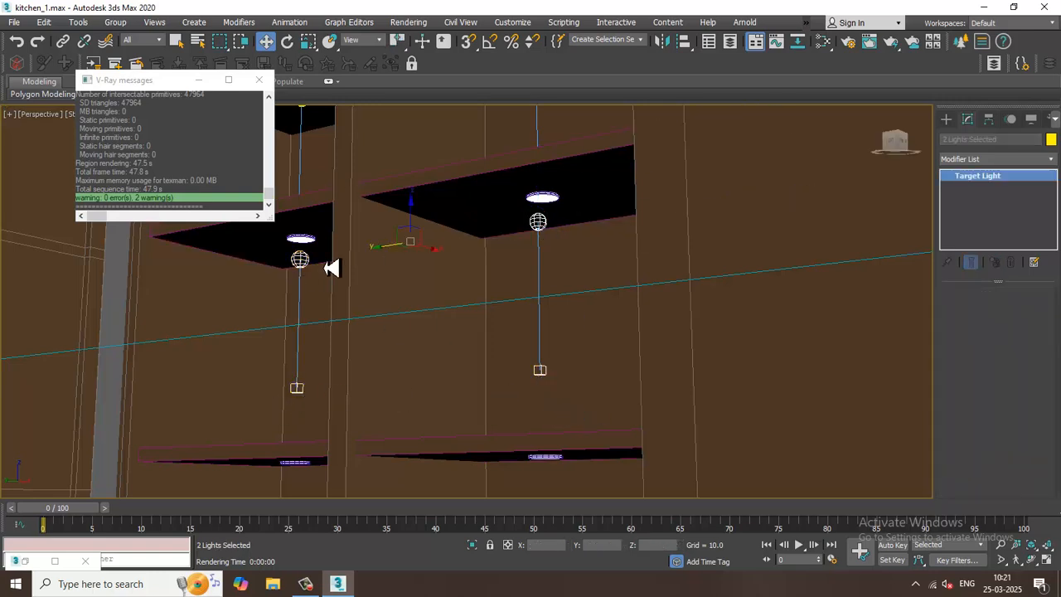
click(300, 266)
scroll(443, 284, down, 3)
alt+middle_drag(496, 308, 507, 277)
ctrl+click(498, 232)
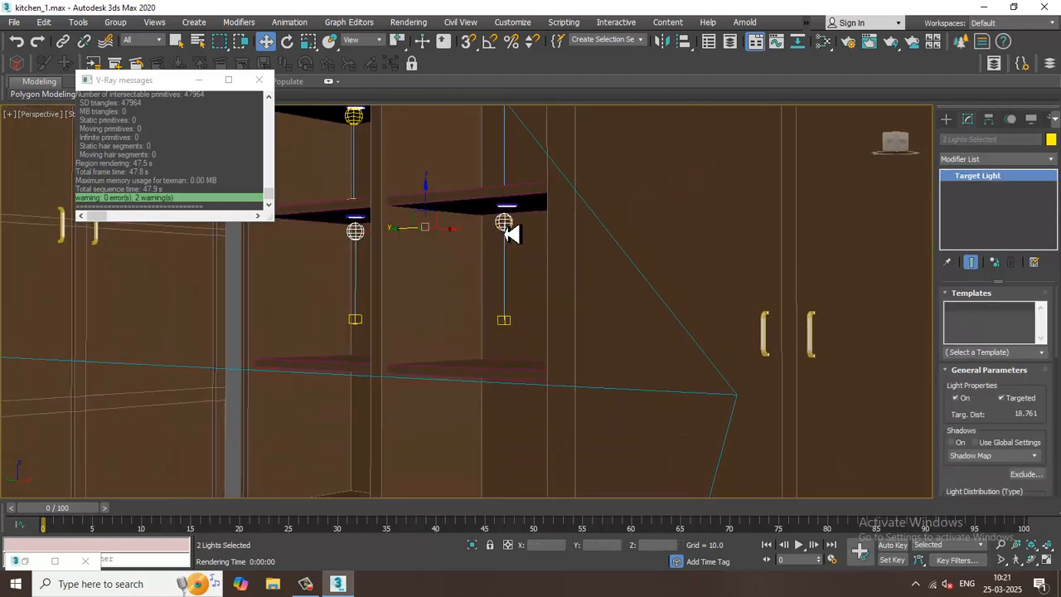
shift+drag(426, 215, 444, 405)
click(582, 346)
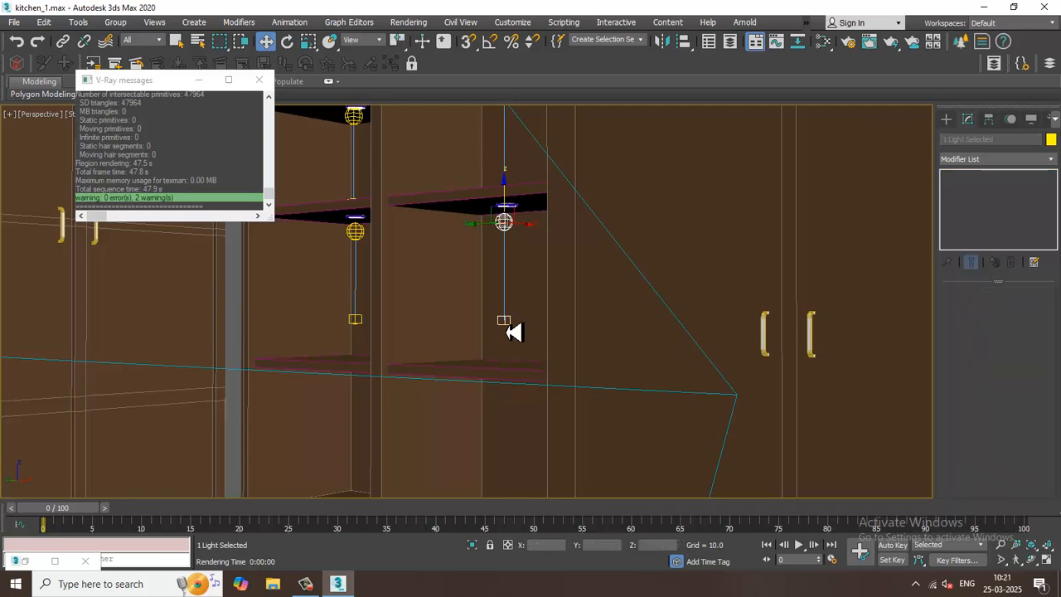
Copy the under-shelf photometric light and its target straight down to just beneath the disc under the next shelf
scroll(512, 331, down, 5)
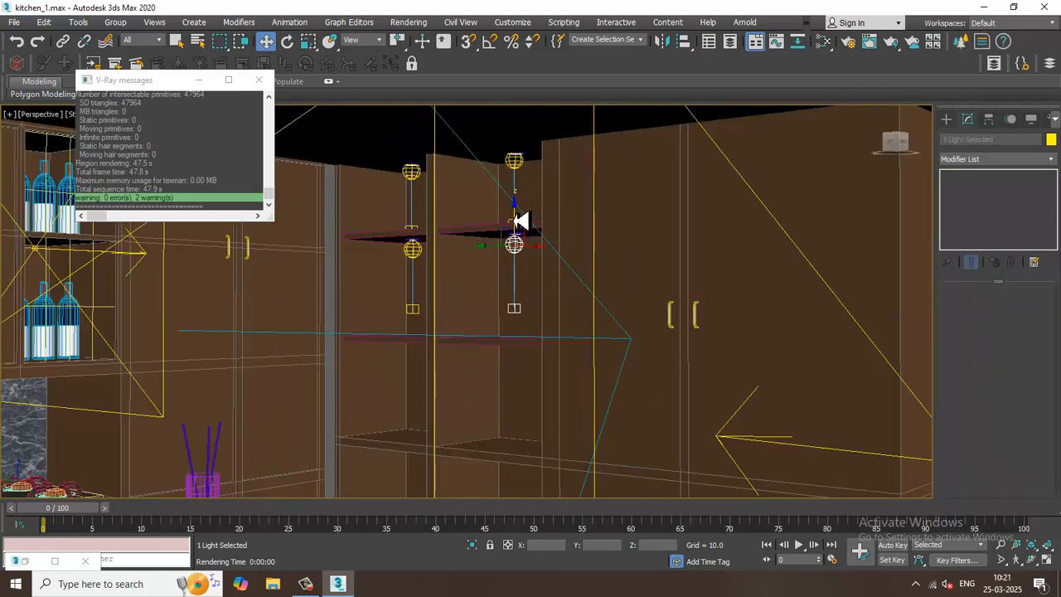
shift+drag(522, 220, 535, 373)
click(532, 349)
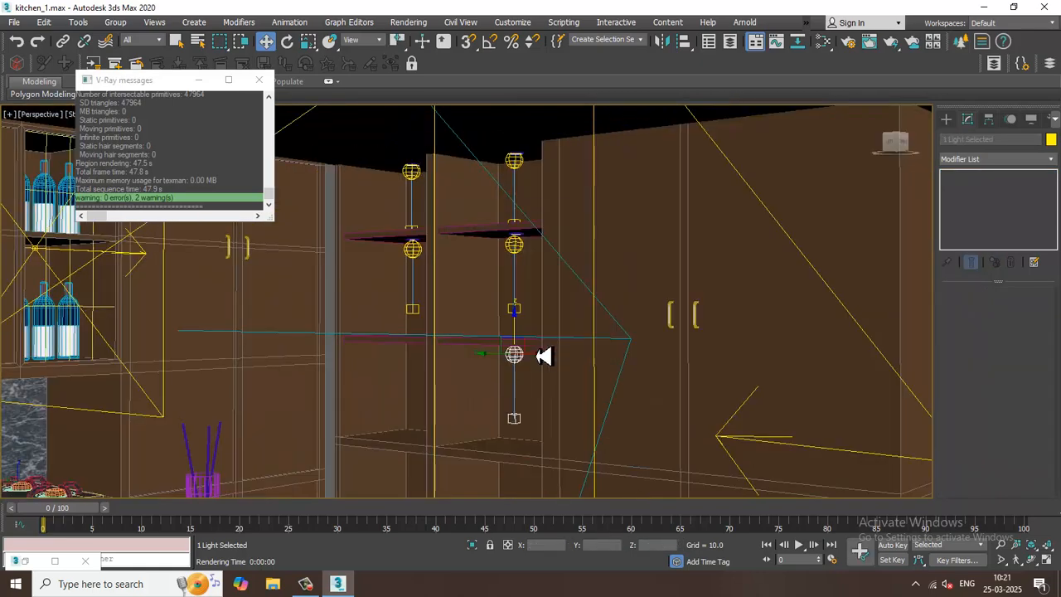
Copy the new lower-shelf photometric light and target sideways to beneath the matching disc in the other compartment
scroll(537, 365, up, 8)
scroll(539, 364, down, 3)
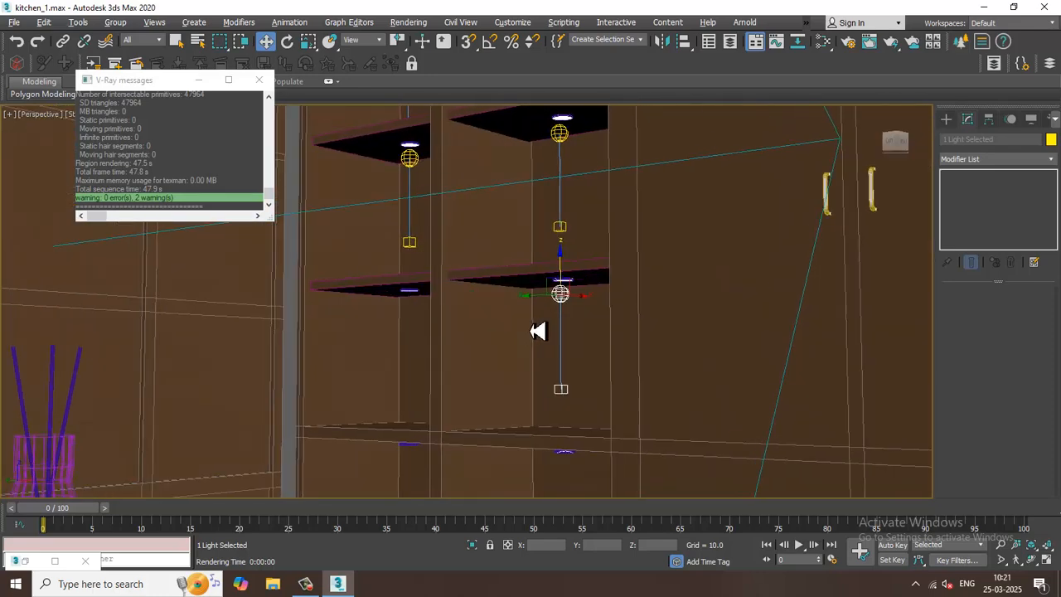
mouse_move(538, 304)
shift+mouse_down()
mouse_move(348, 304)
mouse_move(362, 301)
shift+mouse_up()
click(532, 348)
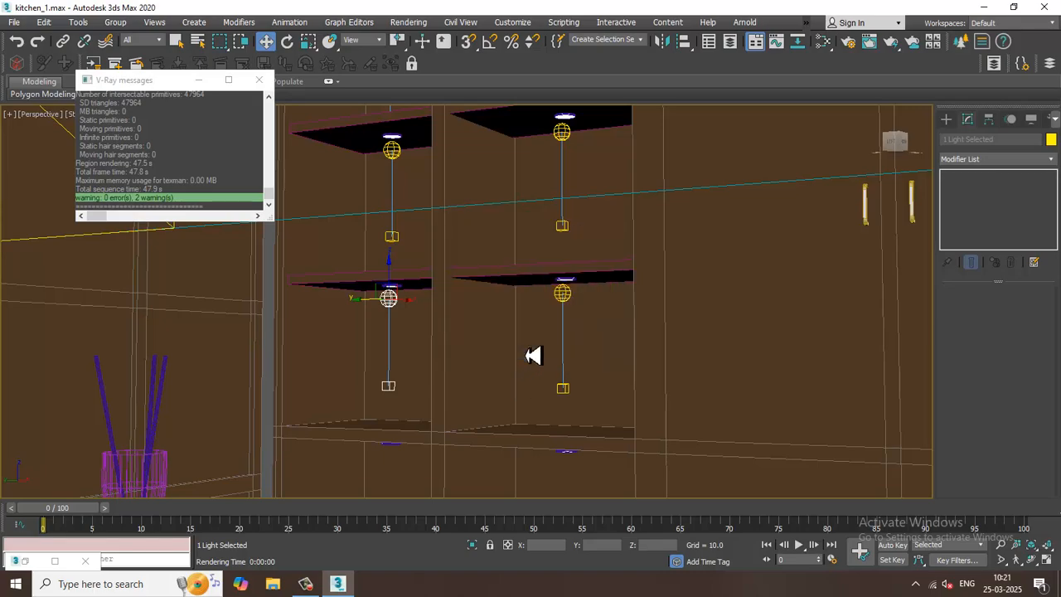
Render the VRayCam001 camera view to check the lighting of the shelves with the added lower lights
scroll(599, 350, down, 8)
alt+middle_drag(622, 372, 647, 296)
scroll(663, 315, down, 5)
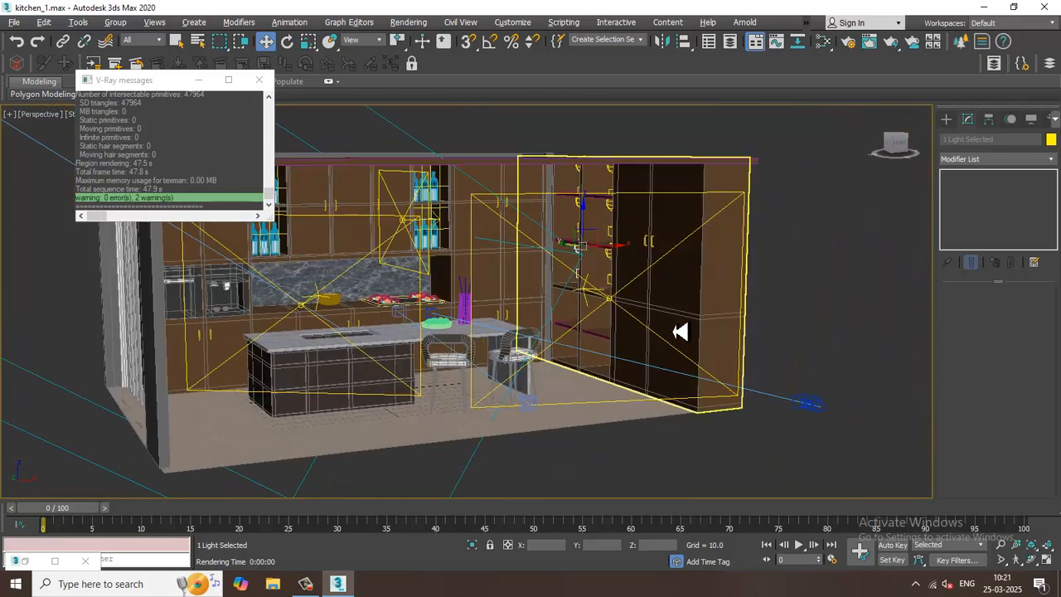
key(alt+w)
click(796, 450)
key(alt+w)
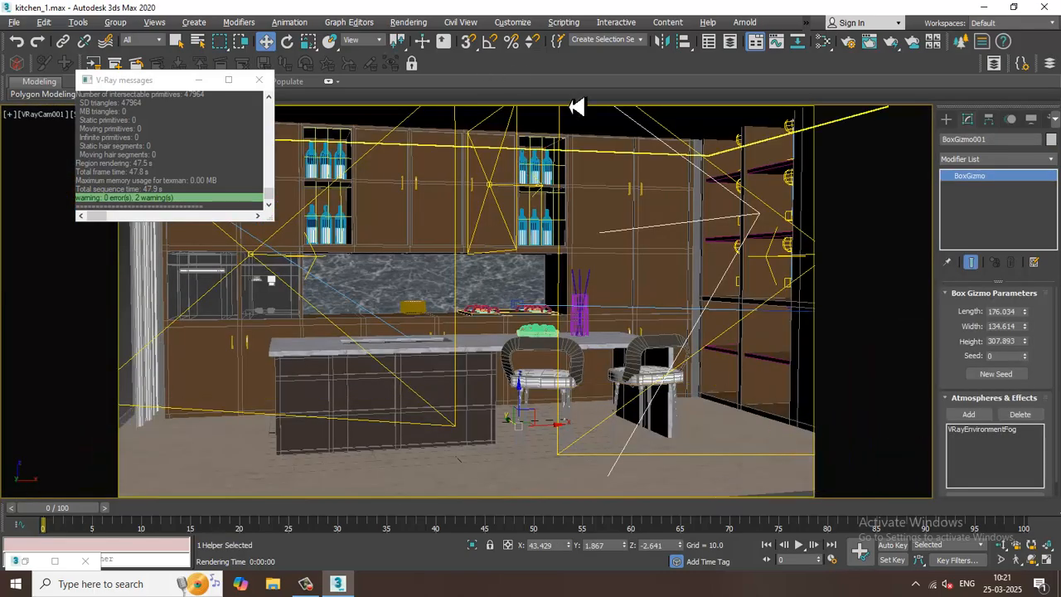
click(409, 22)
click(420, 41)
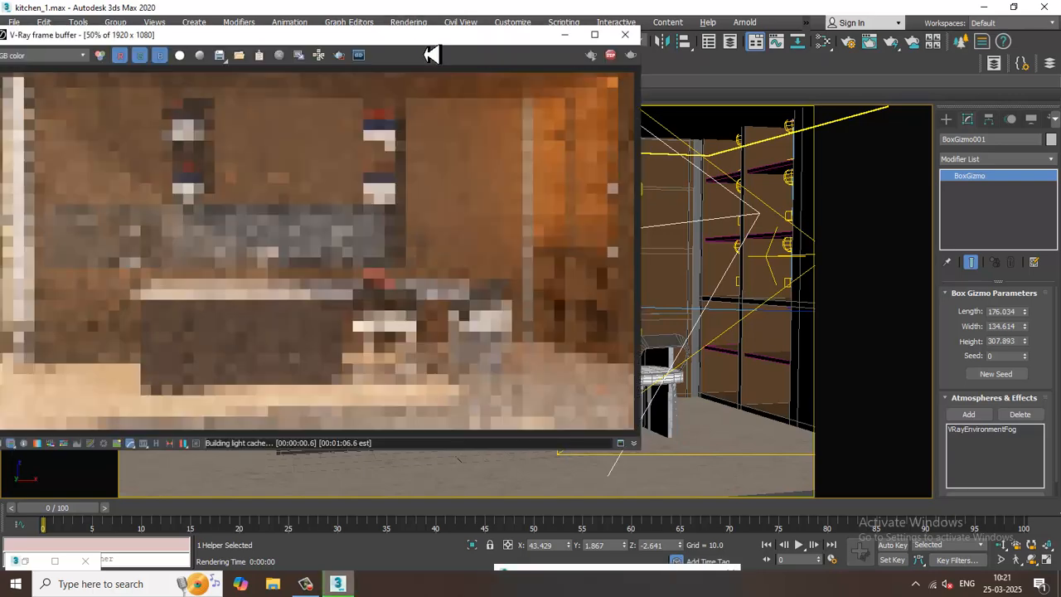